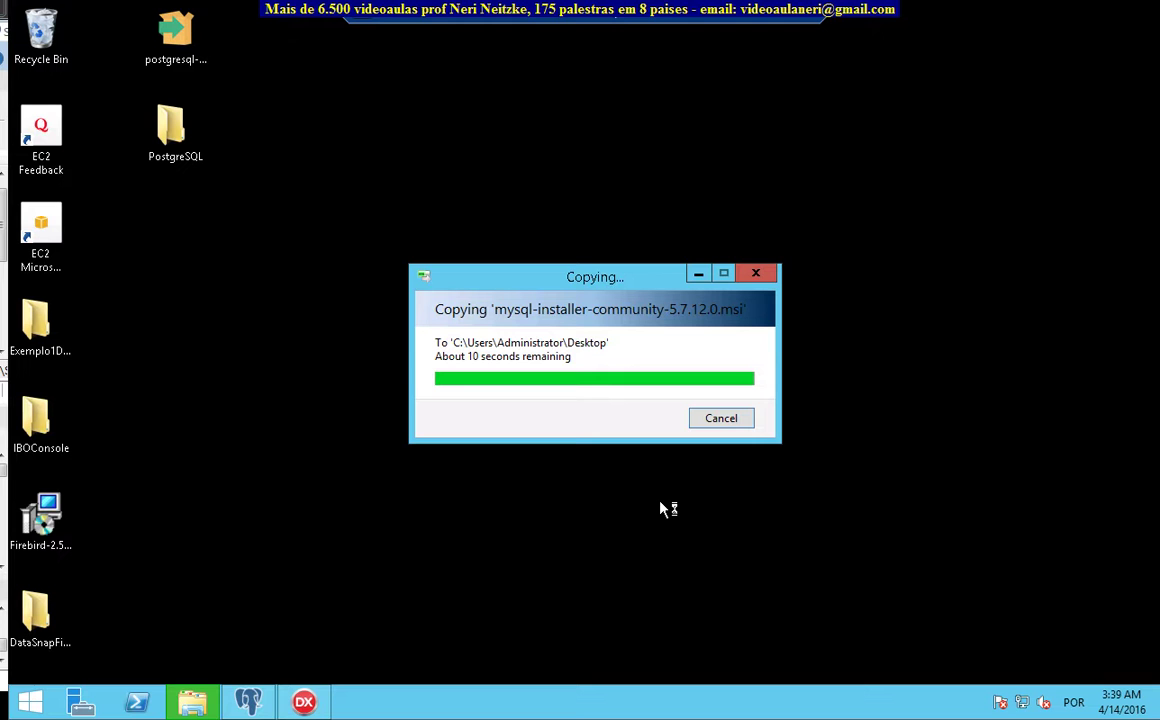
# Place the copied mysql-installer-community-5.7.12.0 icon below the PostgreSQL folder on the desktop
pyautogui.click(29, 704)
pyautogui.click(29, 708)
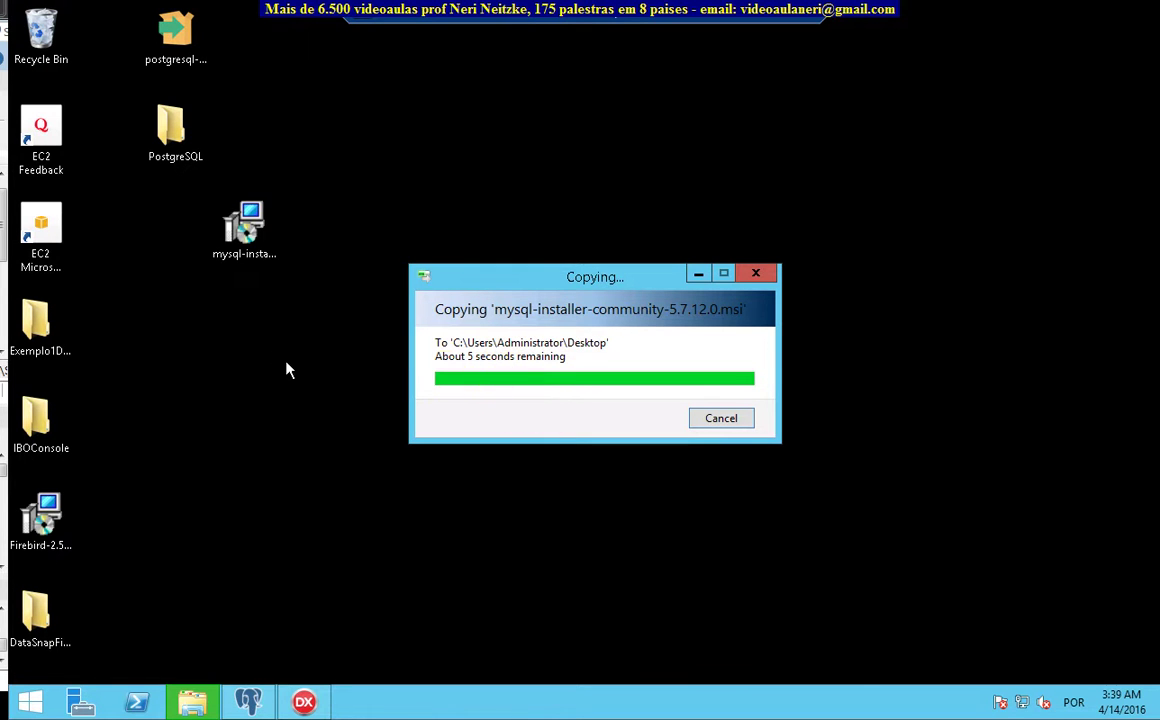
pyautogui.moveTo(253, 220); pyautogui.dragTo(185, 221)
pyautogui.click(238, 356)
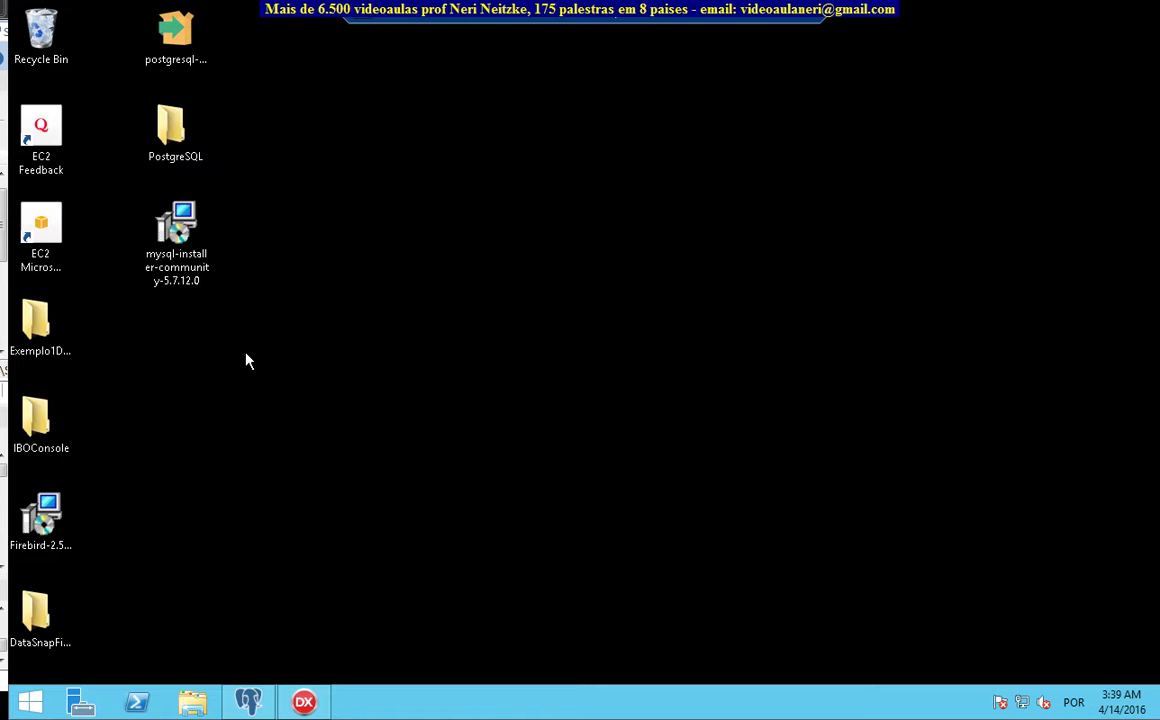
# Launch mysql-installer-community-5.7.12.0 from the desktop and let Windows configure MySQL Installer
pyautogui.doubleClick(178, 235)
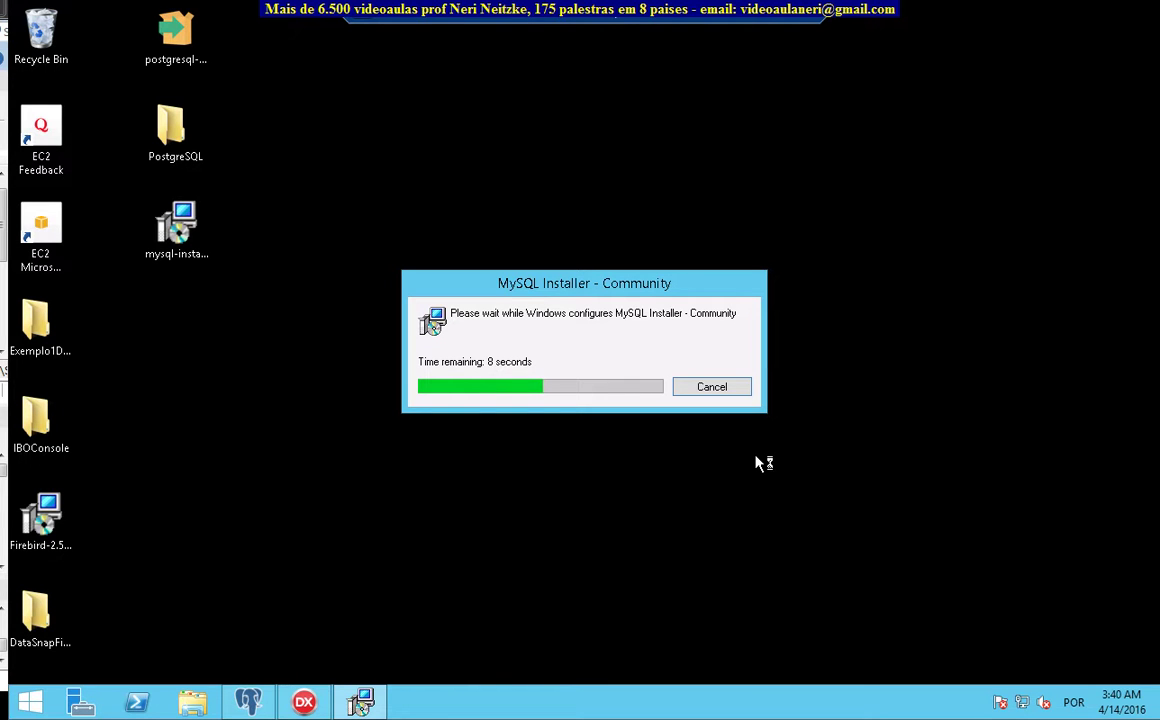
pyautogui.click(741, 396)
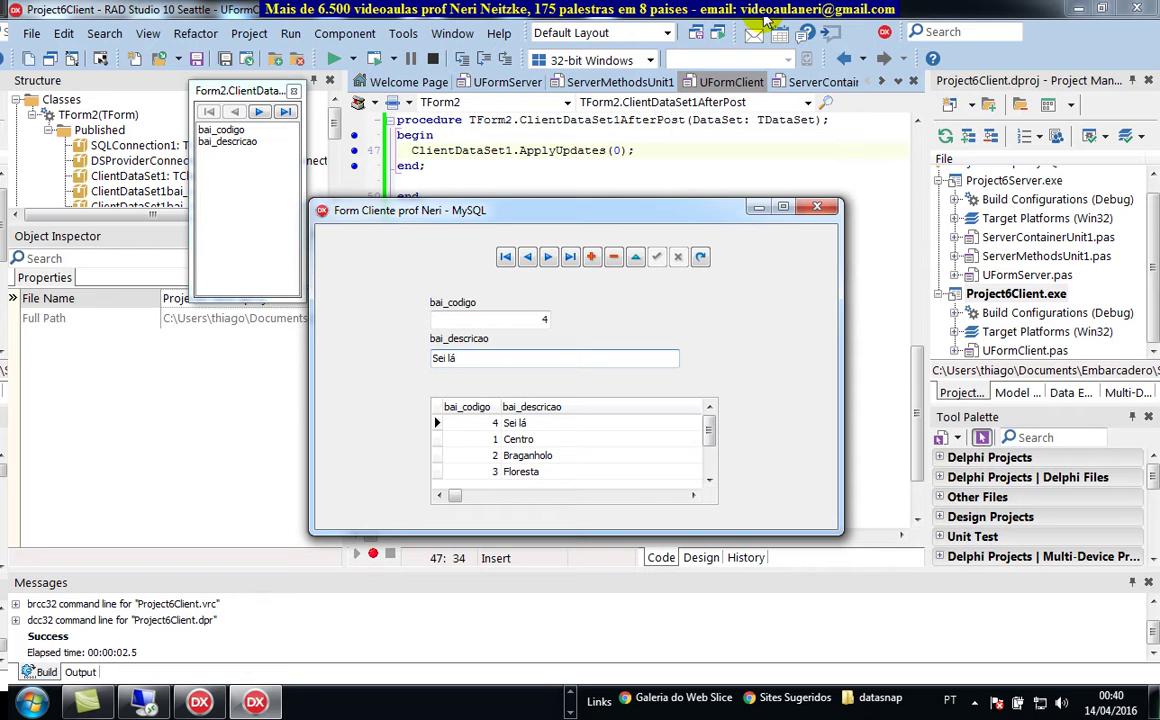
# Close the running client form and attempt a Project6Server build, which fails
pyautogui.click(788, 119)
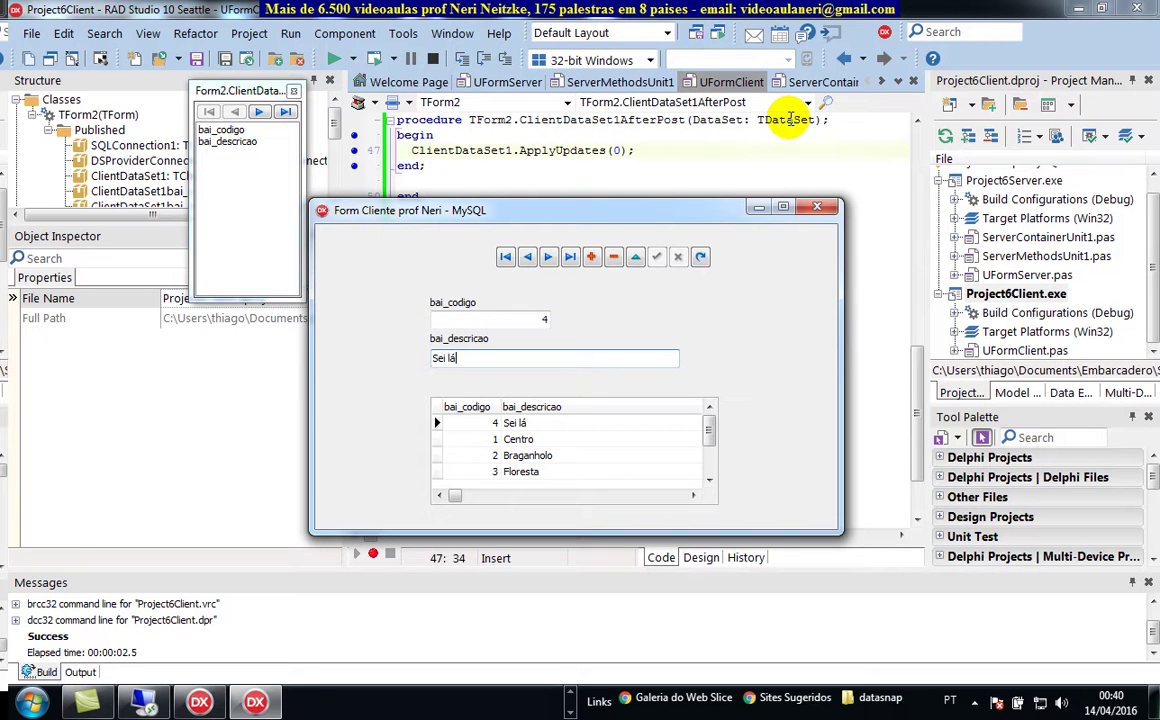
pyautogui.click(818, 210)
pyautogui.click(721, 211)
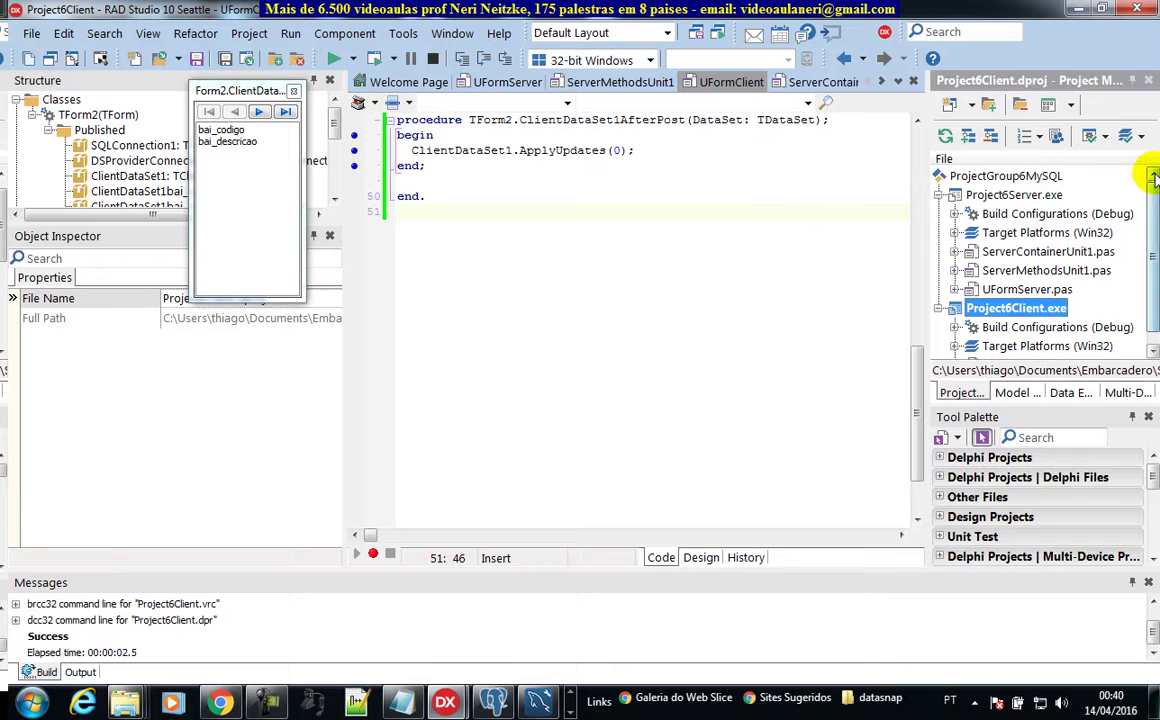
pyautogui.click(1012, 197)
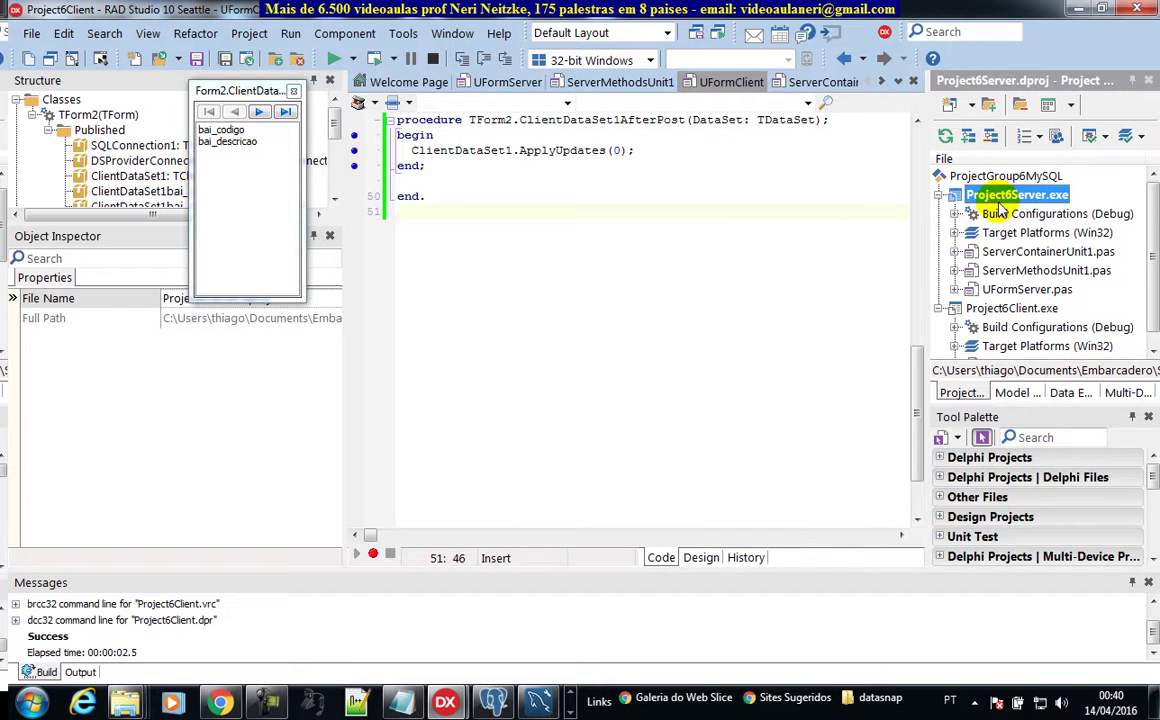
pyautogui.rightClick(995, 197)
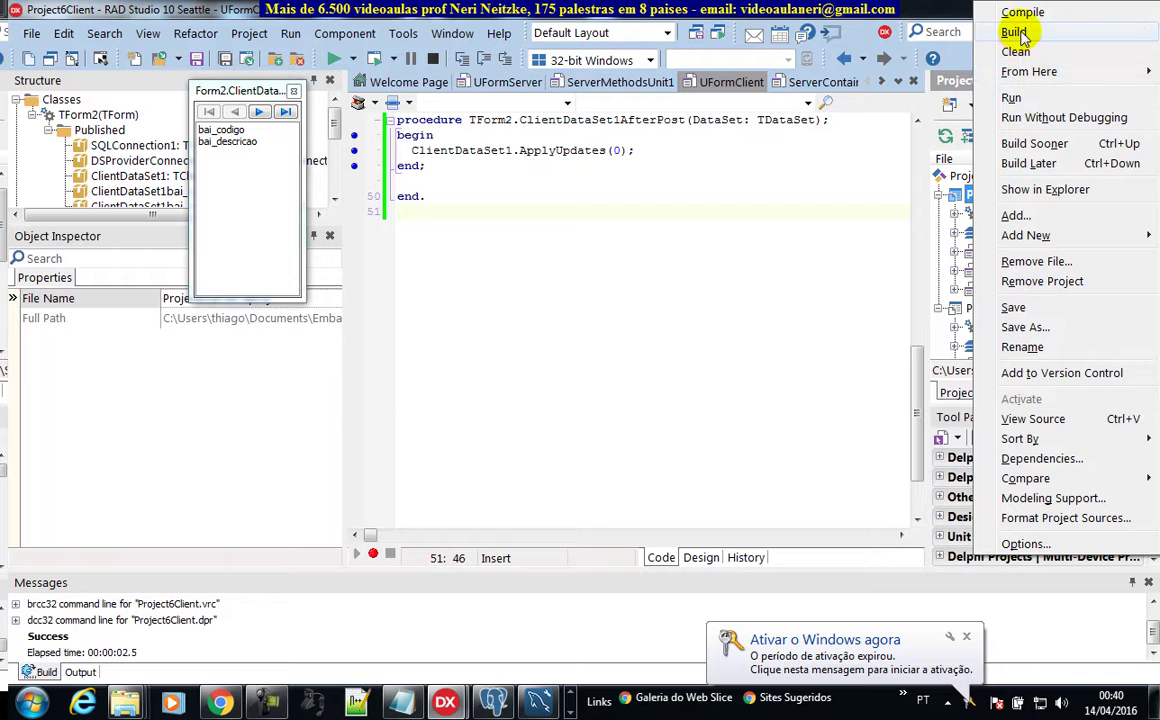
pyautogui.click(1014, 31)
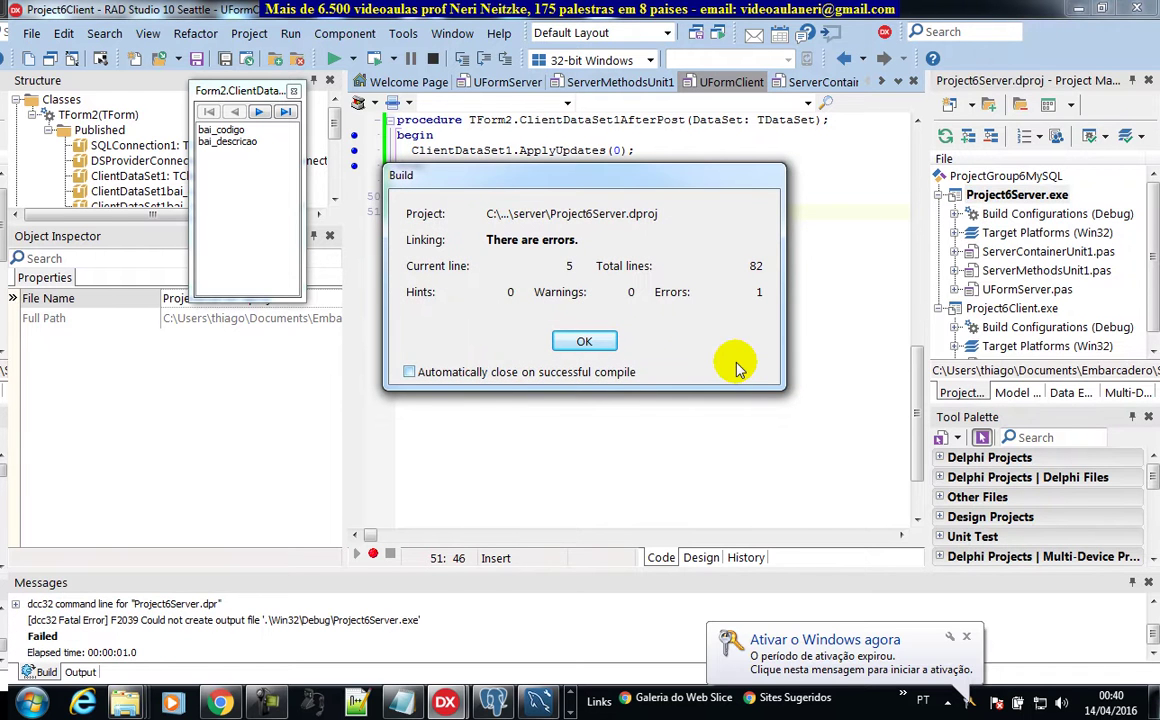
pyautogui.click(584, 342)
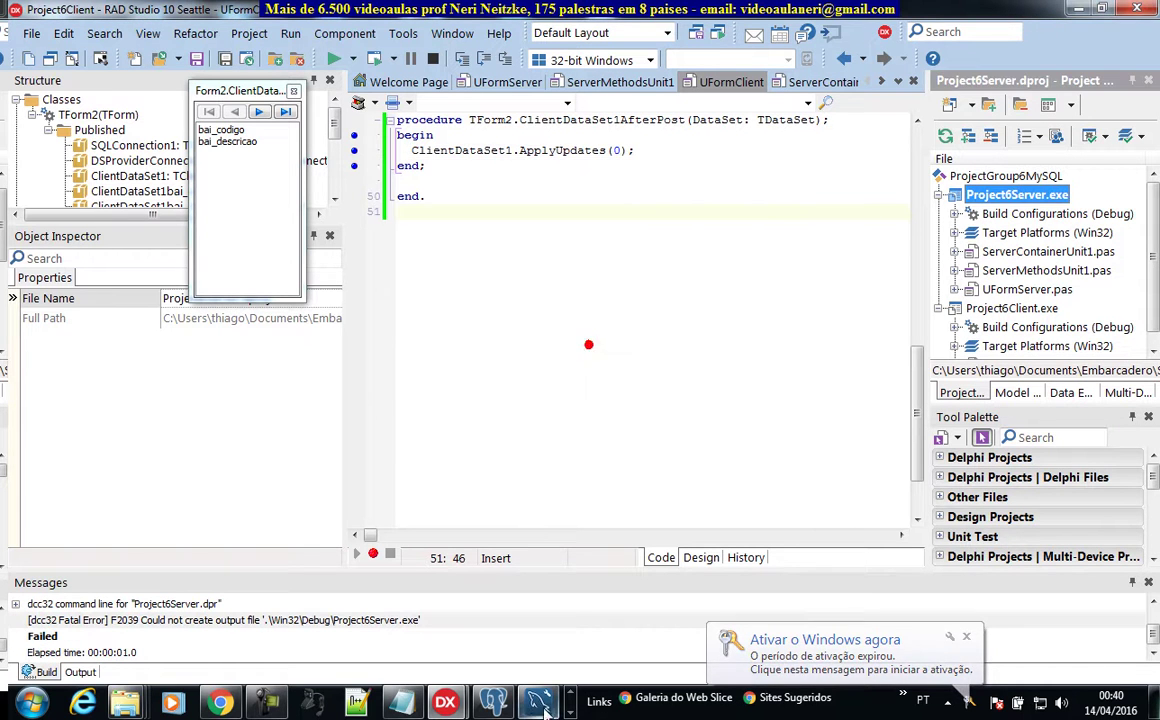
# Close the running server window, rebuild Project6Server successfully, and show its folder in Explorer
pyautogui.click(199, 701)
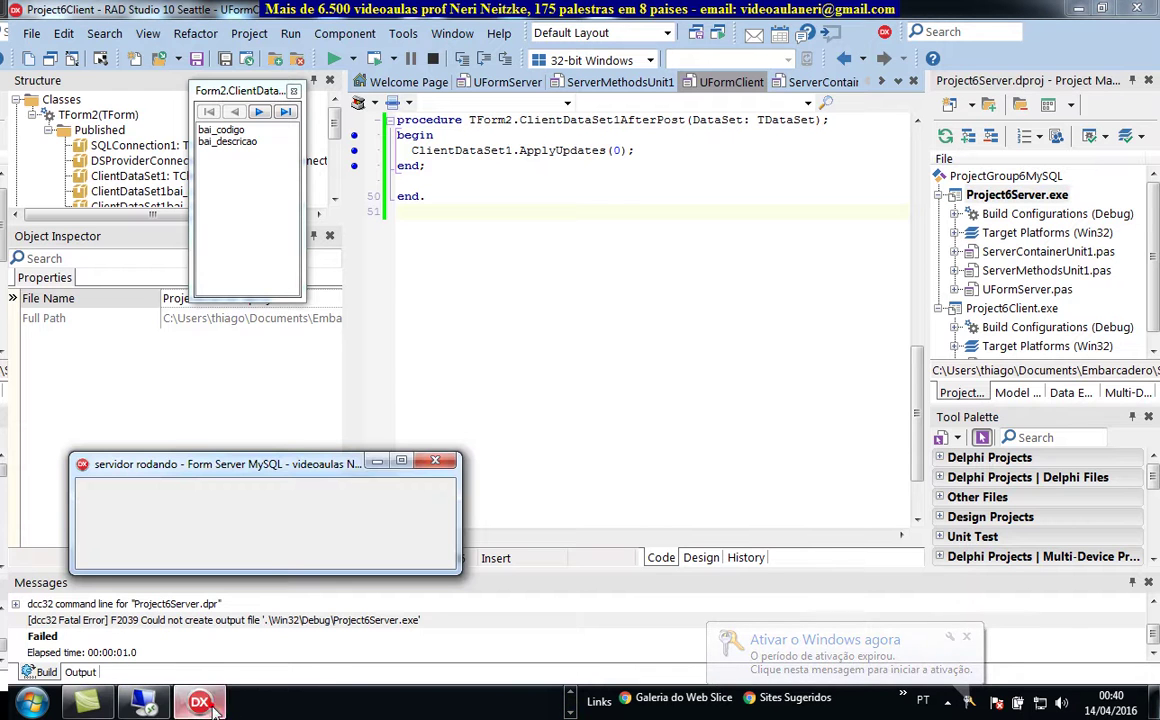
pyautogui.click(421, 460)
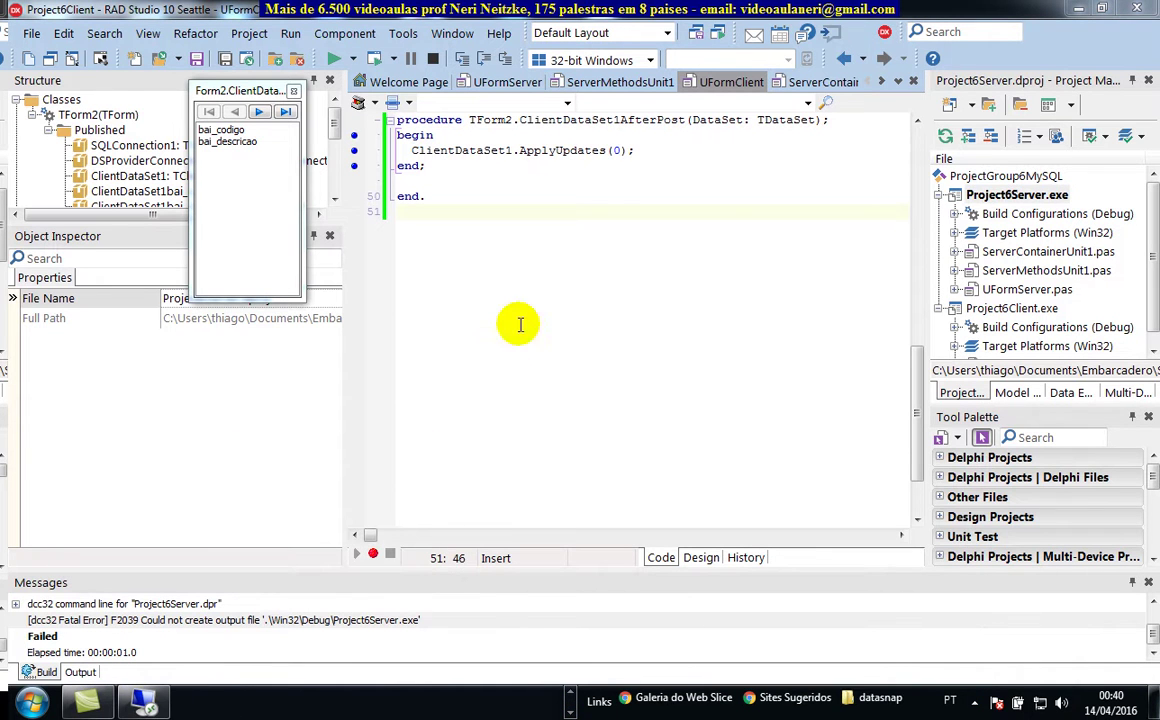
pyautogui.rightClick(998, 196)
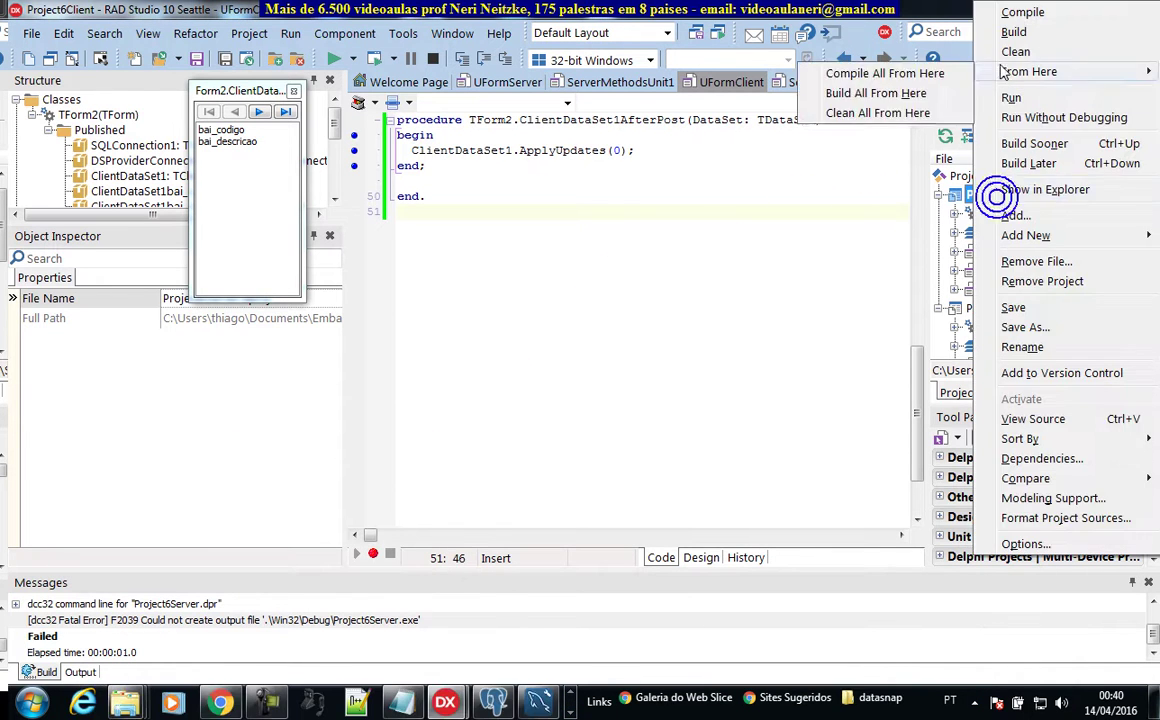
pyautogui.click(1010, 34)
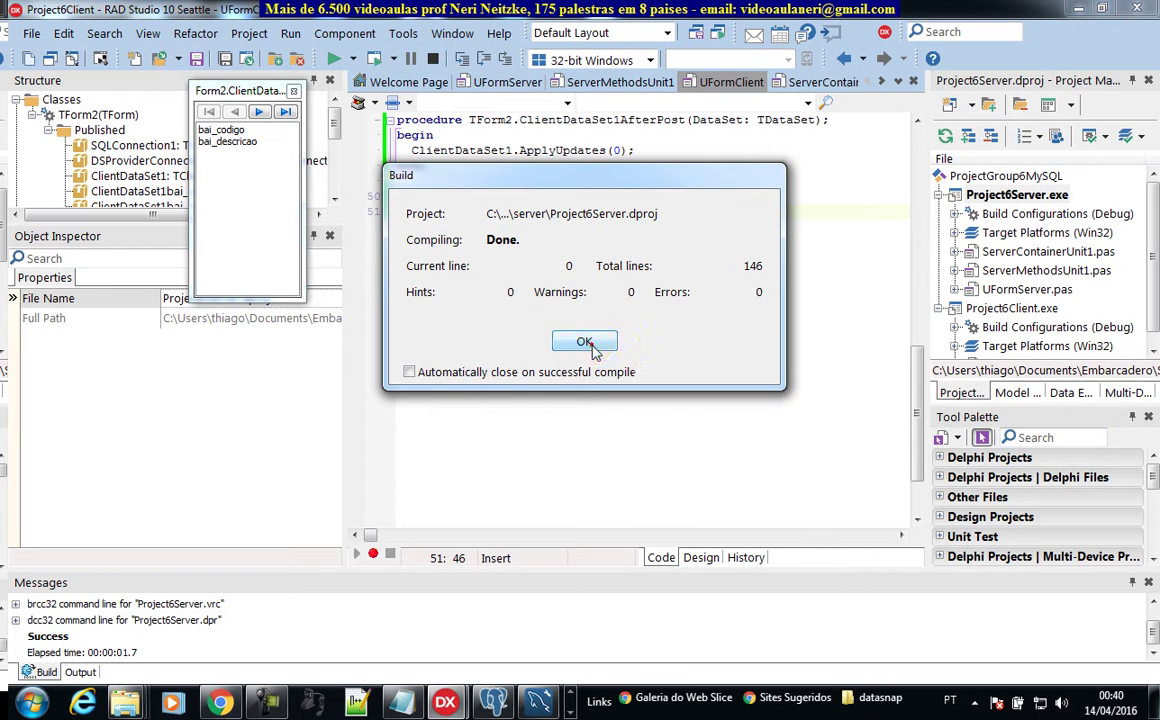
pyautogui.click(584, 341)
pyautogui.rightClick(1001, 193)
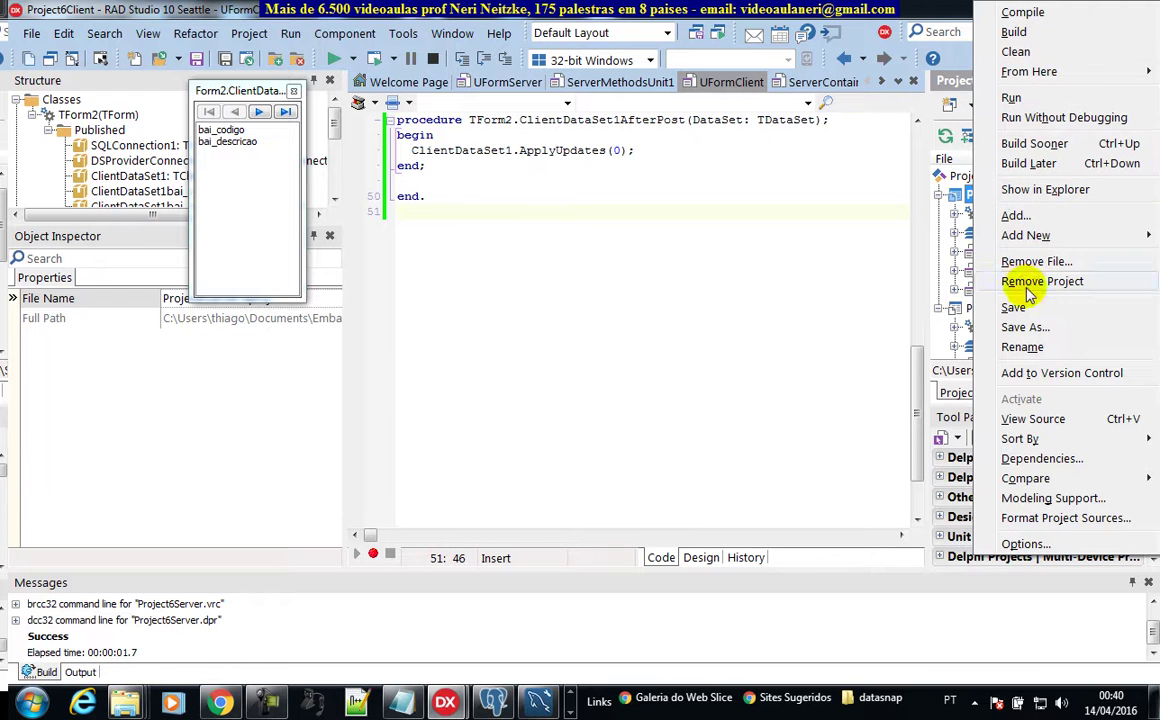
pyautogui.click(1058, 195)
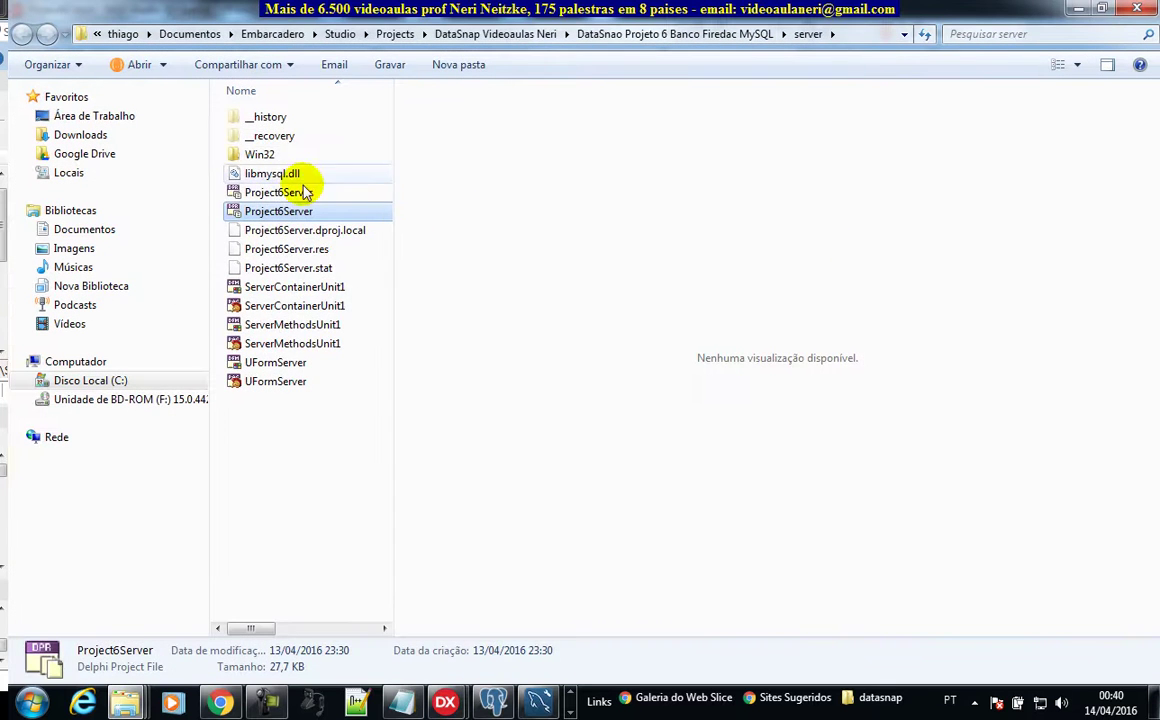
# Copy the Win32\Debug folder holding libmysql.dll and Project6Server, then return to RAD Studio
pyautogui.doubleClick(259, 154)
pyautogui.doubleClick(259, 120)
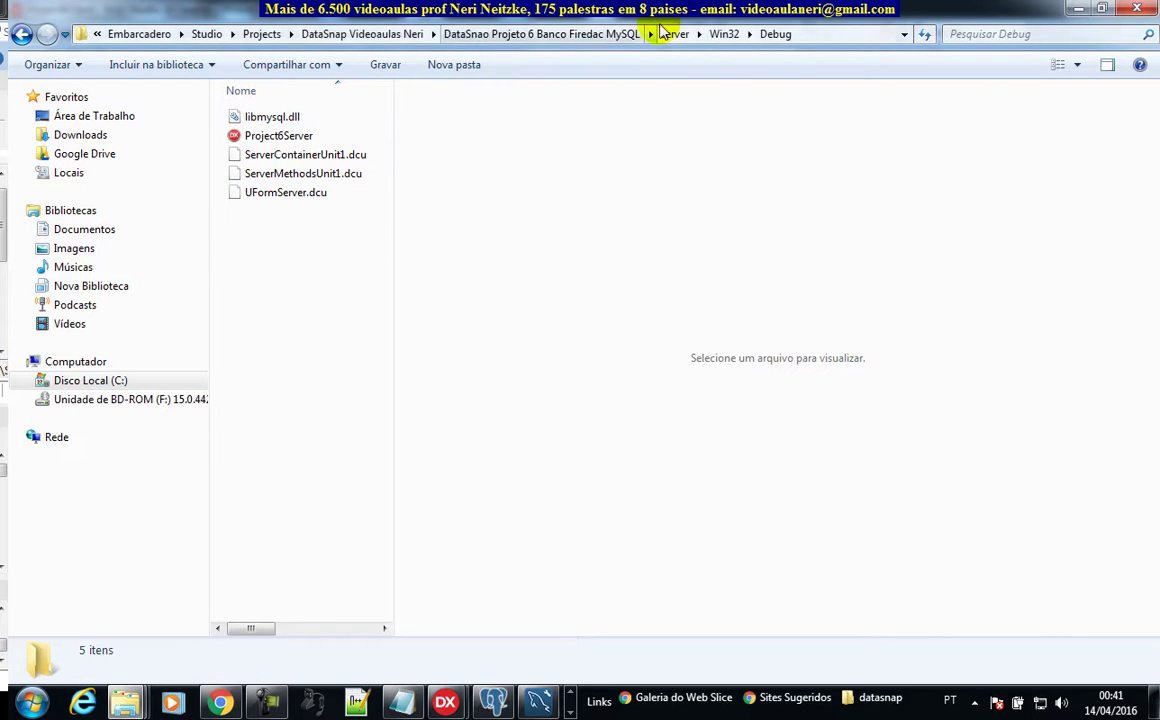
pyautogui.click(724, 34)
pyautogui.rightClick(253, 117)
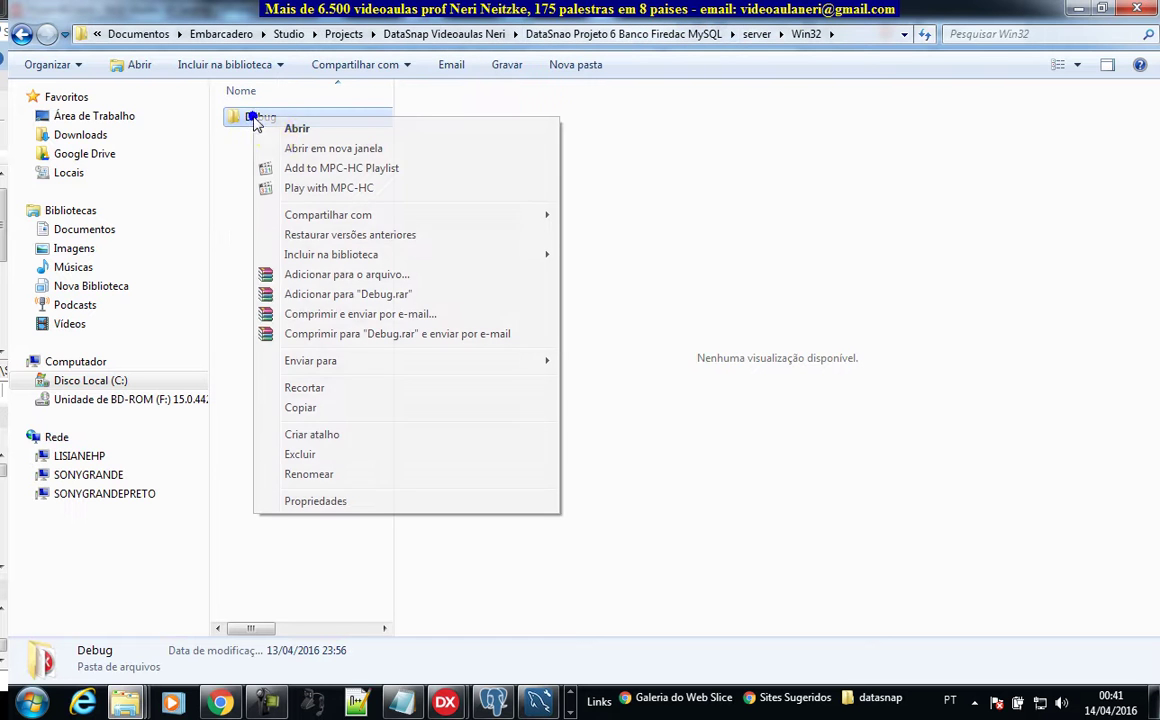
pyautogui.click(303, 408)
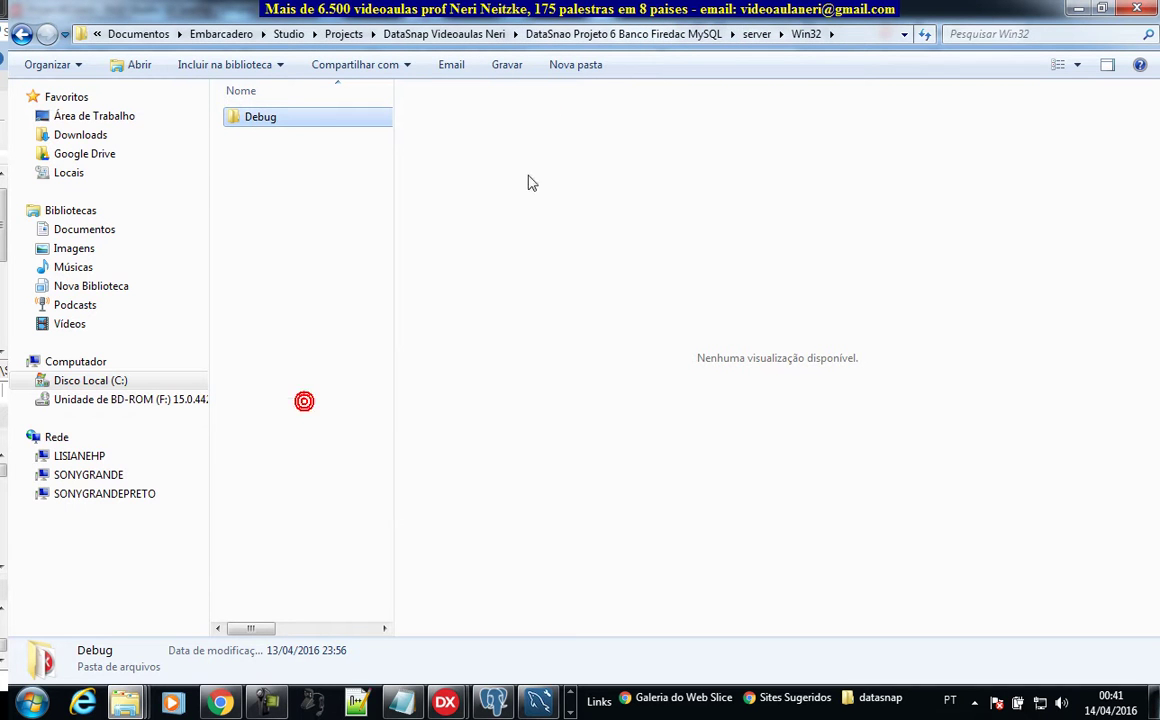
pyautogui.hotkey('alt', 'Tab')
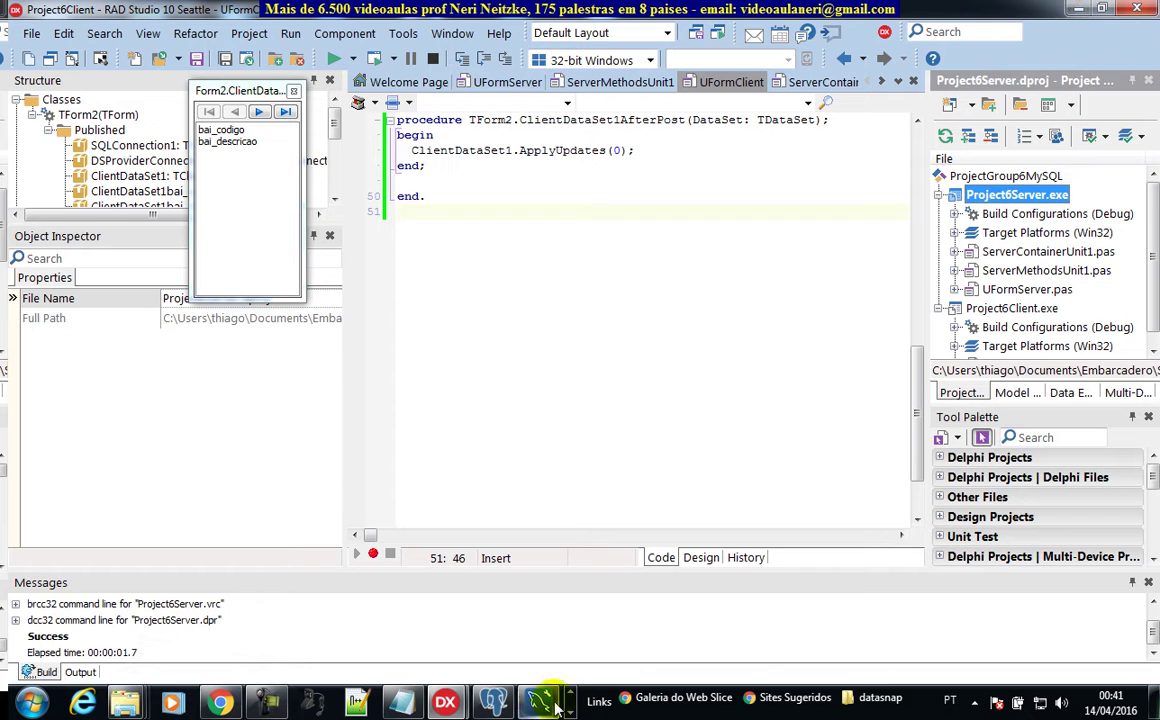
pyautogui.click(568, 713)
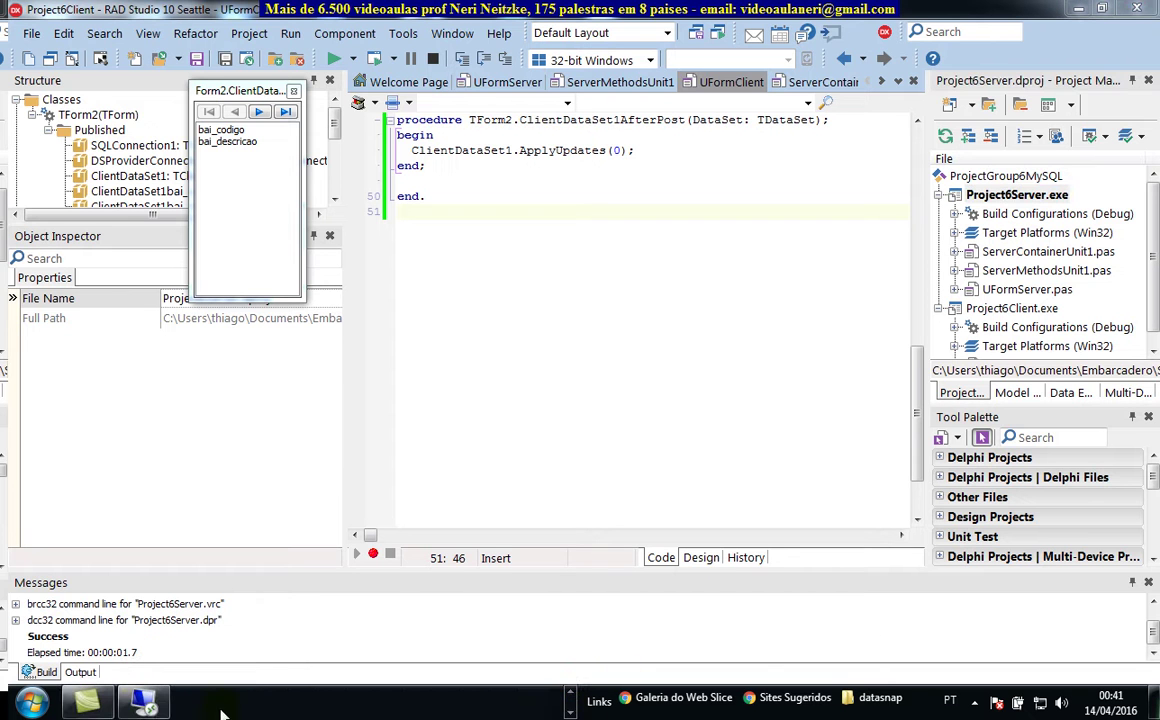
# Paste the Debug folder onto the remote server desktop and accept the MySQL license terms
pyautogui.click(150, 698)
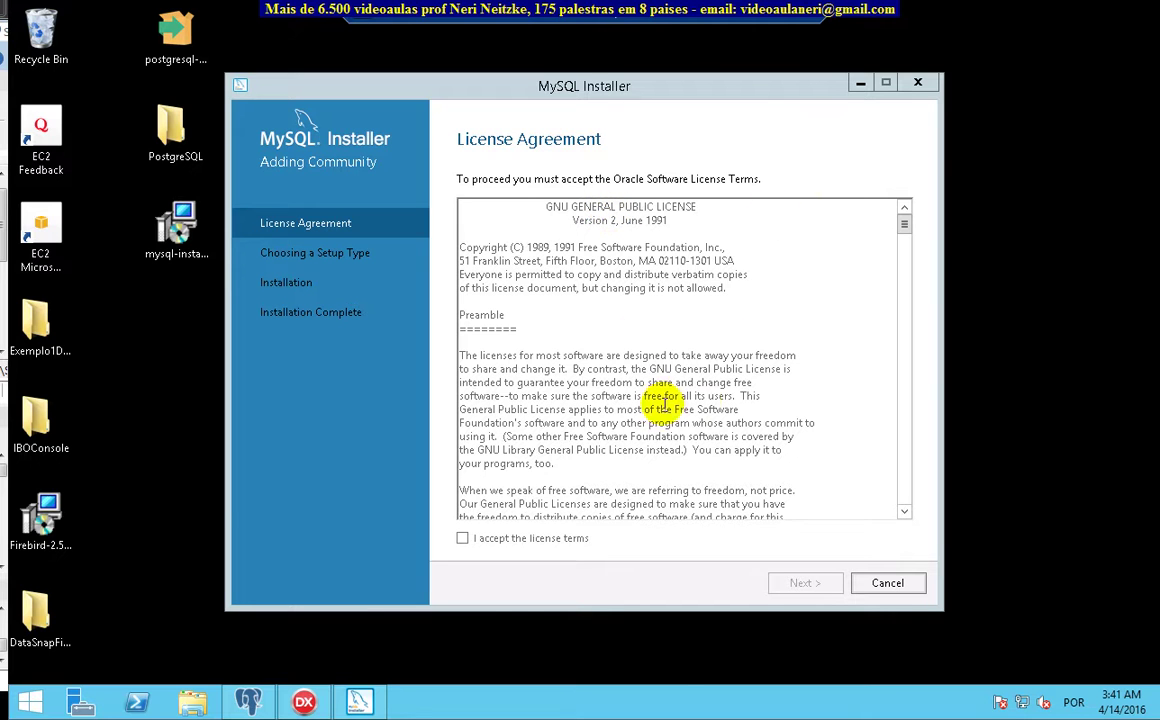
pyautogui.rightClick(147, 528)
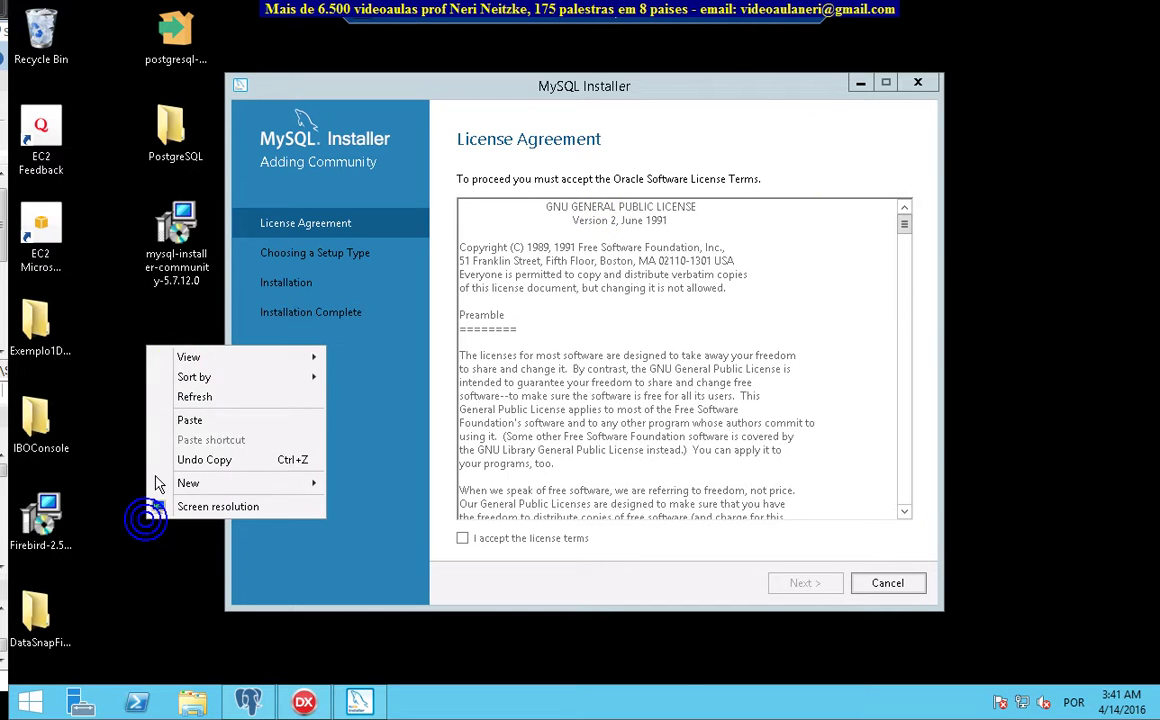
pyautogui.click(200, 420)
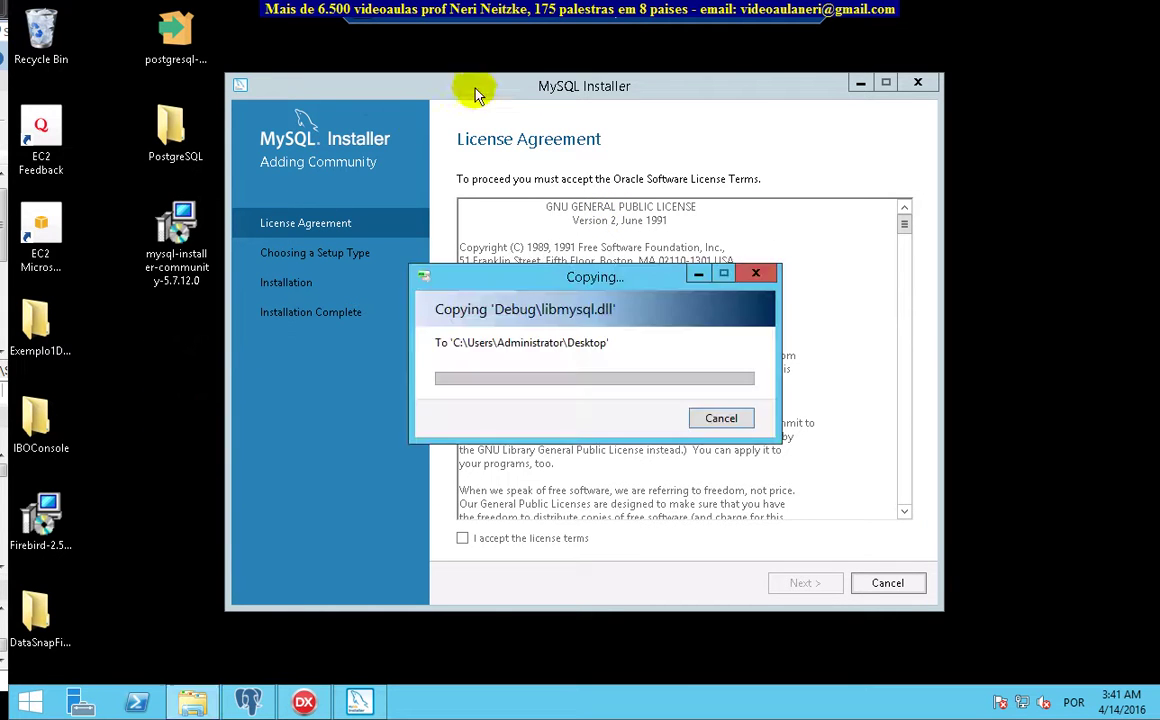
pyautogui.moveTo(664, 285); pyautogui.dragTo(197, 544)
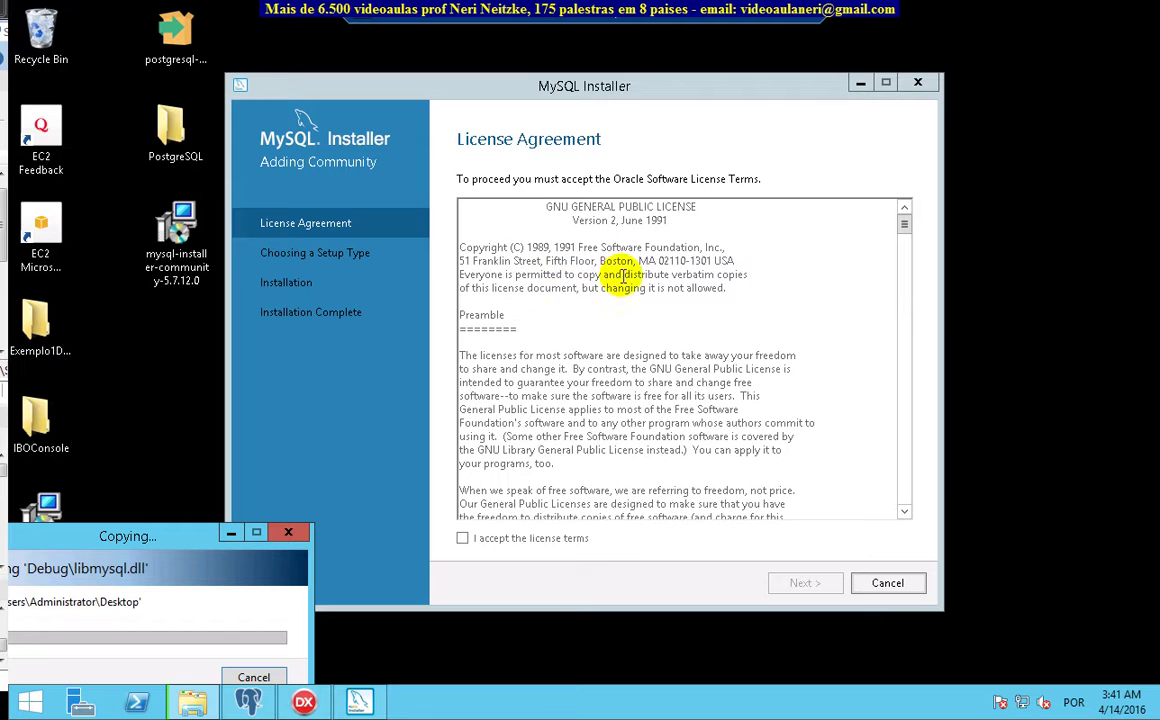
pyautogui.click(462, 538)
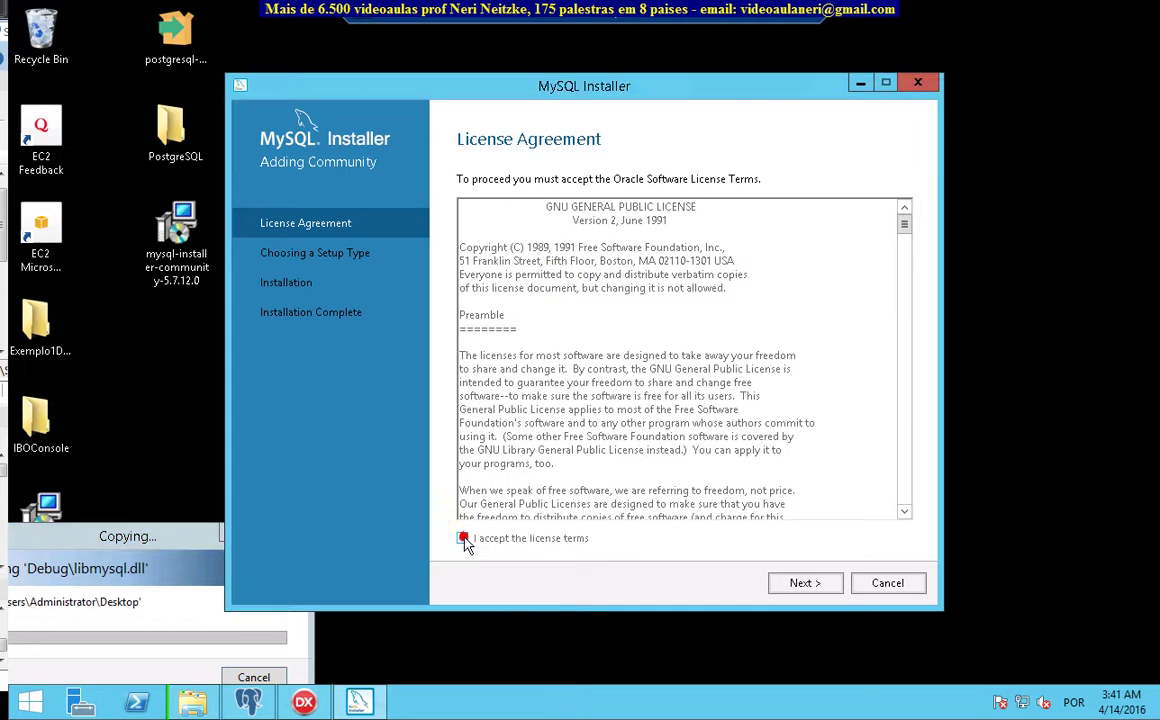
pyautogui.click(805, 583)
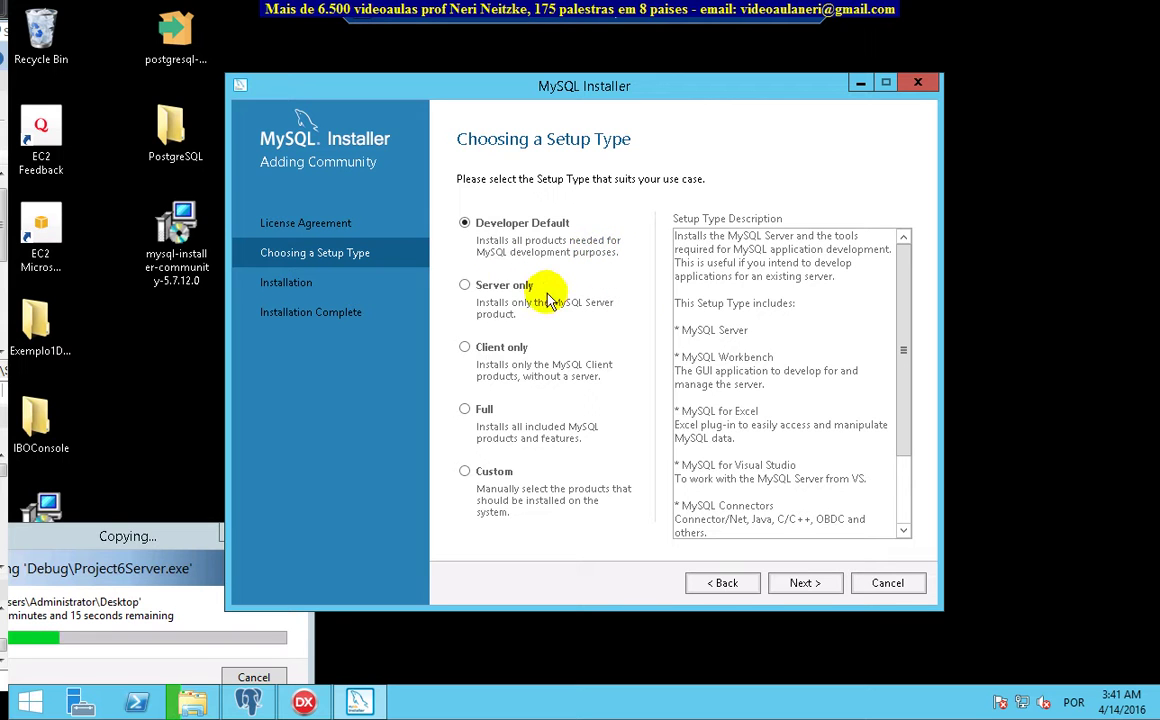
# Compare the Server only, Client only and Full setup types, then choose Custom
pyautogui.click(466, 286)
pyautogui.click(467, 348)
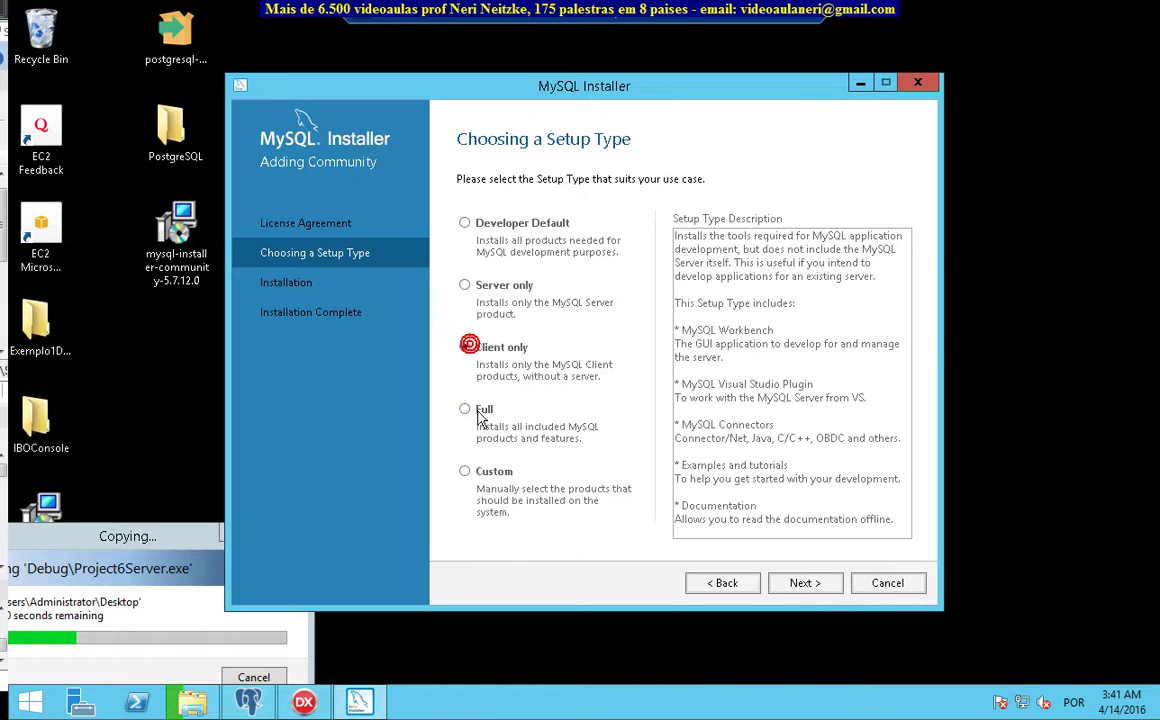
pyautogui.click(479, 419)
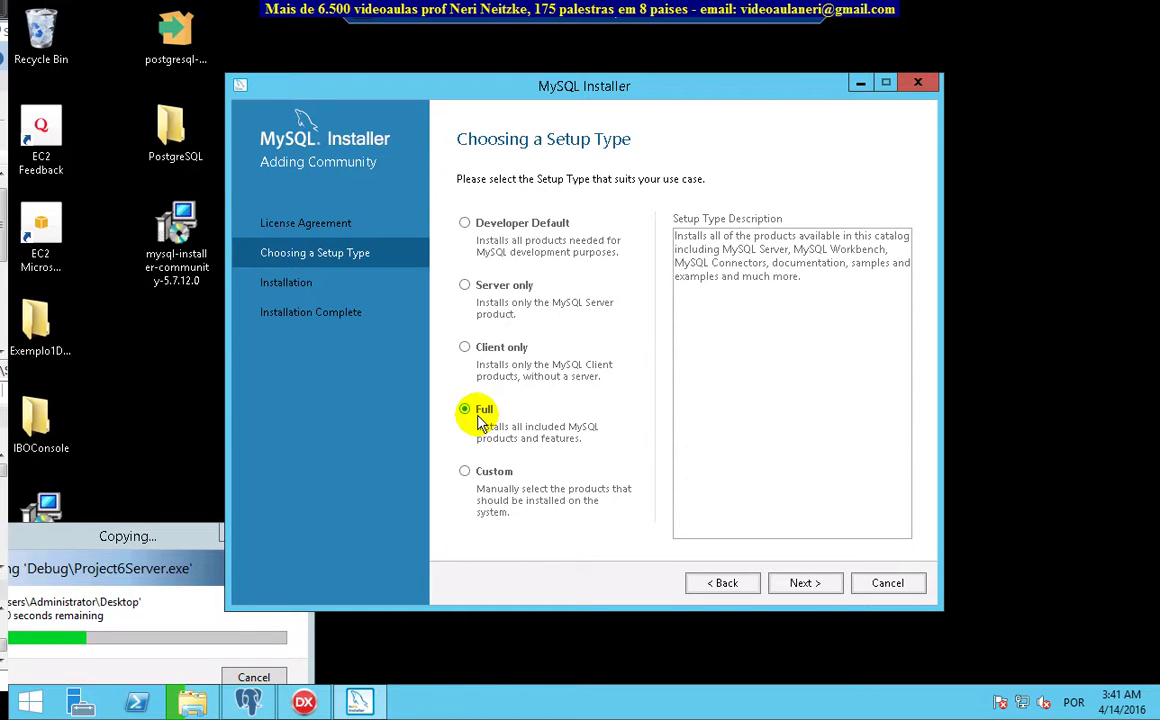
pyautogui.click(466, 223)
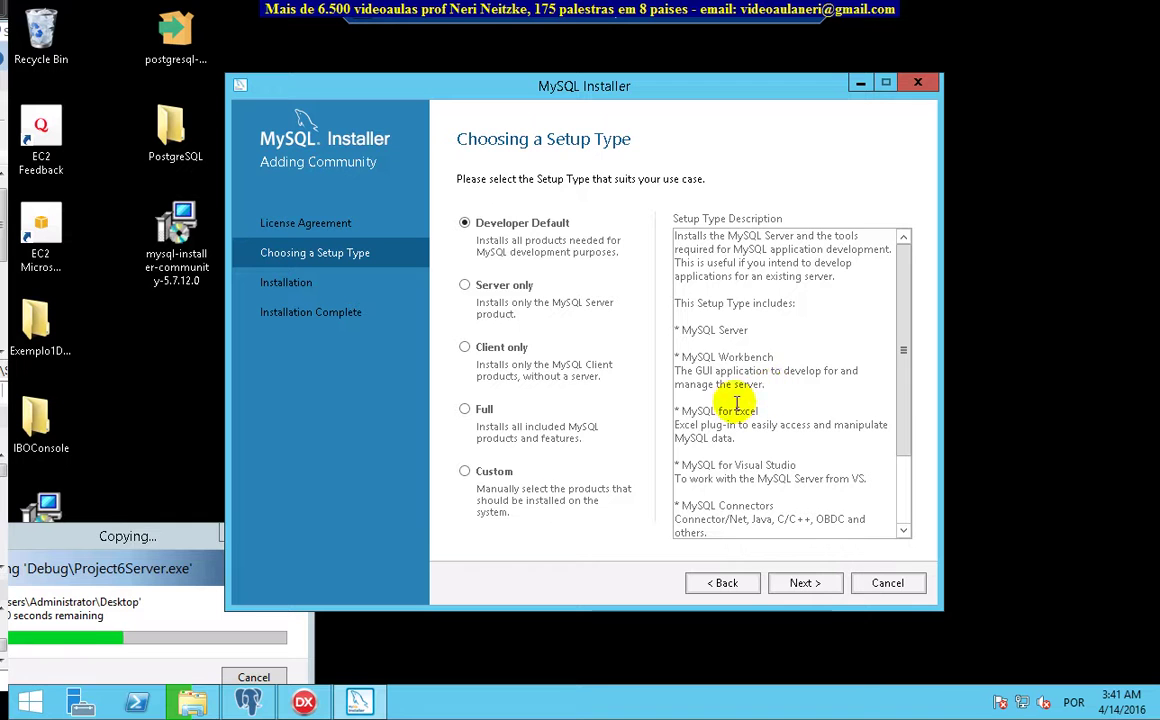
pyautogui.click(466, 472)
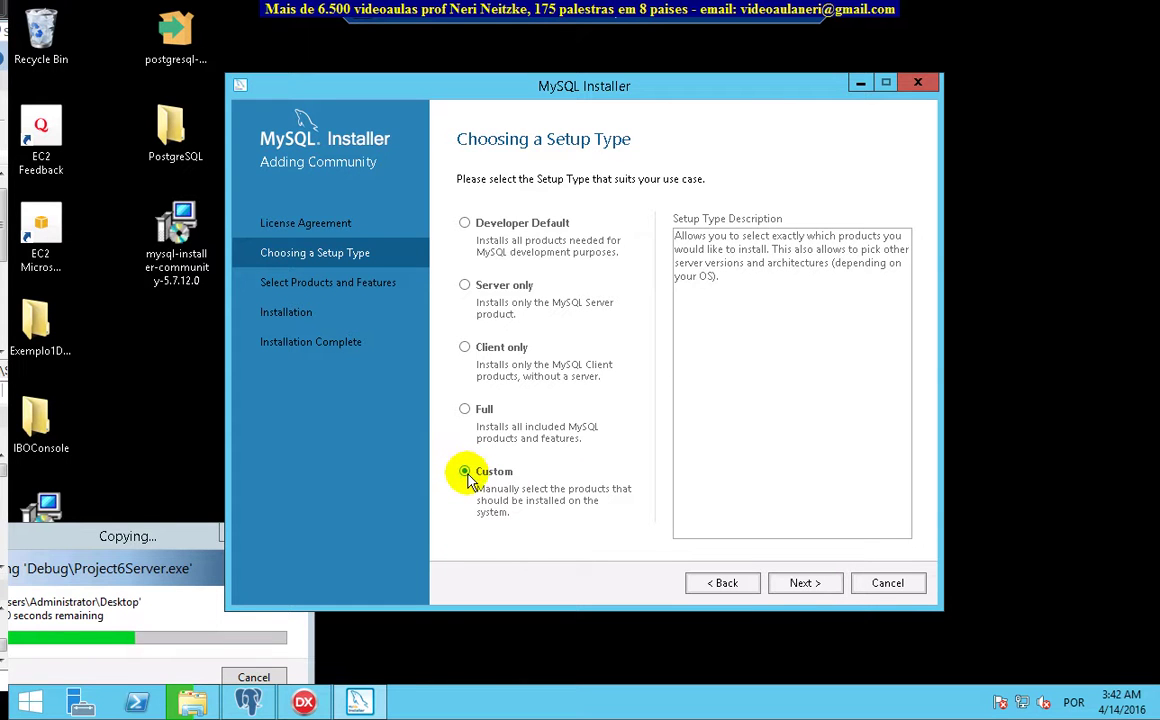
pyautogui.click(806, 584)
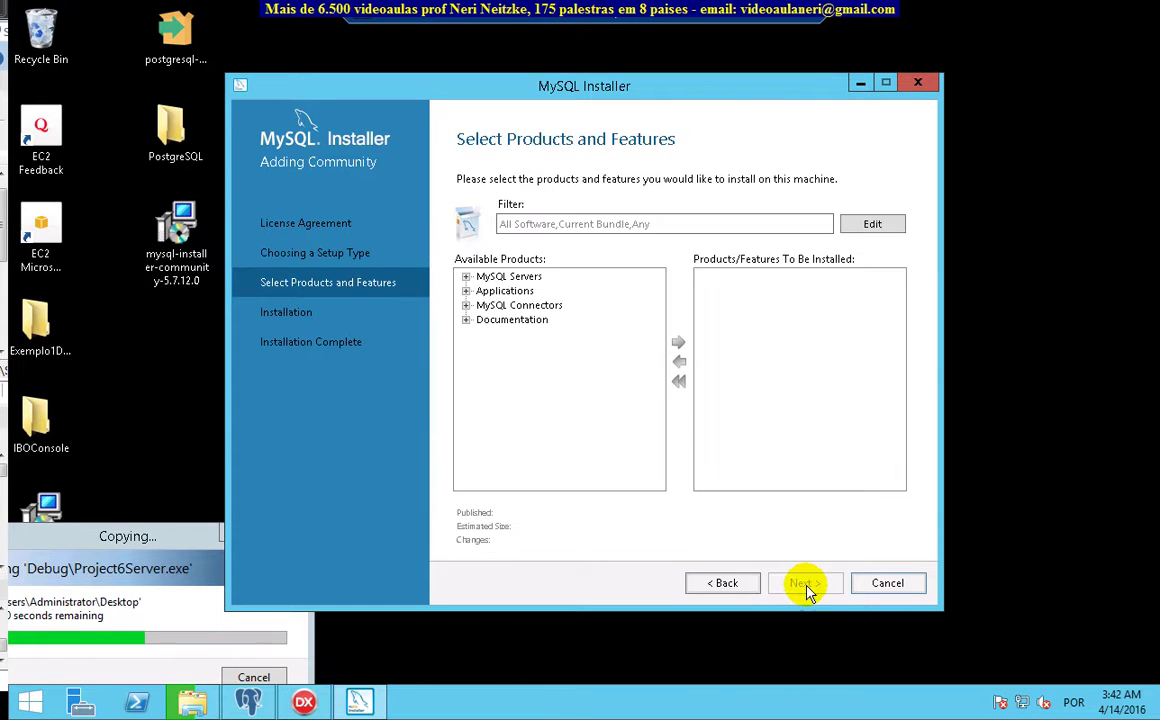
# Add MySQL Server 5.7.12 - X86 to the products to install
pyautogui.click(465, 276)
pyautogui.click(483, 291)
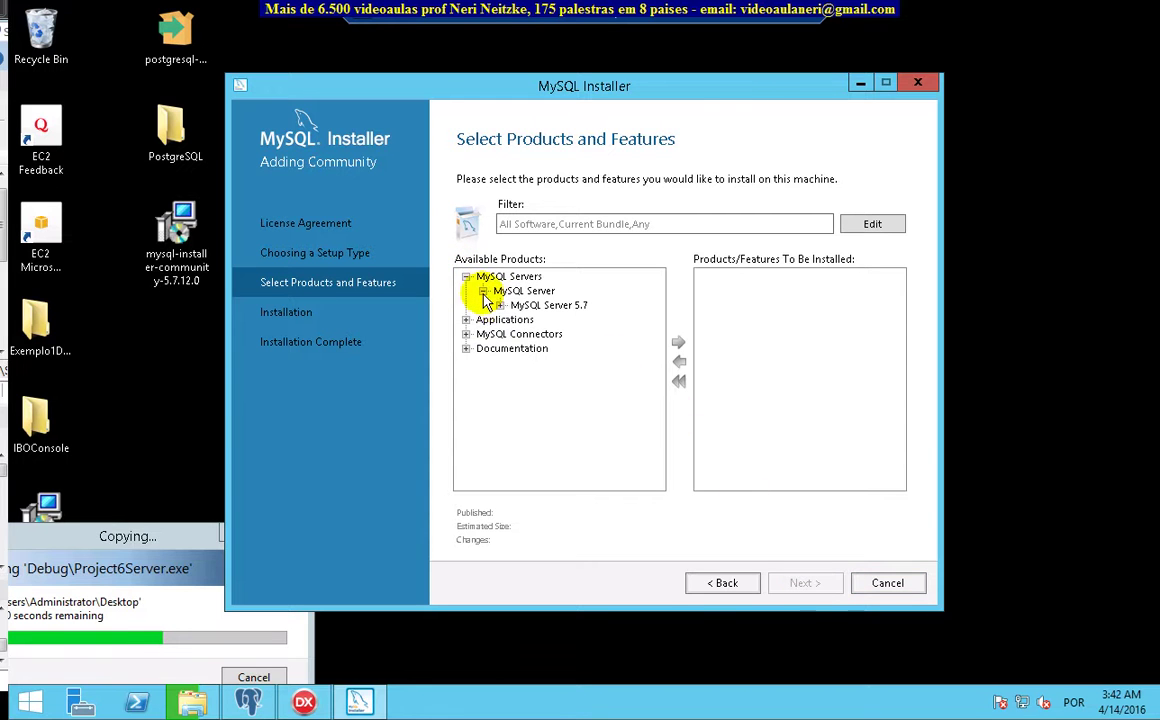
pyautogui.click(500, 306)
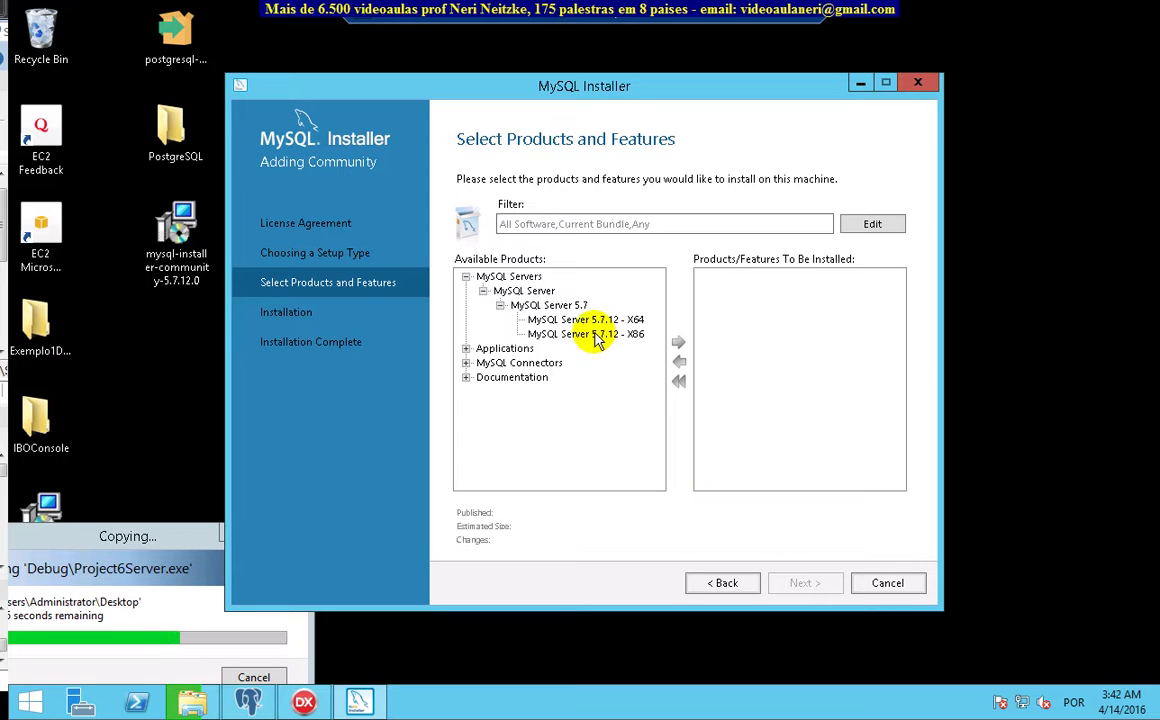
pyautogui.click(598, 336)
pyautogui.click(679, 342)
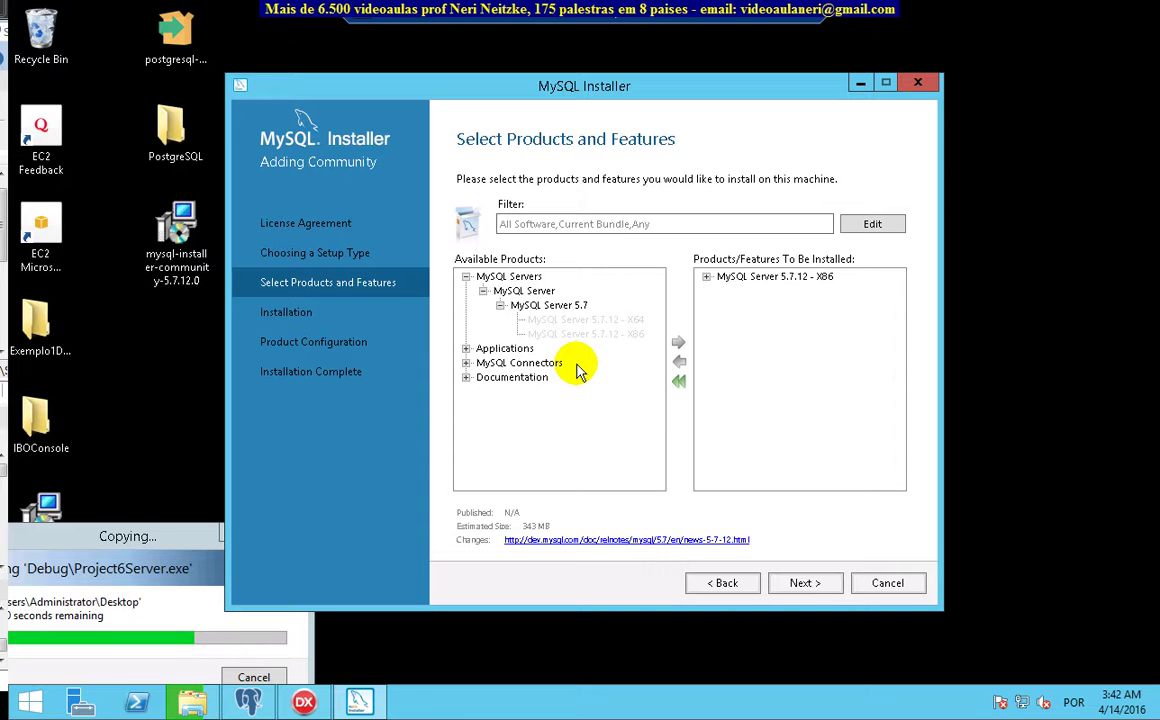
# Add MySQL Workbench 6.3.6 - X86 to the install list and continue to Installation
pyautogui.click(465, 348)
pyautogui.click(483, 362)
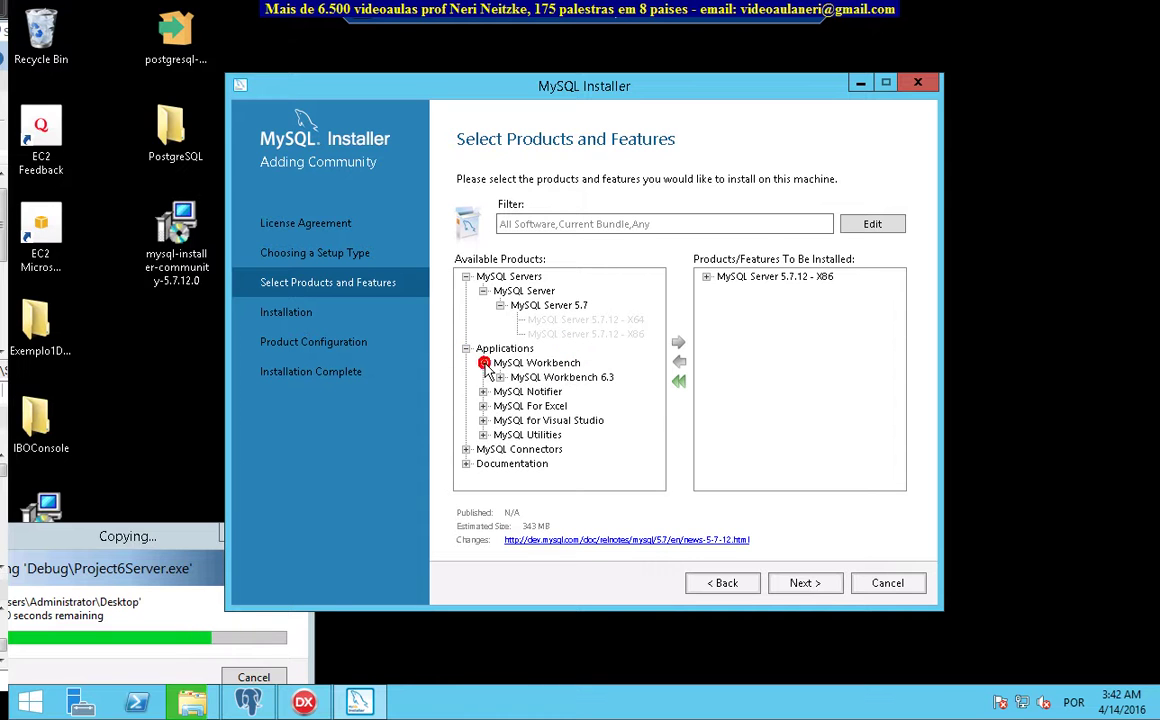
pyautogui.click(500, 377)
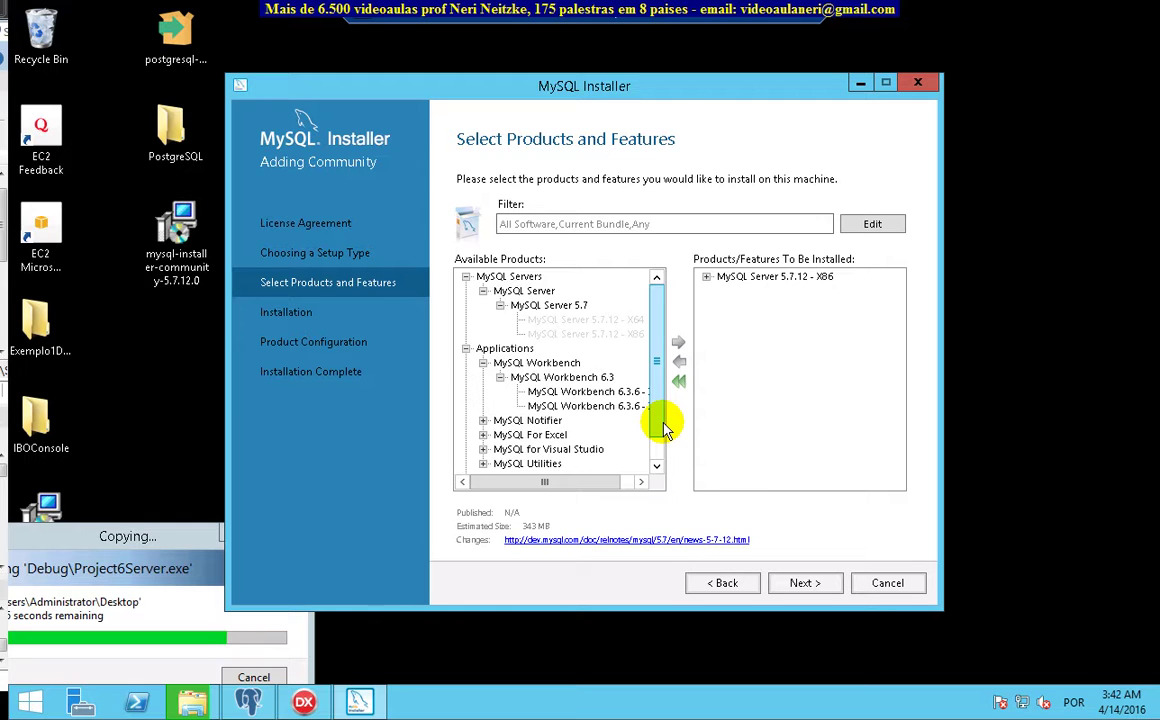
pyautogui.click(620, 406)
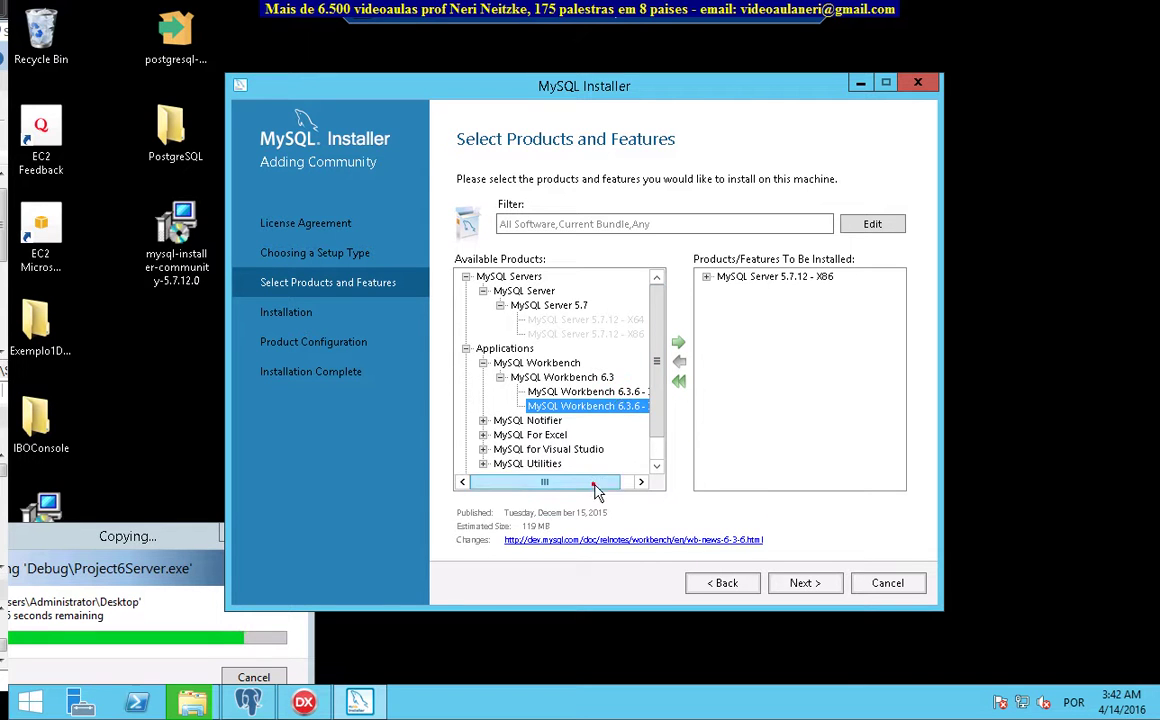
pyautogui.click(638, 482)
pyautogui.click(678, 342)
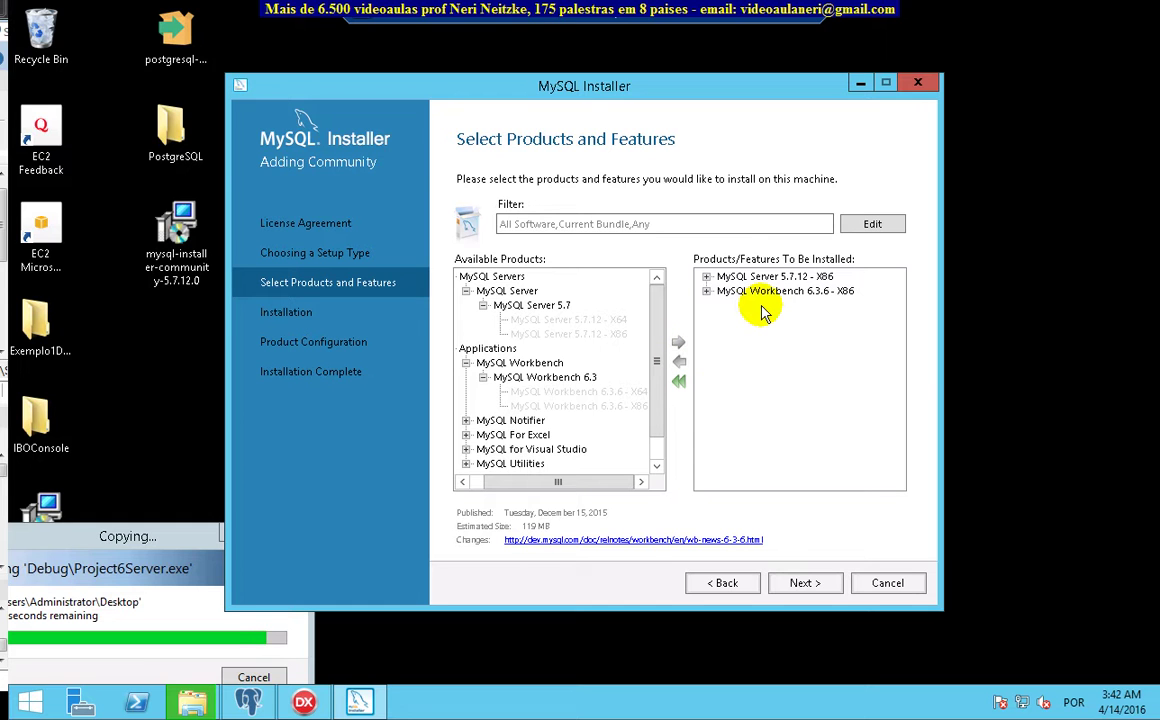
pyautogui.click(815, 584)
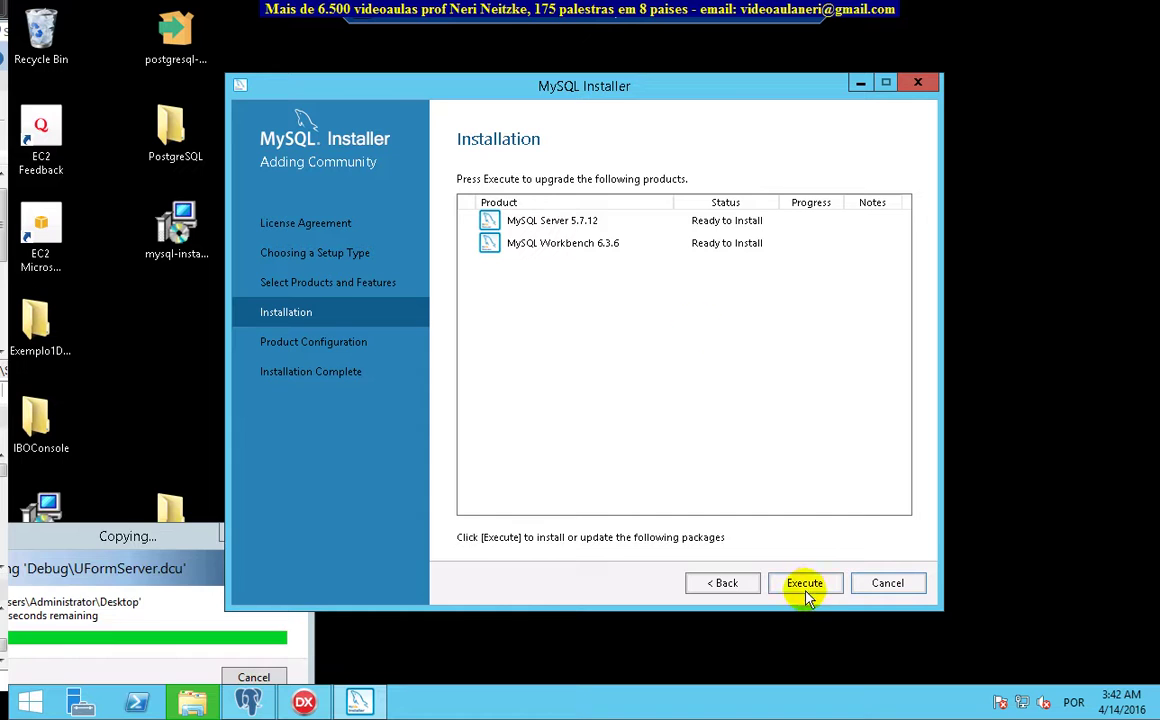
# Install MySQL Server 5.7.12 and MySQL Workbench 6.3.6, then proceed to Product Configuration
pyautogui.click(806, 586)
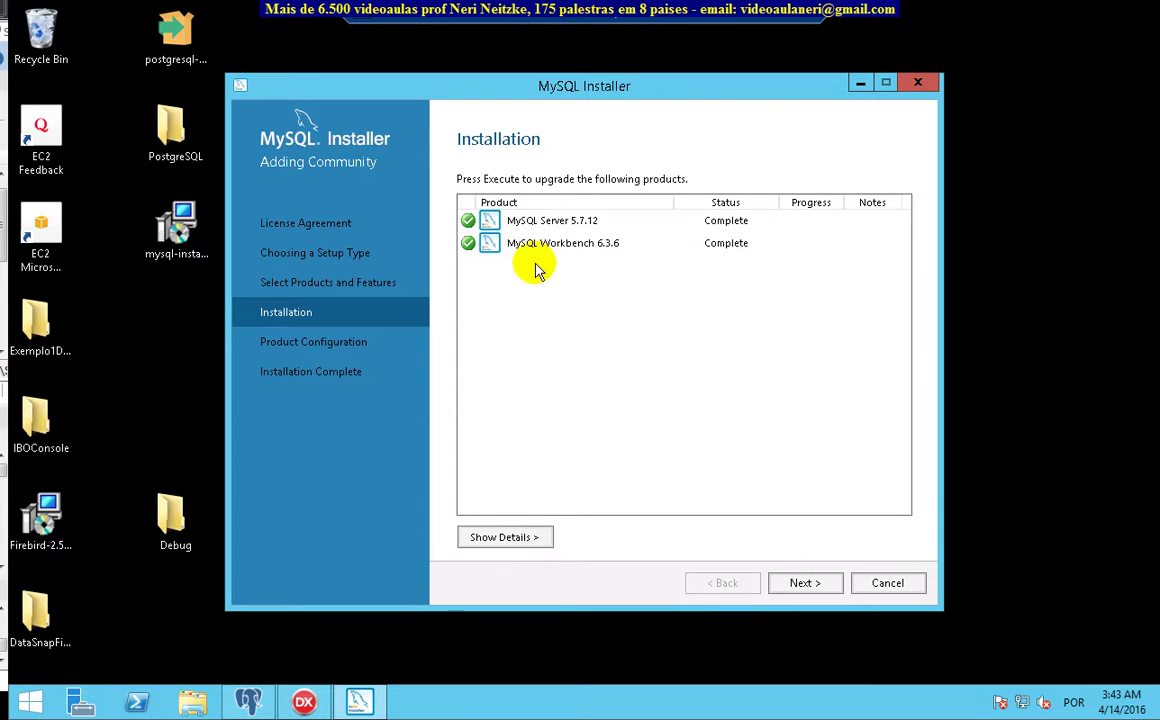
pyautogui.click(807, 585)
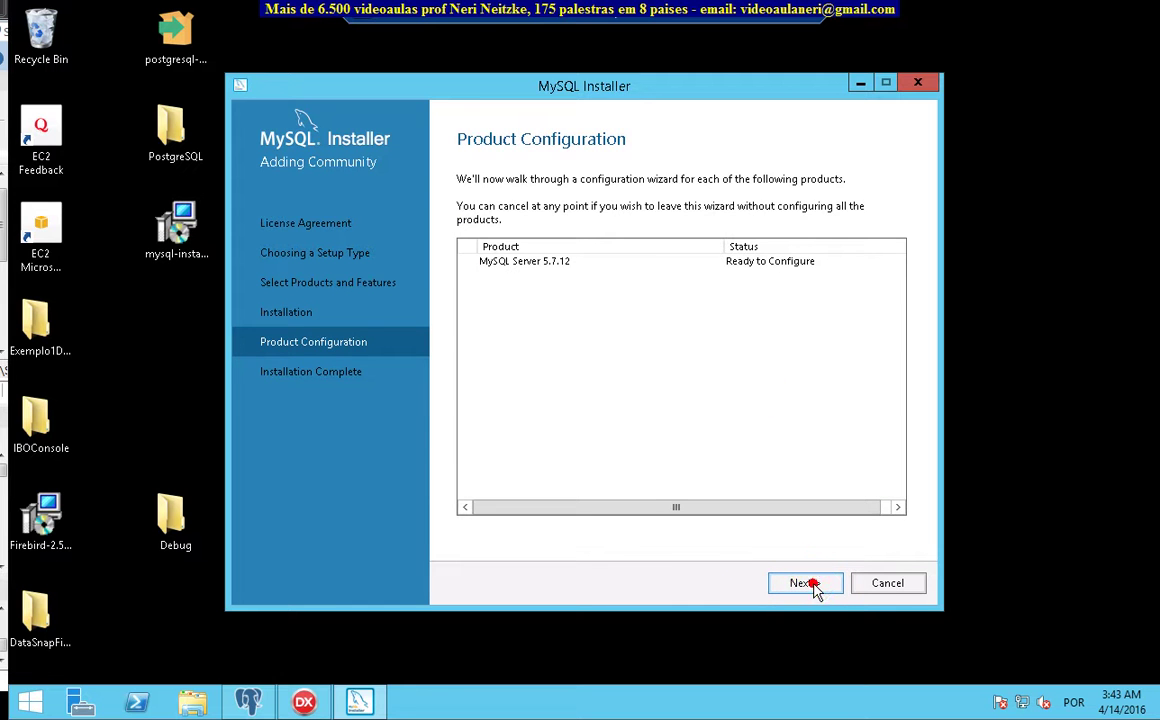
# Keep Development Machine config type and TCP/IP port 3306 for MySQL Server 5.7.12
pyautogui.click(809, 585)
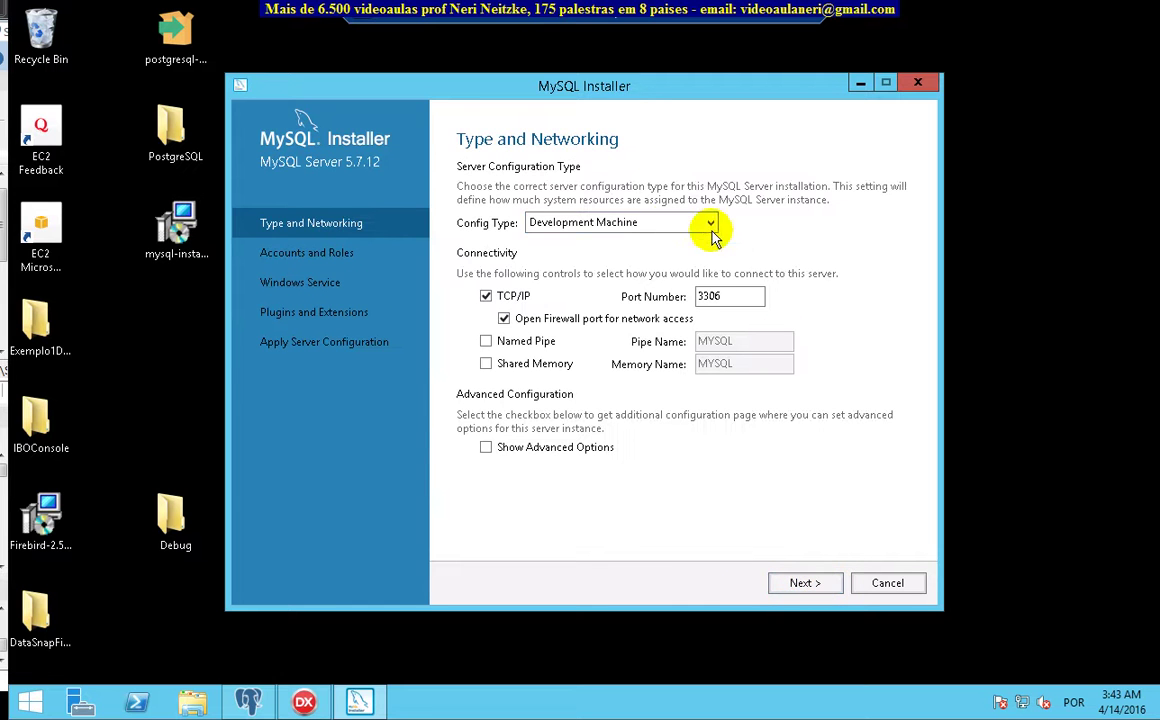
pyautogui.click(808, 584)
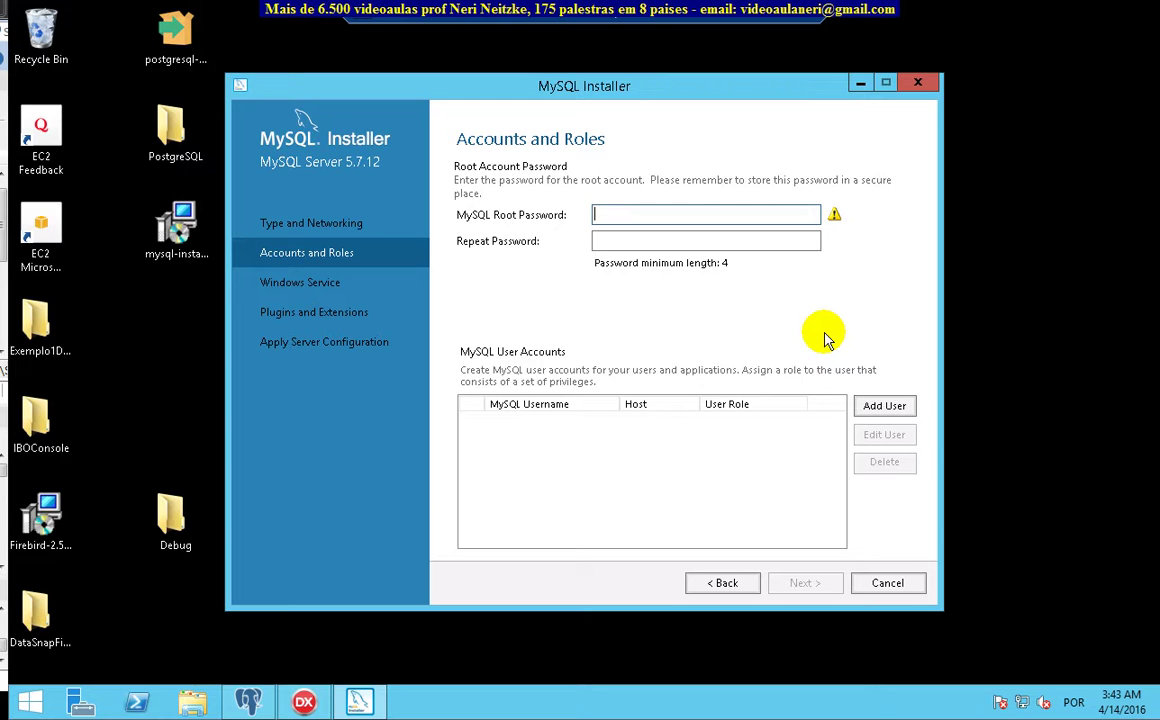
# Enter the root account password in both password fields
pyautogui.click(663, 241)
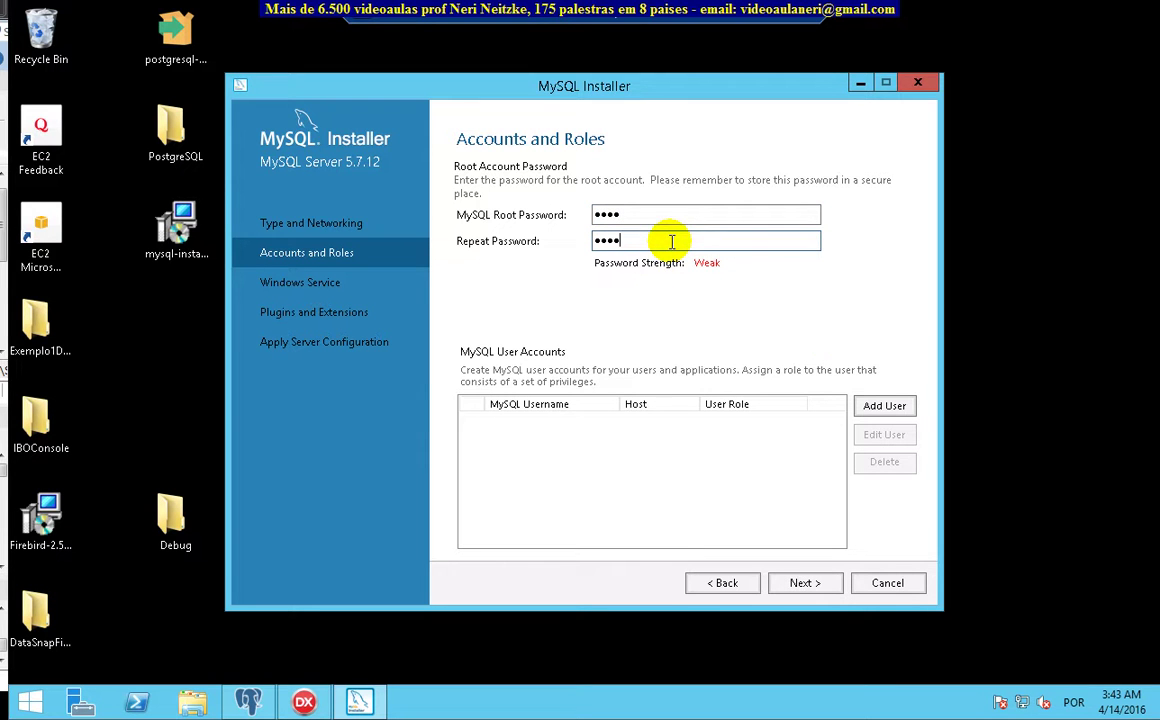
# Add a user account with its username and confirmed password, DB Admin role, any host
pyautogui.click(893, 406)
pyautogui.write('neri')
pyautogui.click(632, 378)
pyautogui.click(616, 400)
pyautogui.click(661, 459)
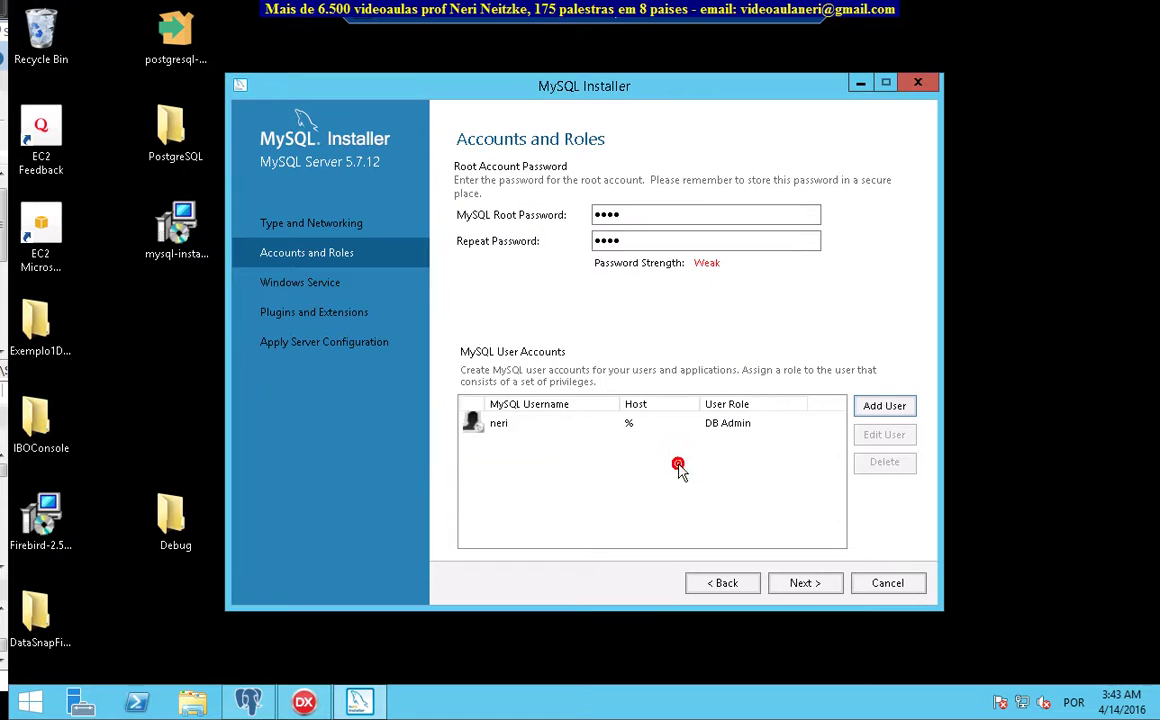
# Keep the MySQL57 Windows service defaults, skip plugins, and execute the MySQL Server 5.7.12 configuration
pyautogui.click(805, 583)
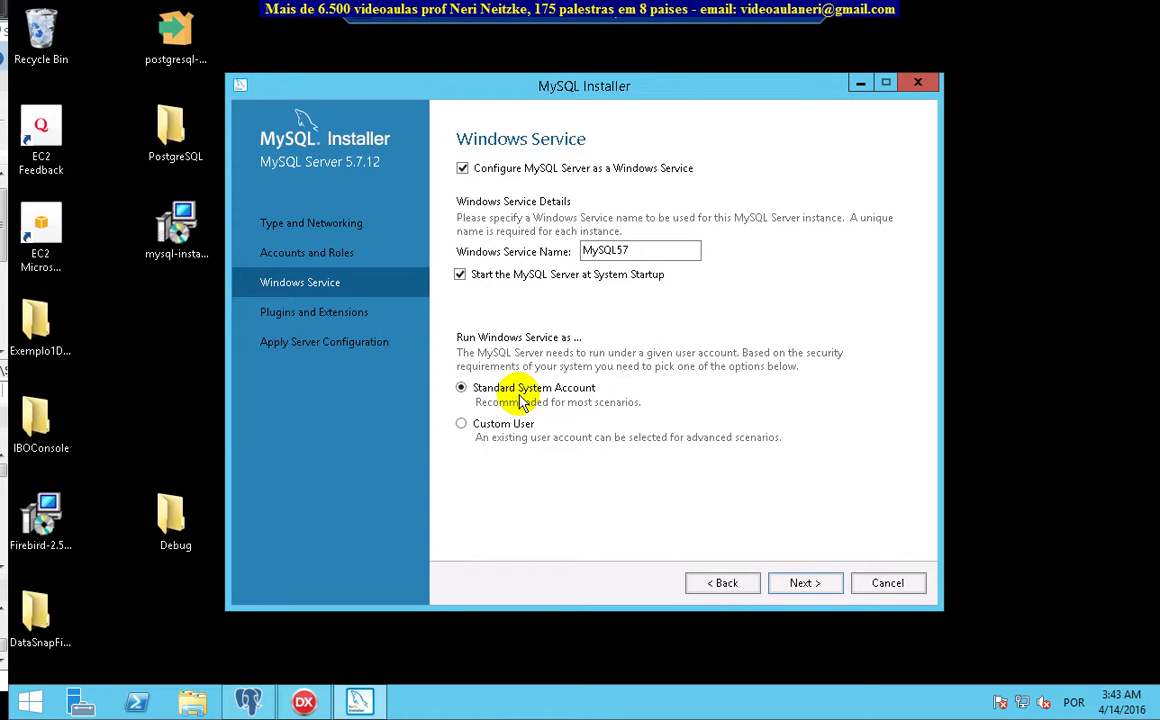
pyautogui.click(795, 586)
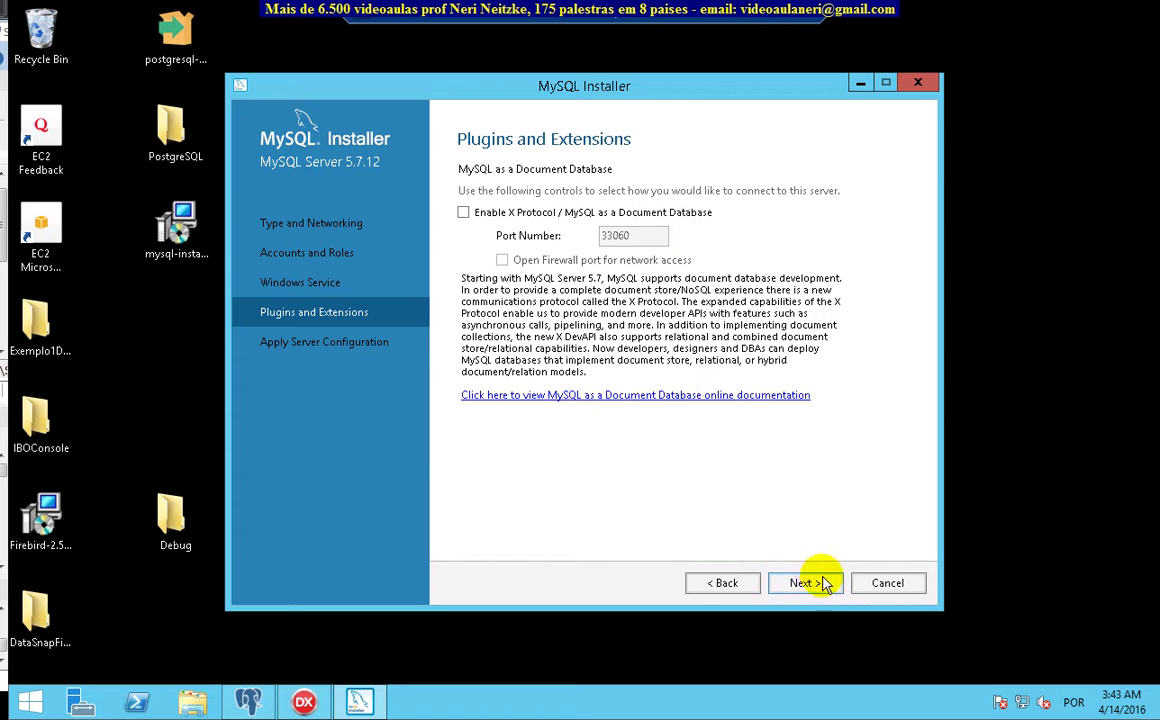
pyautogui.click(810, 584)
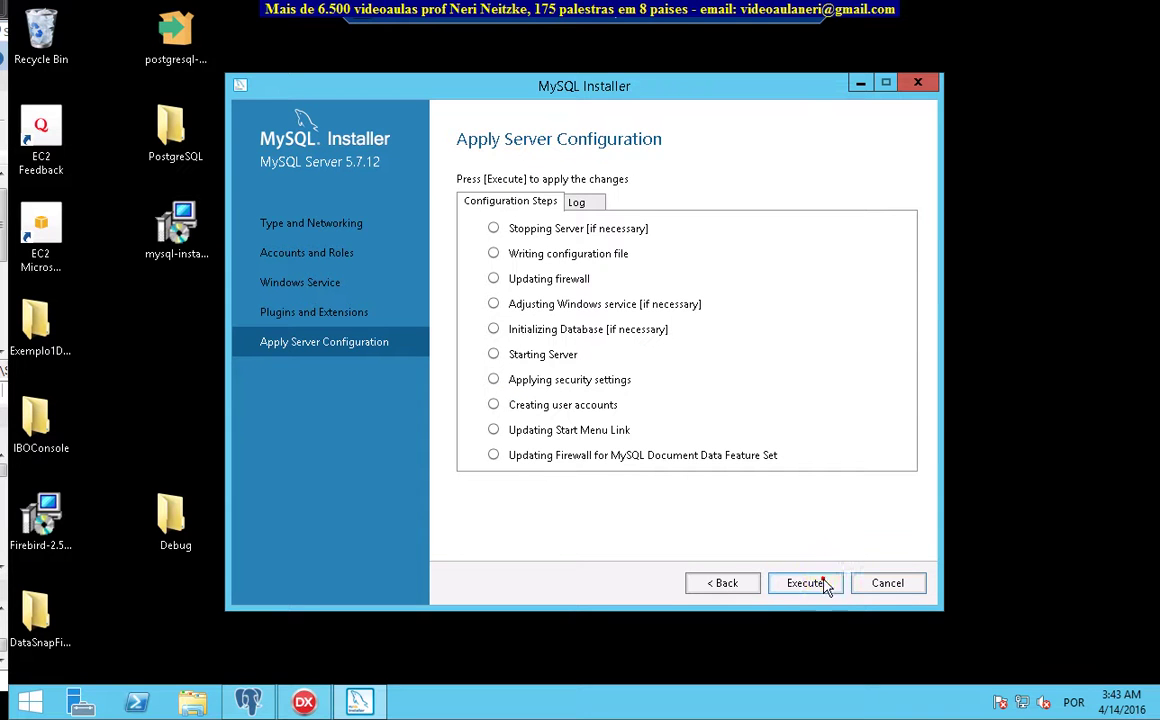
pyautogui.click(822, 584)
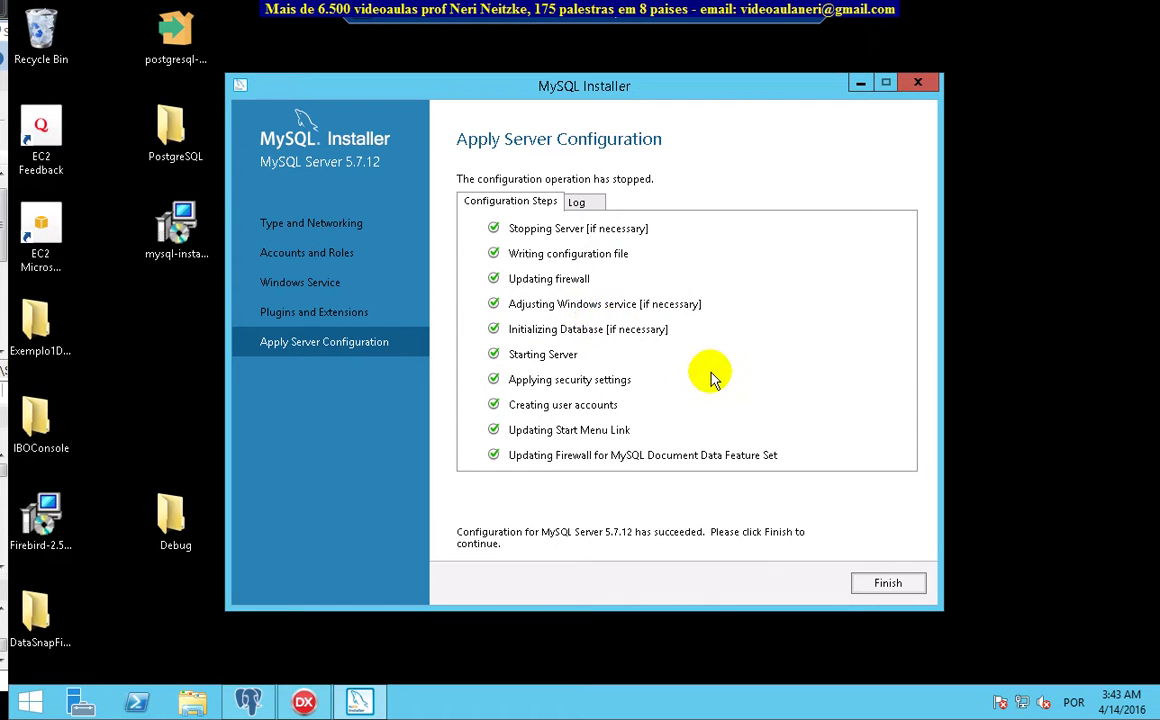
pyautogui.click(900, 584)
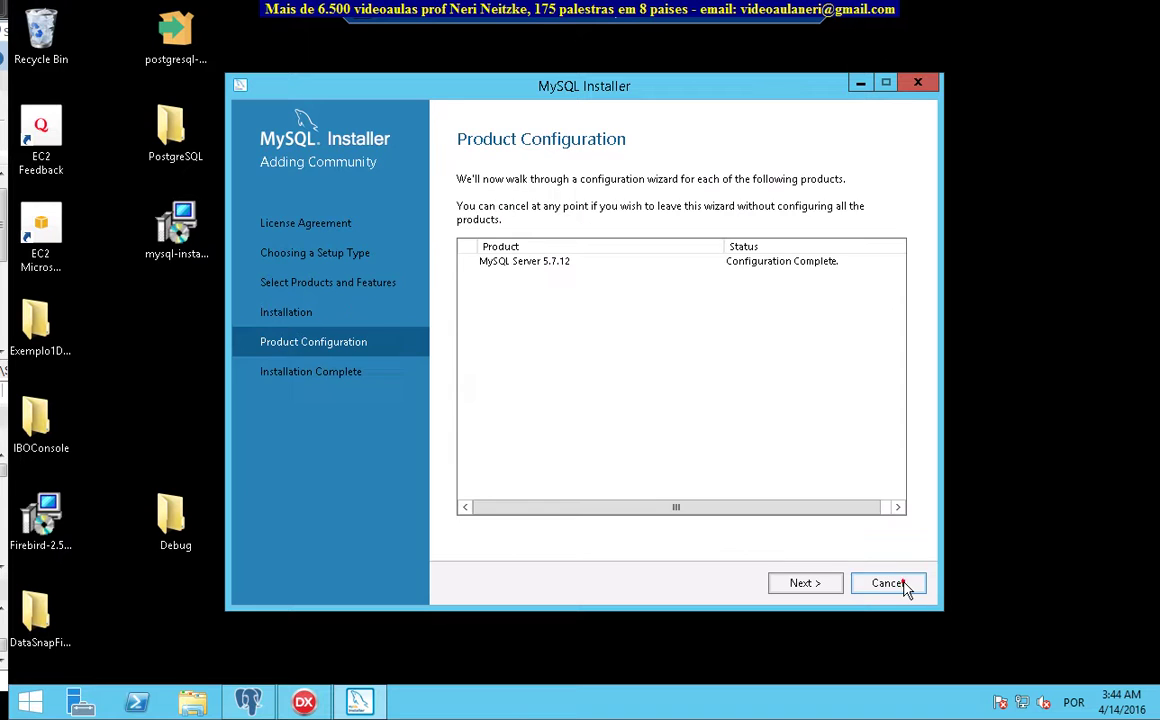
pyautogui.click(808, 583)
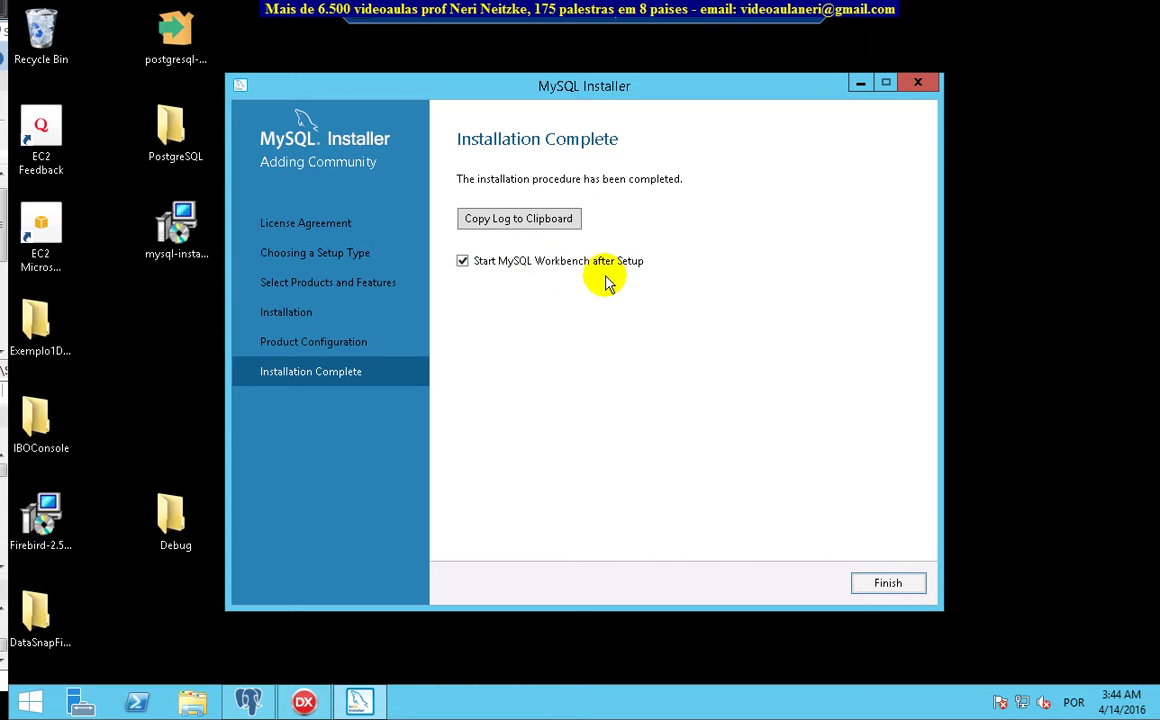
# Close the installer, maximize Workbench, and connect to Local instance MySQL57 using the root password
pyautogui.click(888, 584)
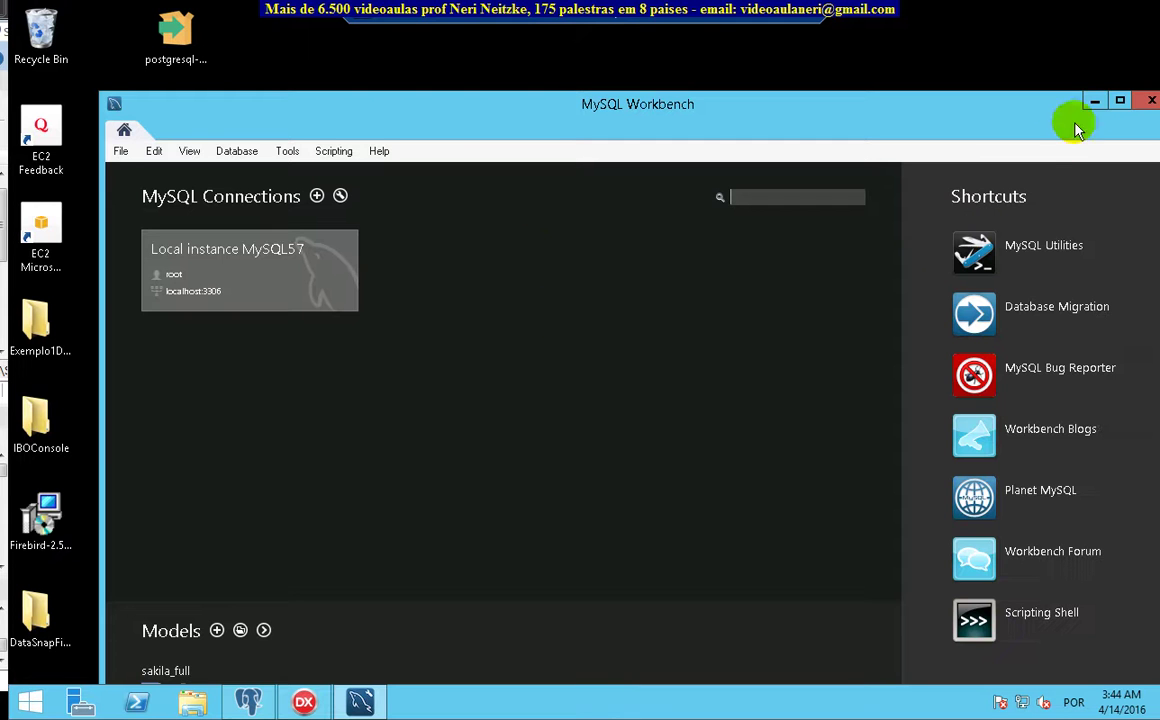
pyautogui.click(1122, 102)
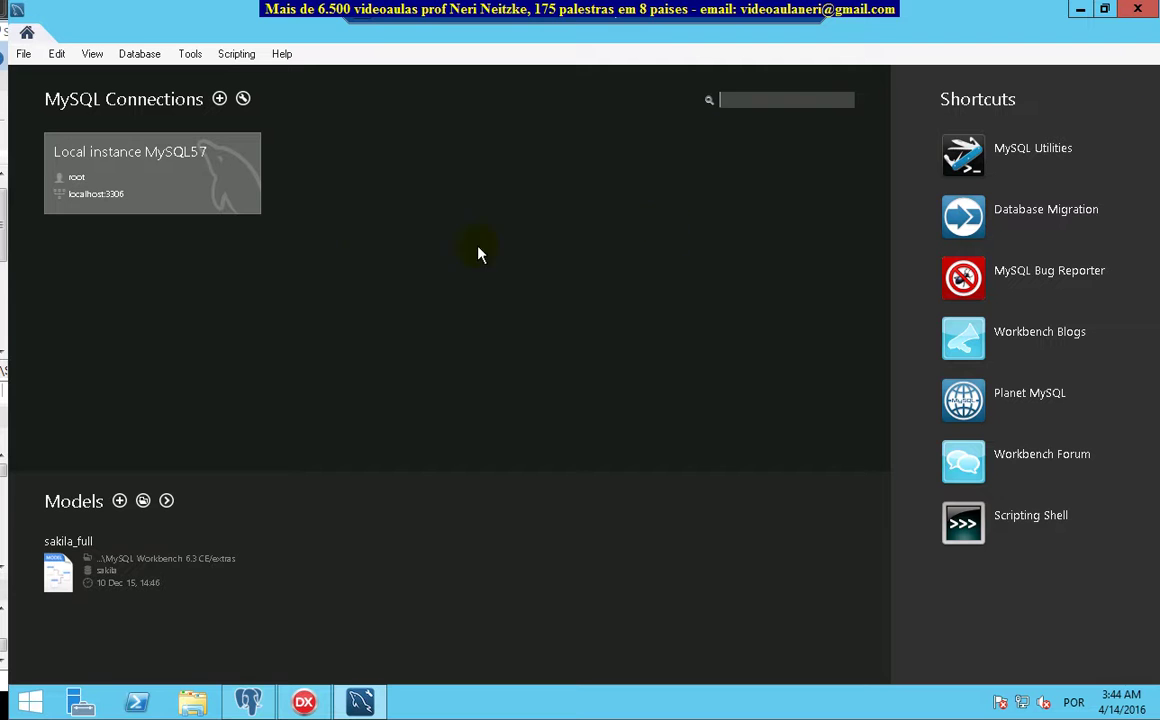
pyautogui.click(183, 160)
pyautogui.write('****')
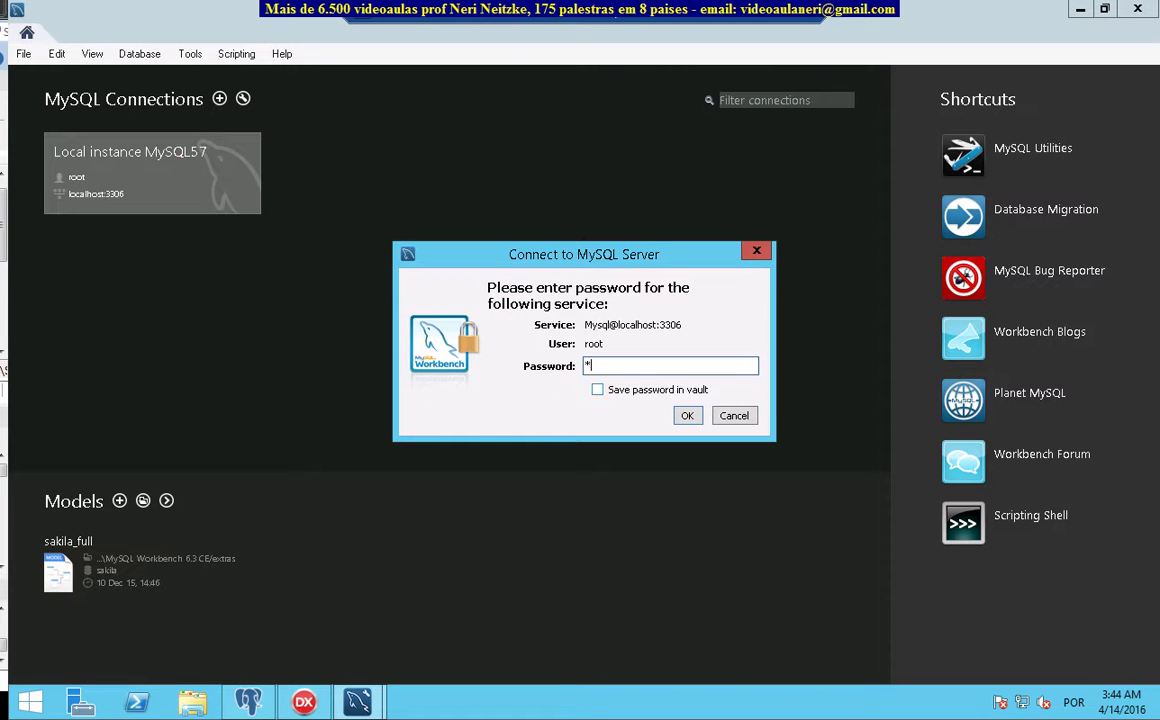
pyautogui.click(686, 416)
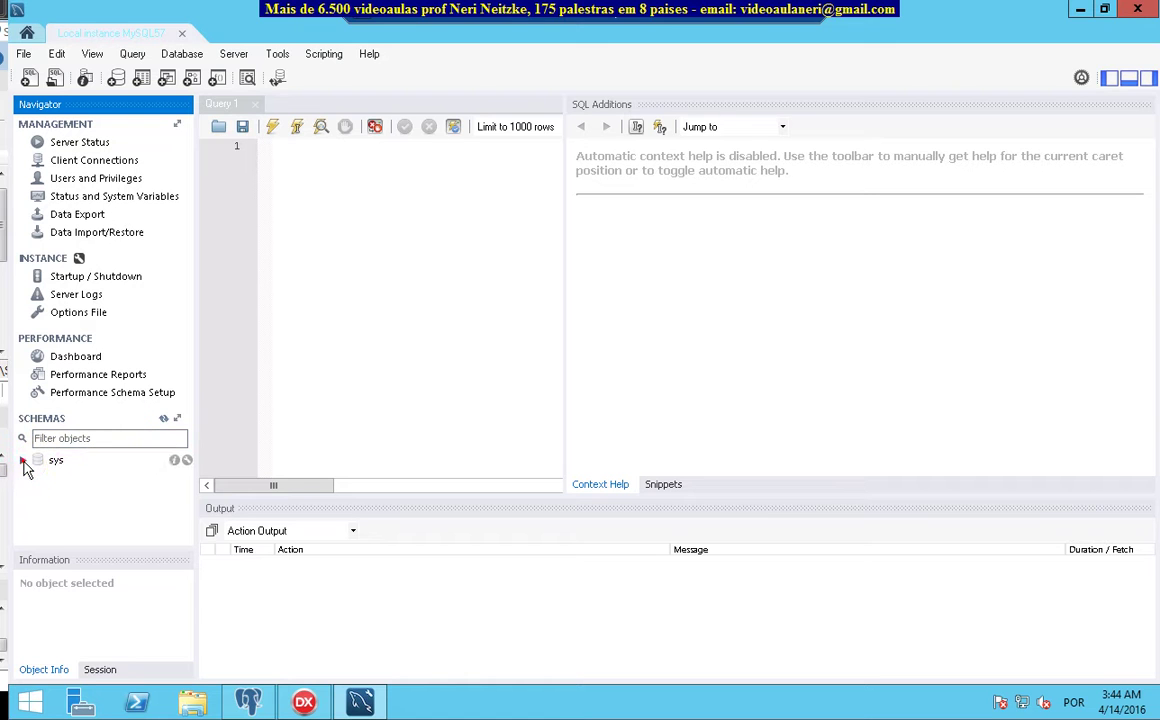
# Create a schema named datasnap from the Schemas panel and run its CREATE SCHEMA script
pyautogui.click(24, 461)
pyautogui.click(24, 461)
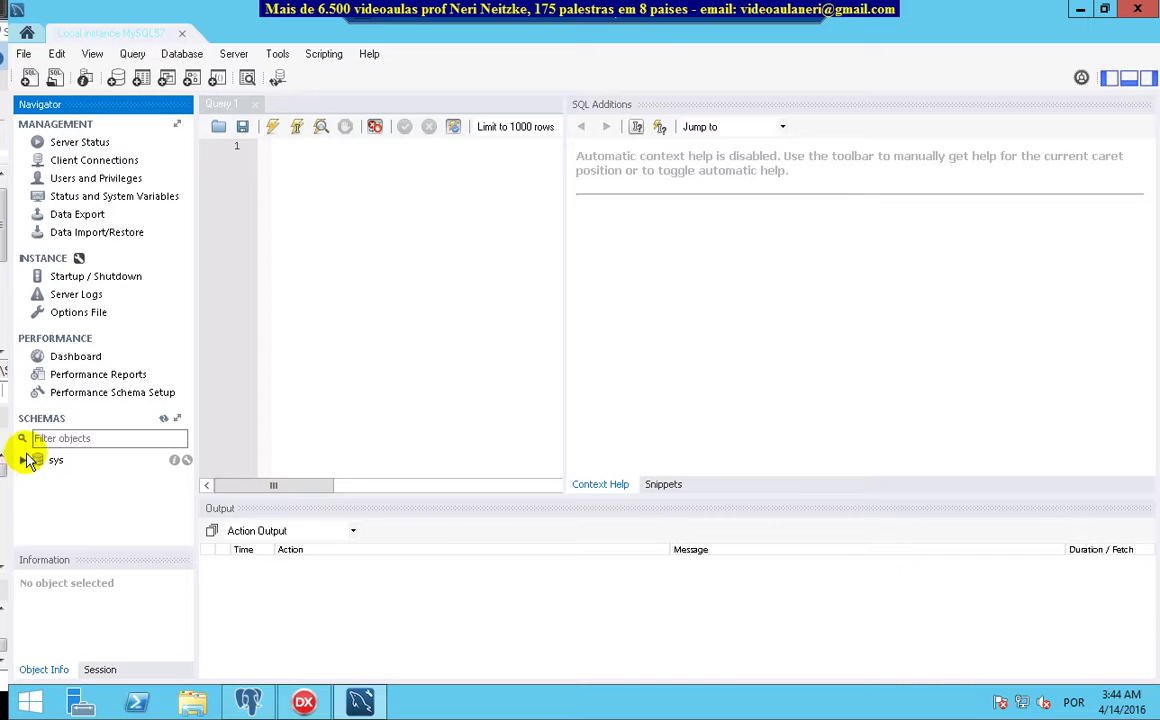
pyautogui.rightClick(105, 474)
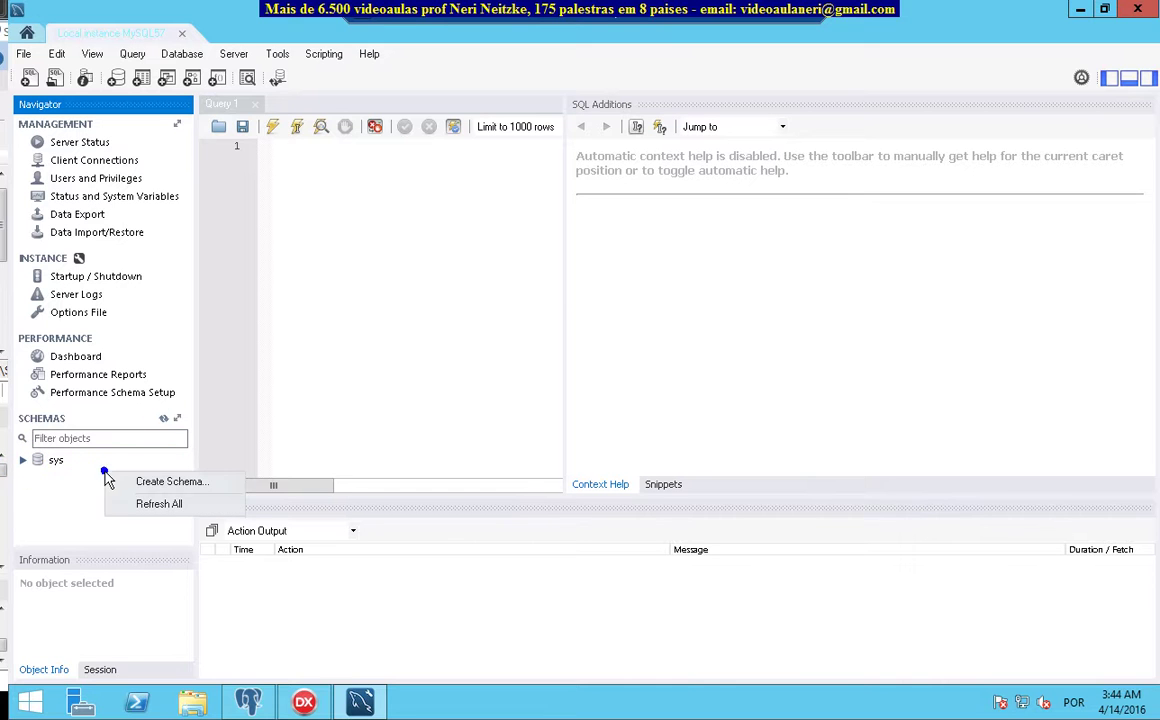
pyautogui.click(168, 484)
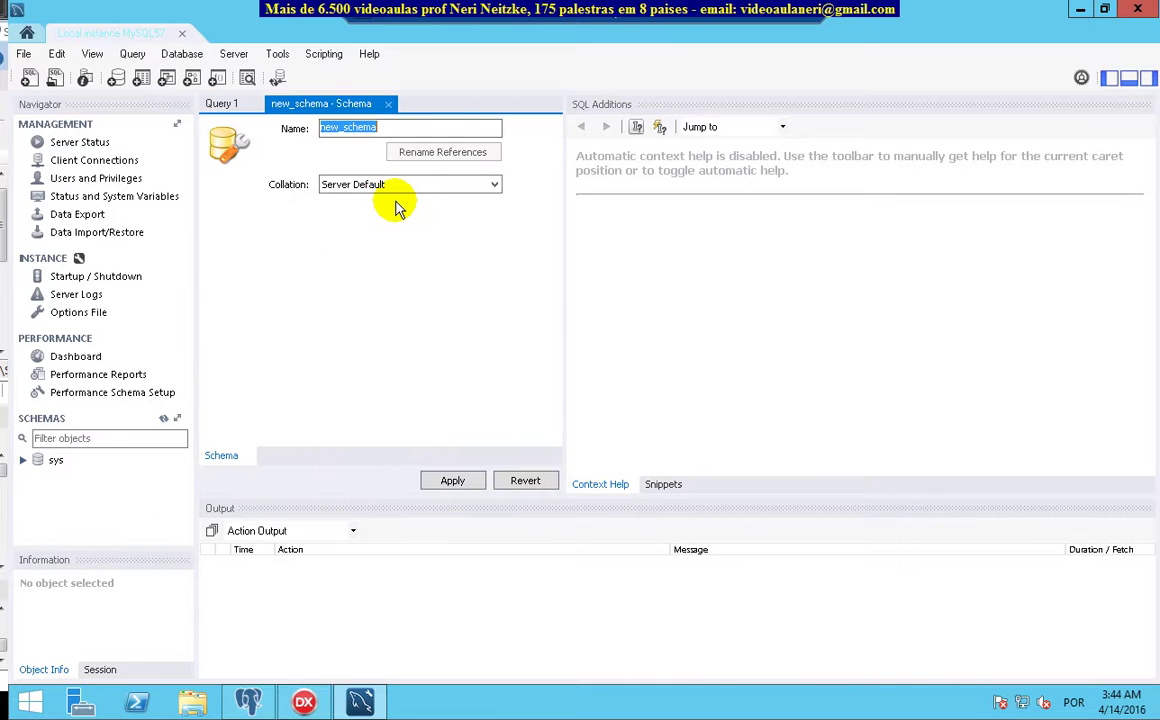
pyautogui.press('BackSpace')
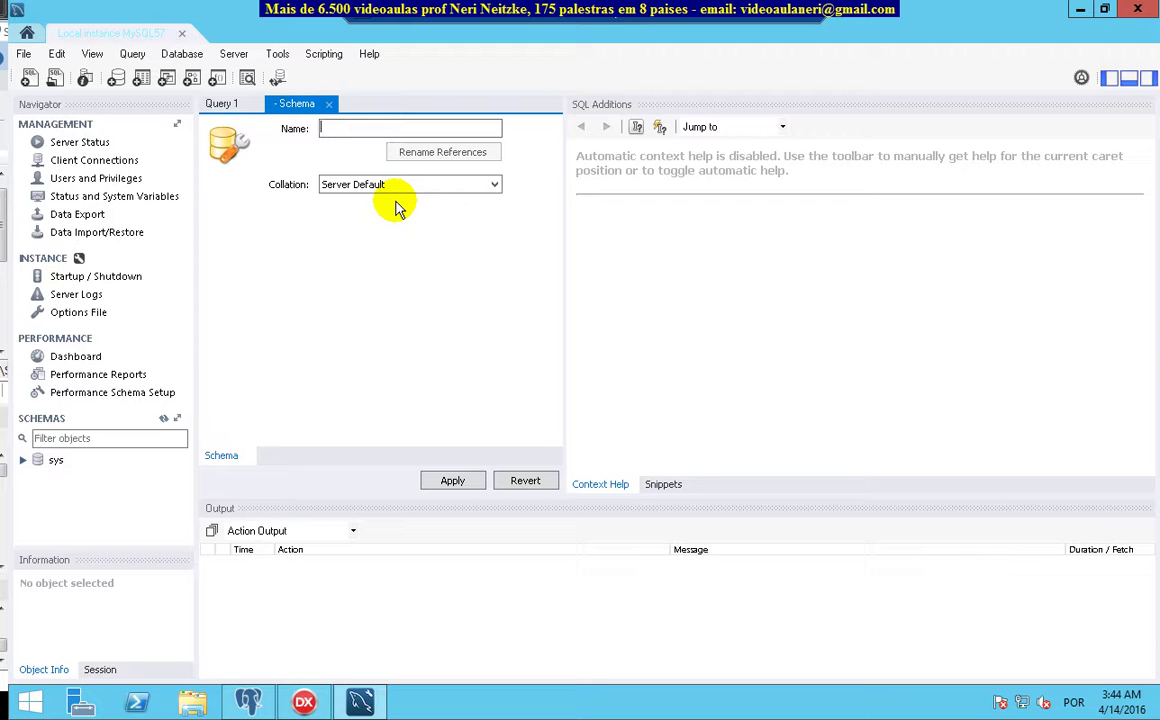
pyautogui.write('datas')
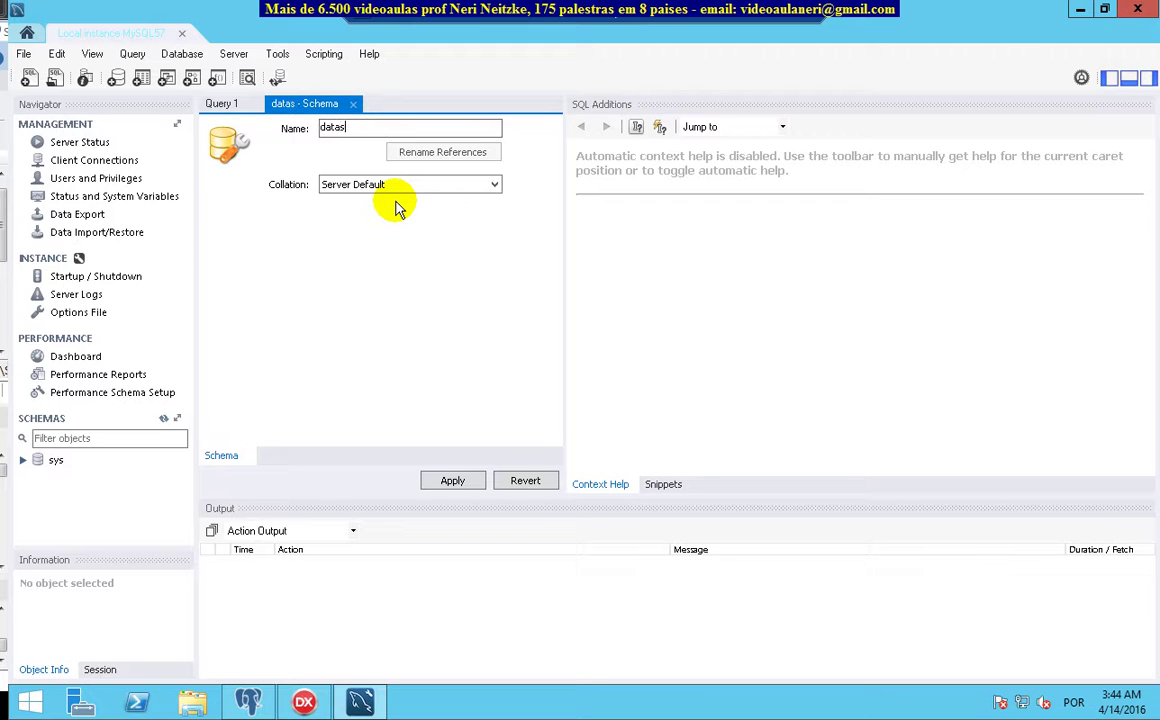
pyautogui.write('nap')
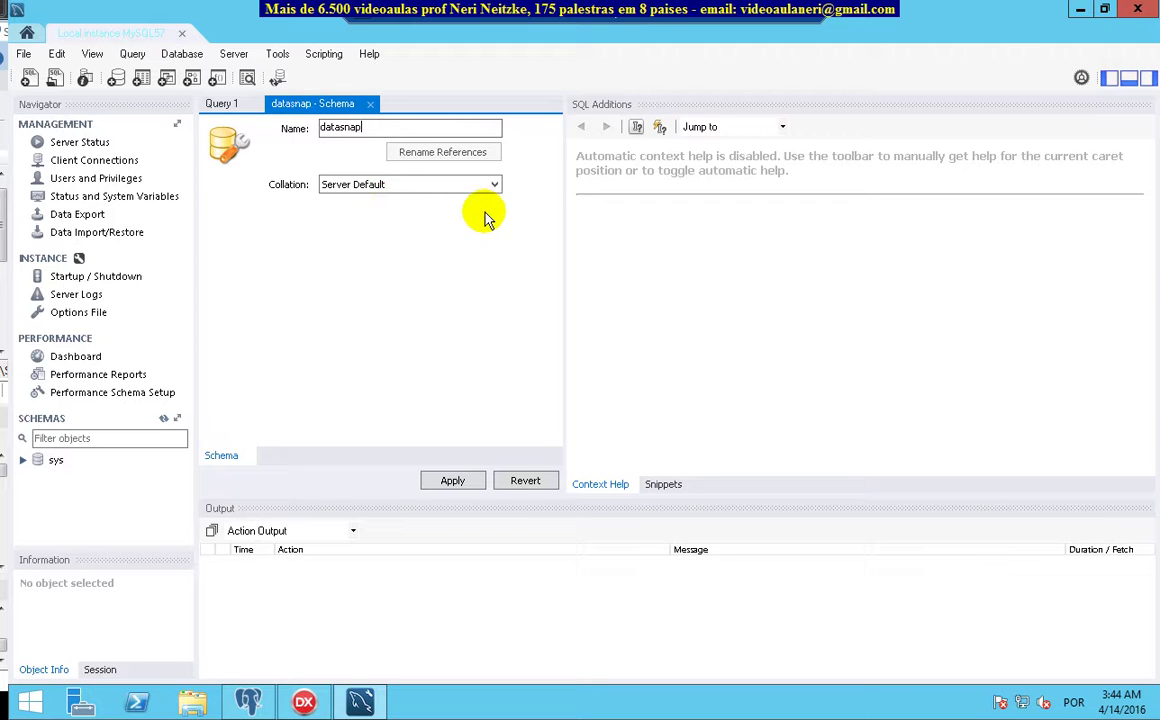
pyautogui.click(466, 486)
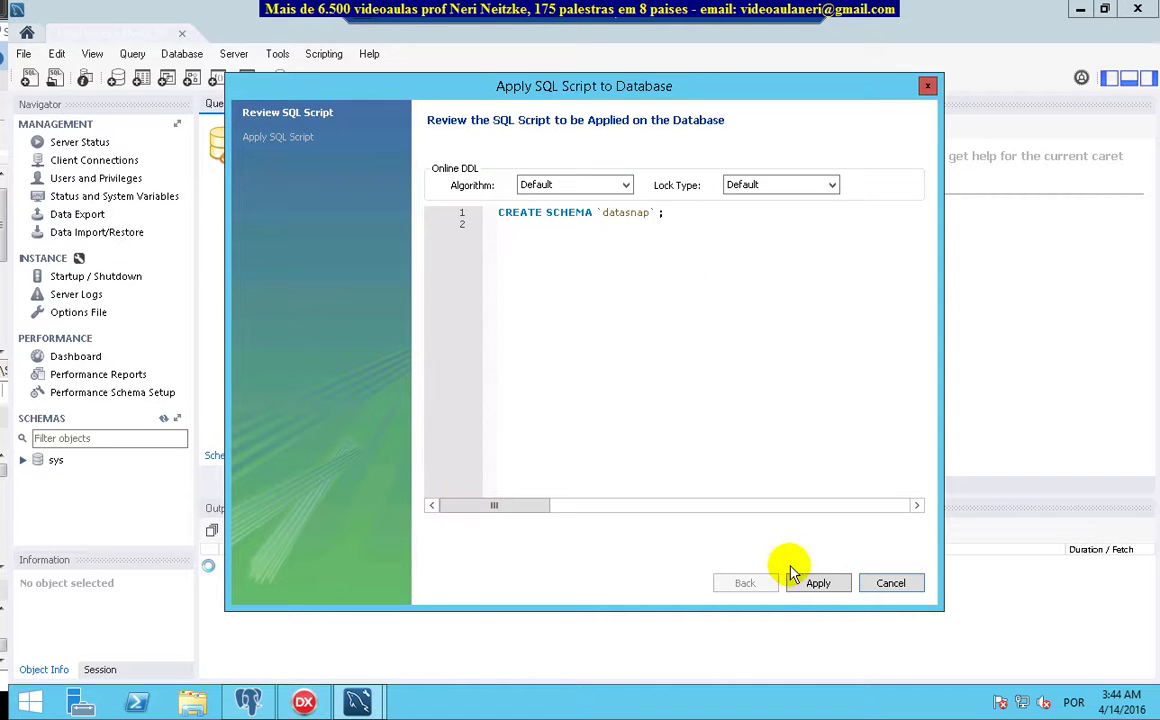
pyautogui.click(820, 585)
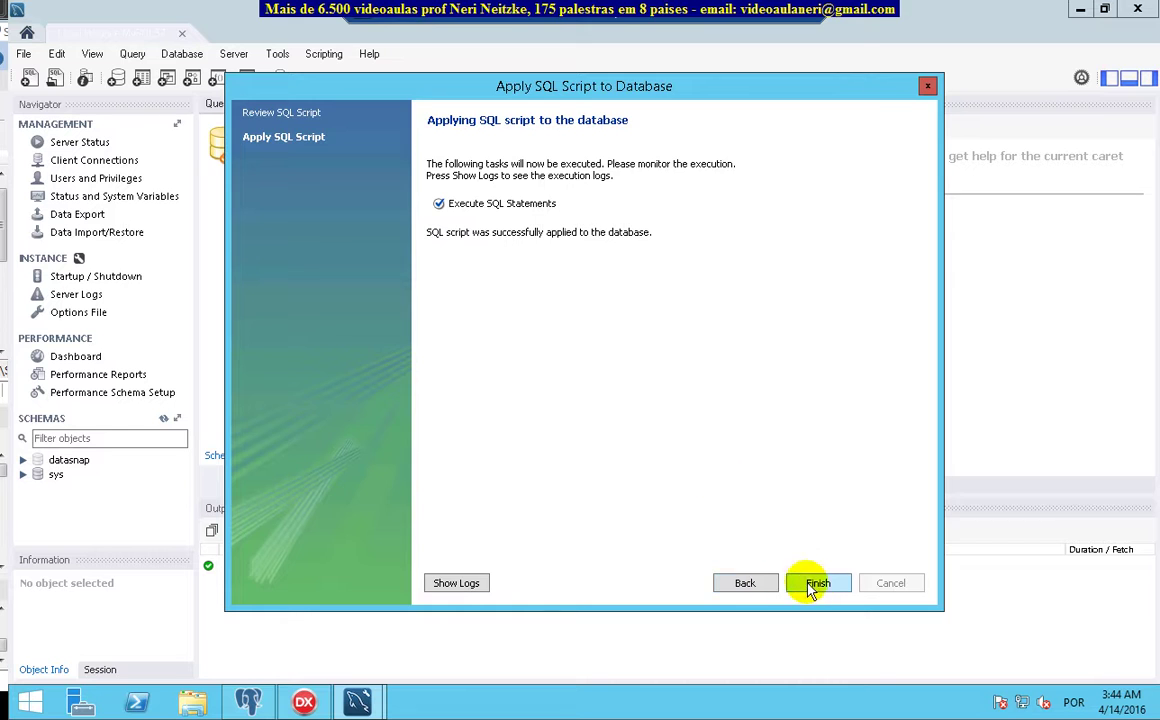
pyautogui.click(818, 583)
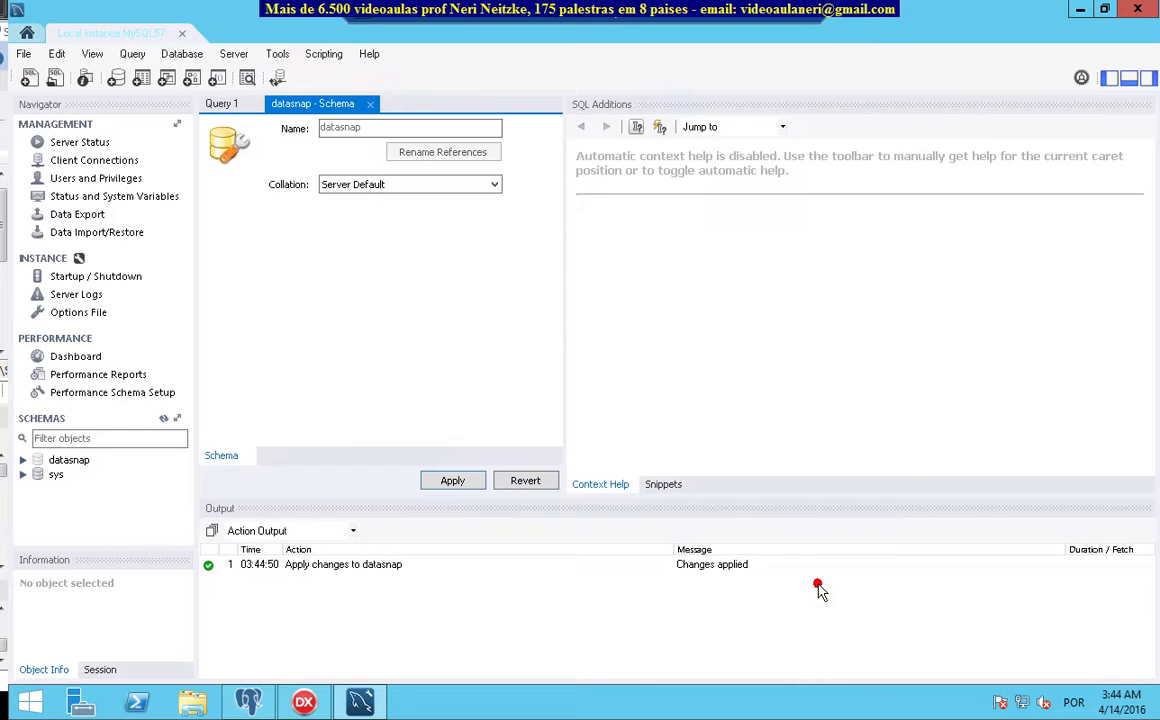
pyautogui.click(55, 459)
# Start a new table named bairro in datasnap and enlarge the table editor
pyautogui.click(23, 460)
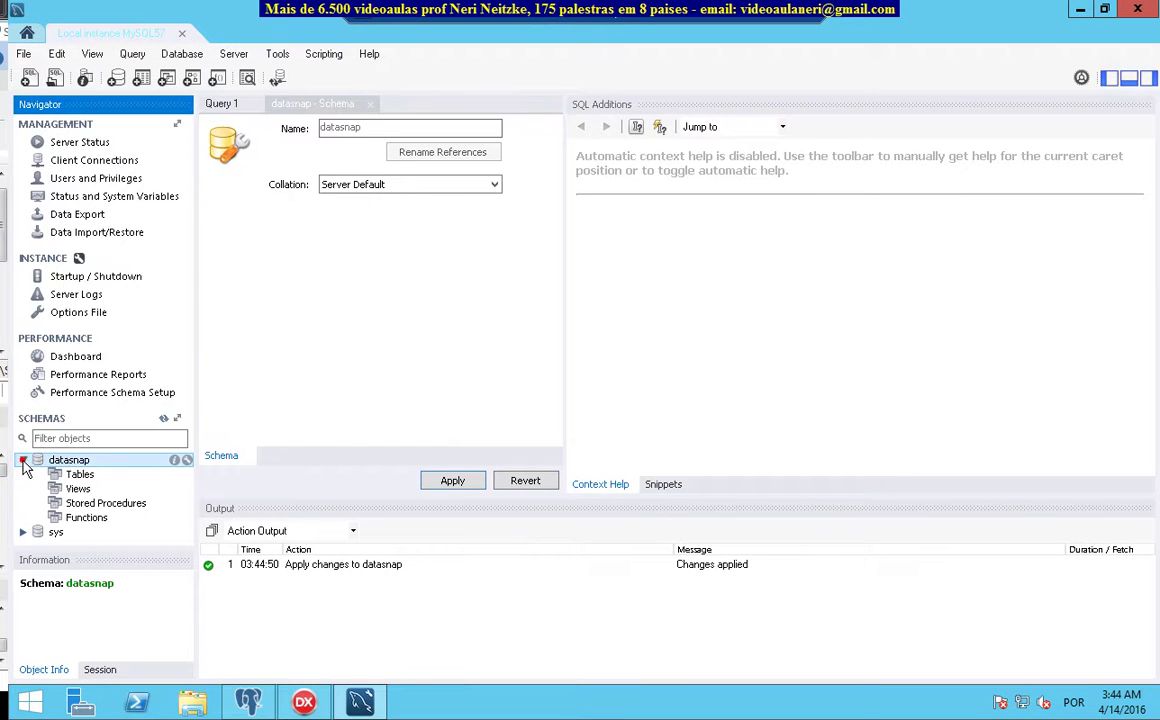
pyautogui.click(80, 474)
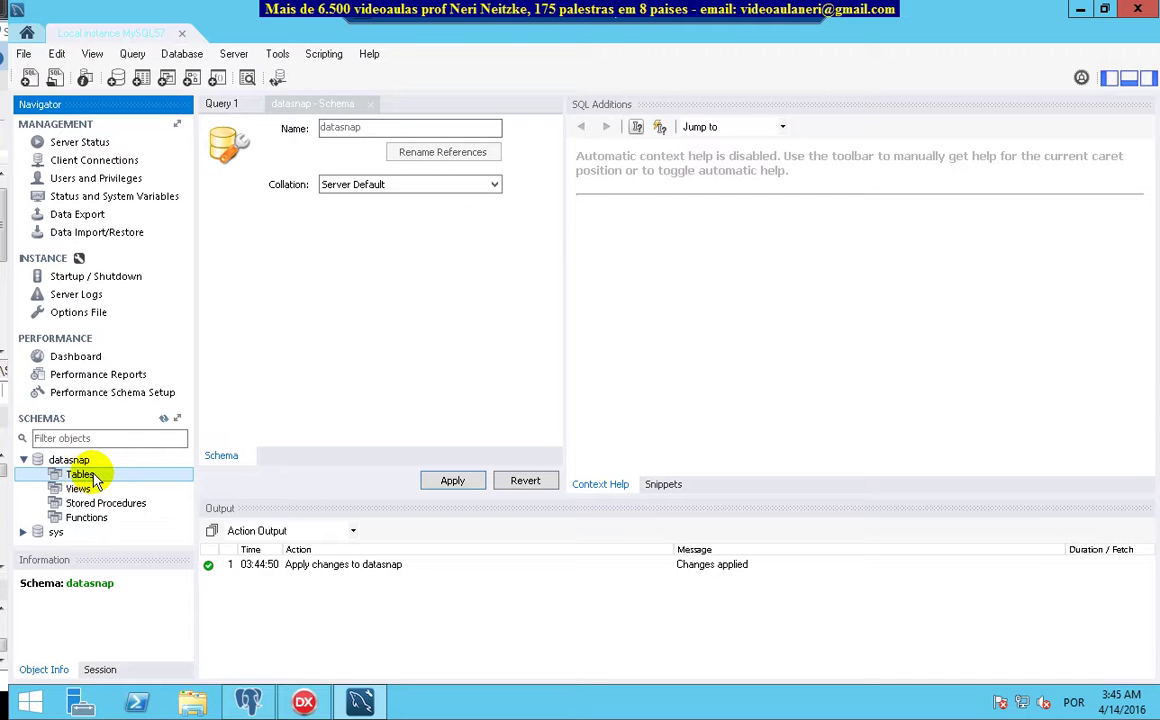
pyautogui.rightClick(84, 479)
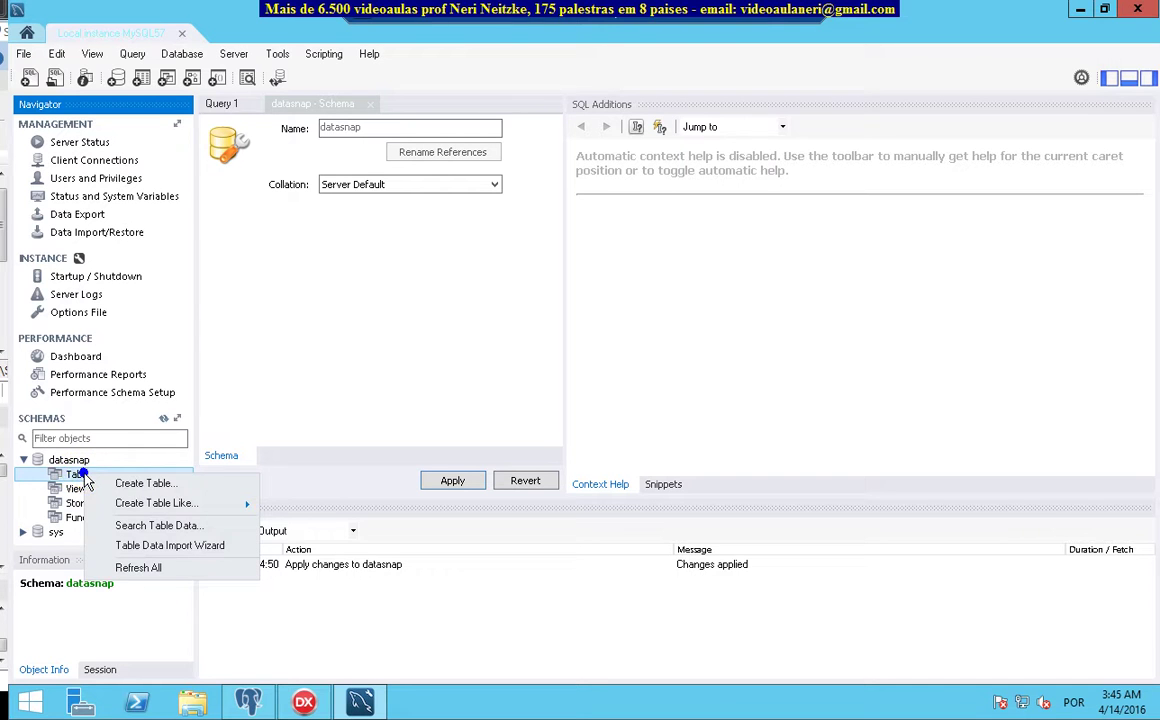
pyautogui.click(152, 484)
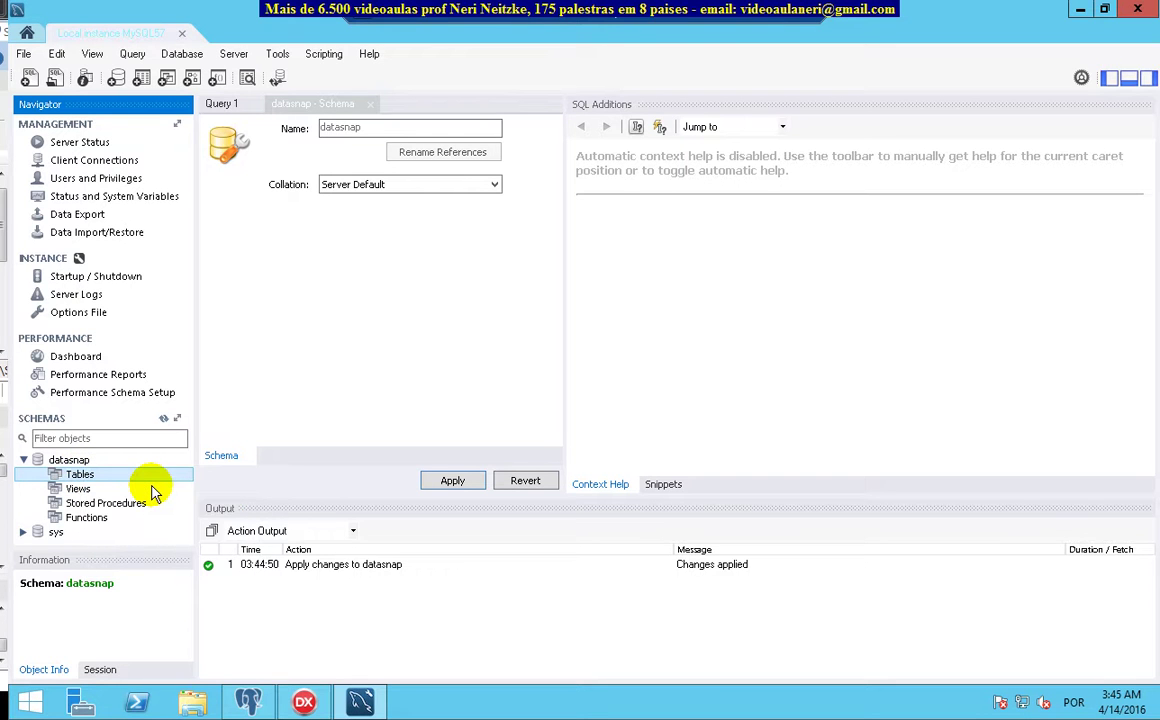
pyautogui.write('bairro')
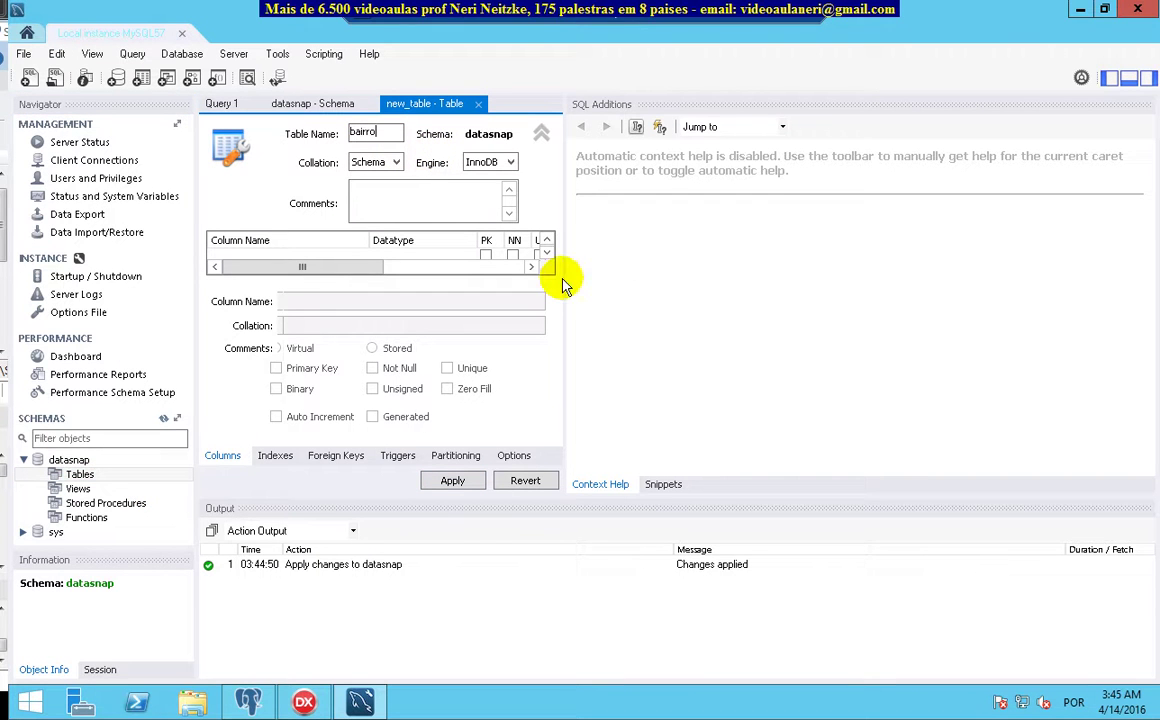
pyautogui.moveTo(562, 278); pyautogui.dragTo(975, 260)
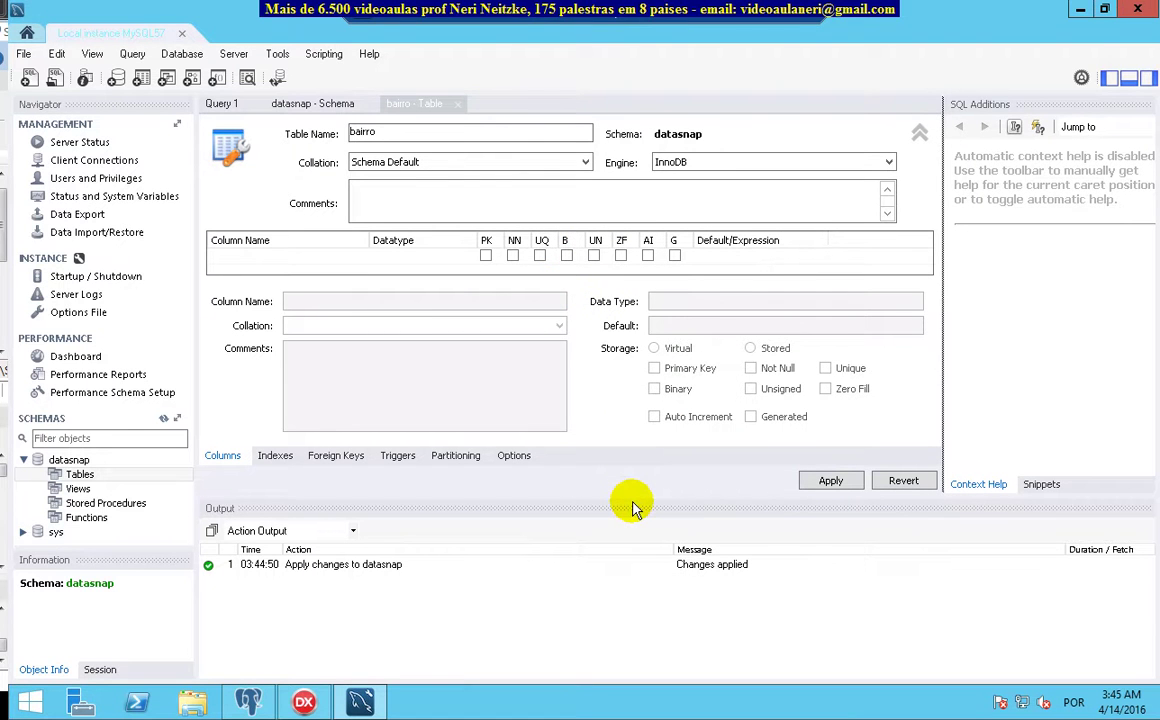
pyautogui.moveTo(629, 495); pyautogui.dragTo(650, 616)
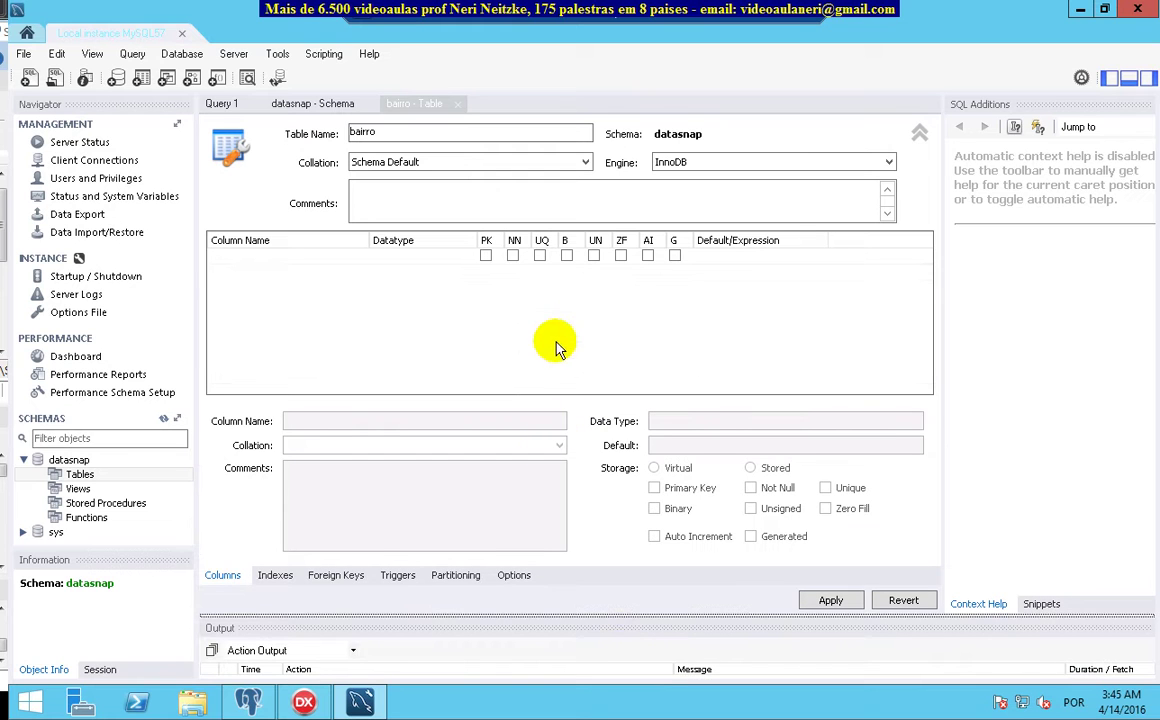
# Add the bai_codigo column and mark it as the primary key
pyautogui.click(287, 257)
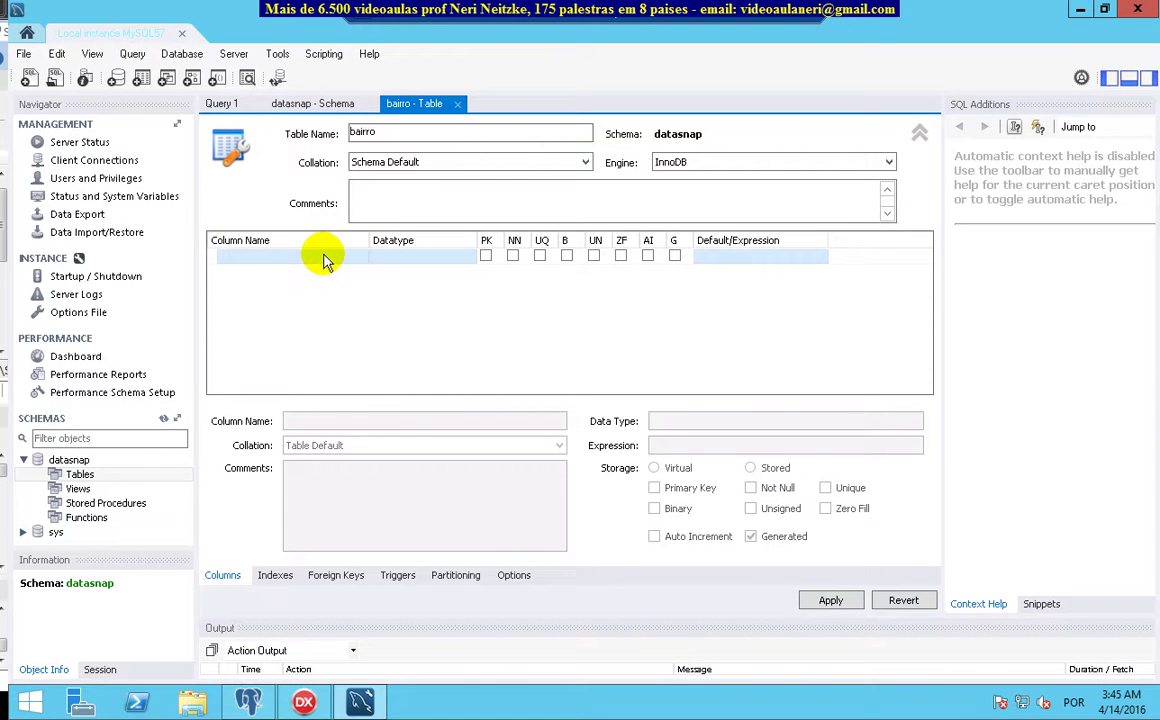
pyautogui.click(300, 255)
pyautogui.write('bai_codigo')
pyautogui.click(485, 258)
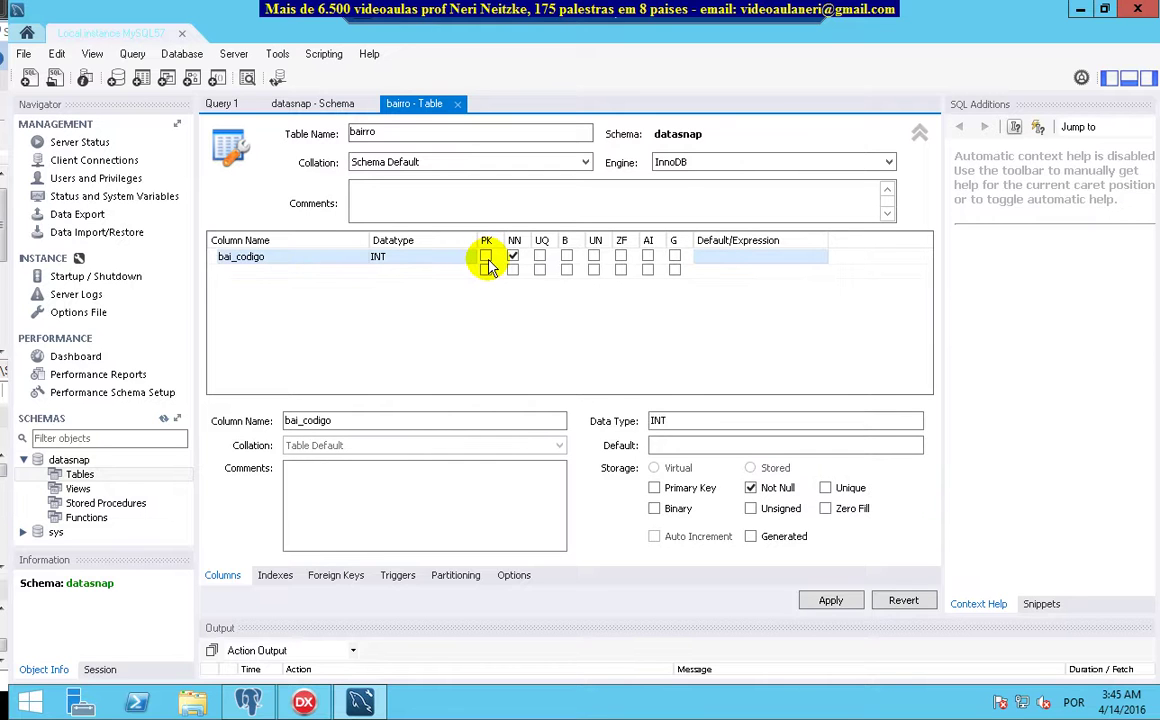
pyautogui.click(486, 258)
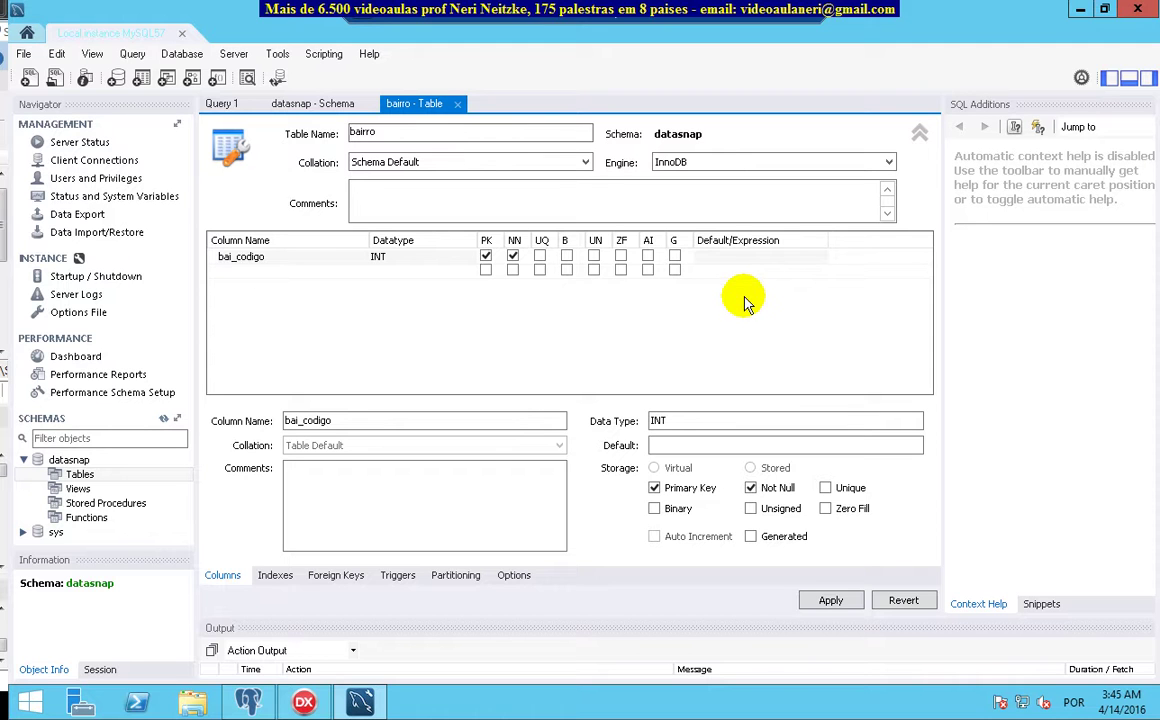
# Add the bai_descricao column and apply the bairro table definition
pyautogui.click(247, 257)
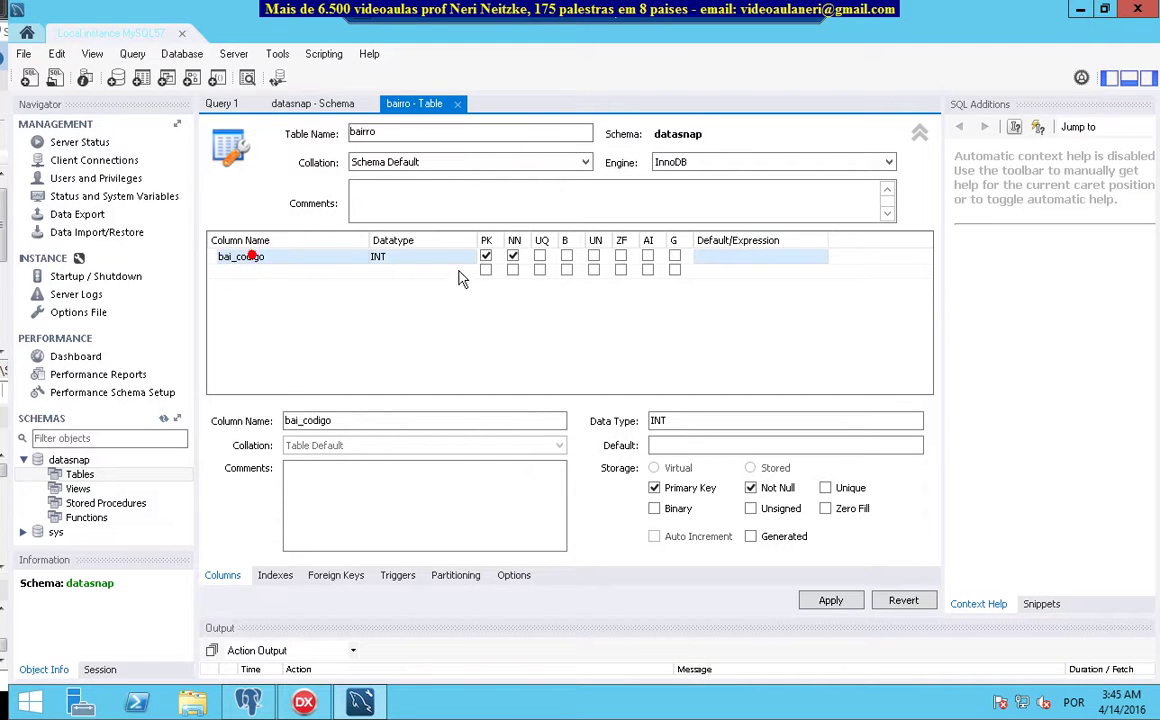
pyautogui.click(373, 281)
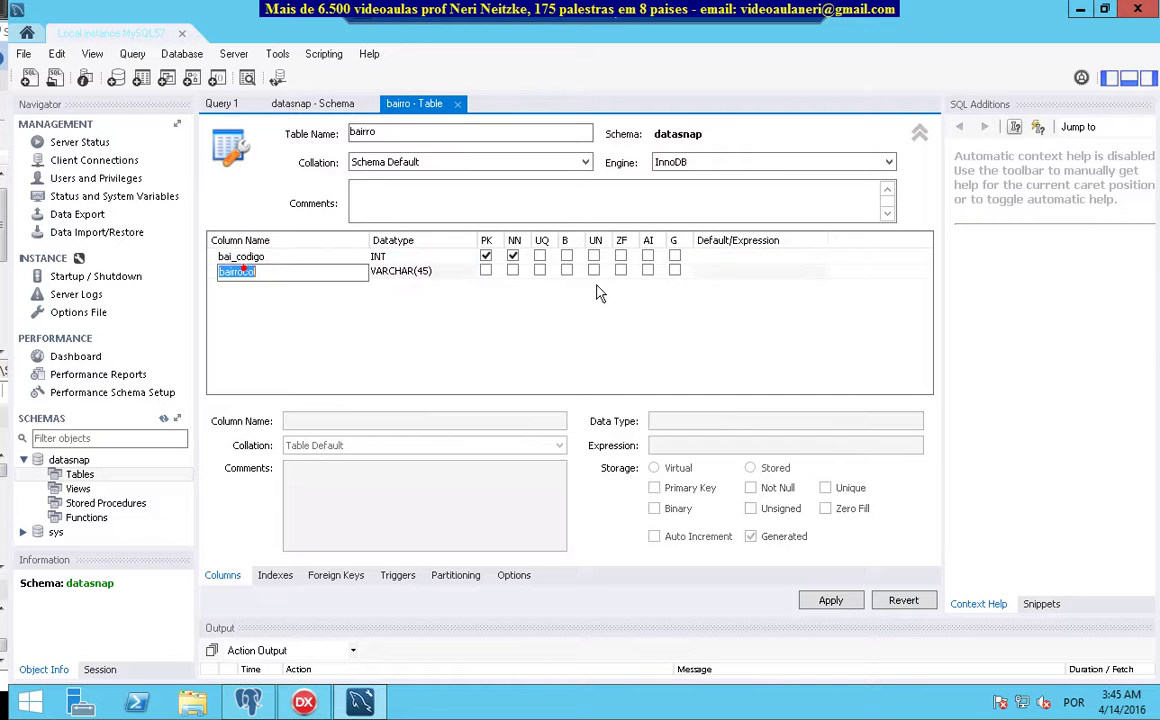
pyautogui.write('bai_descricao')
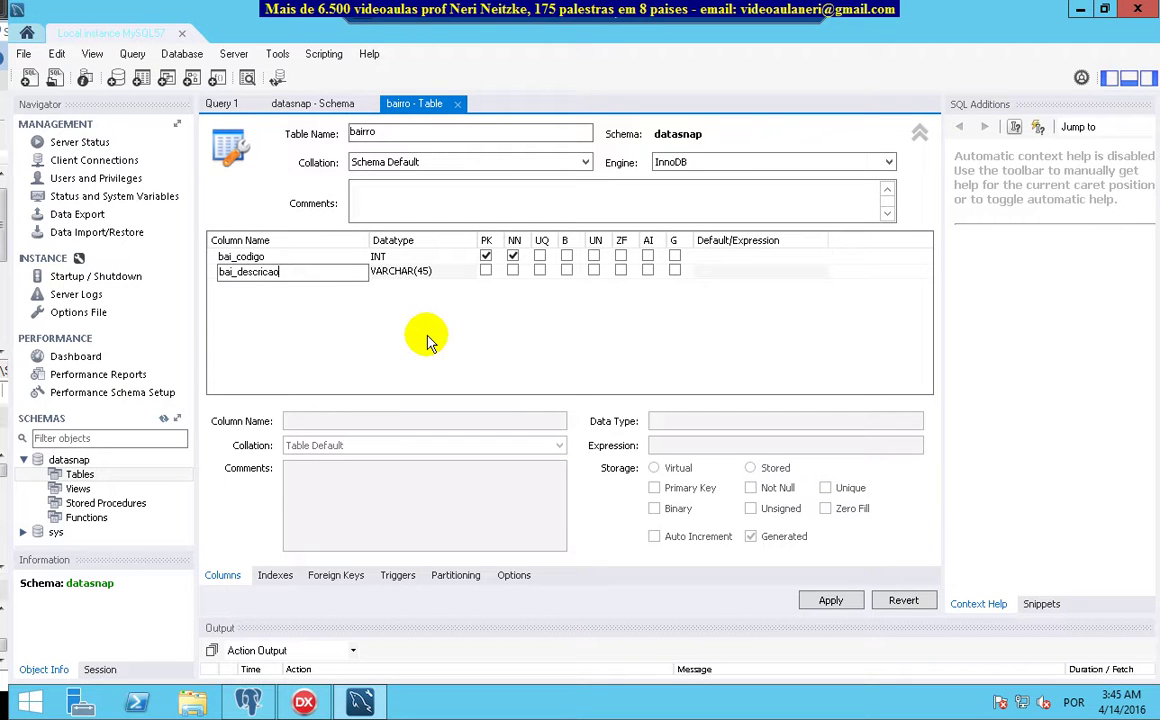
pyautogui.click(392, 337)
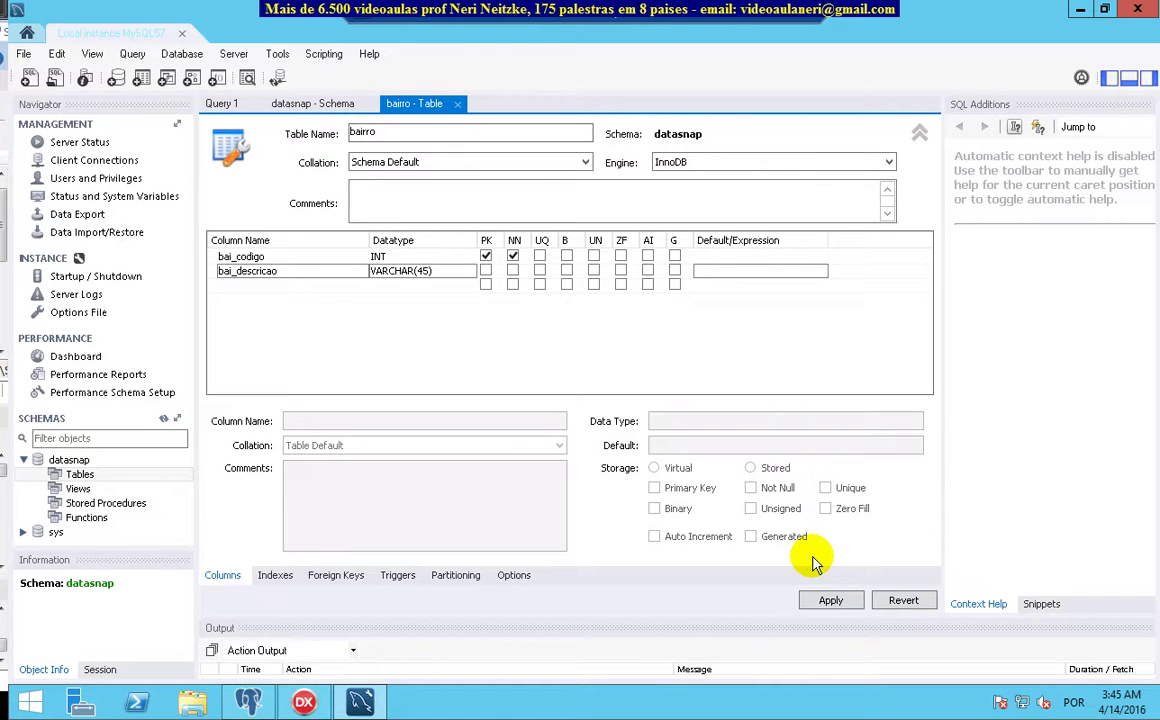
pyautogui.click(829, 599)
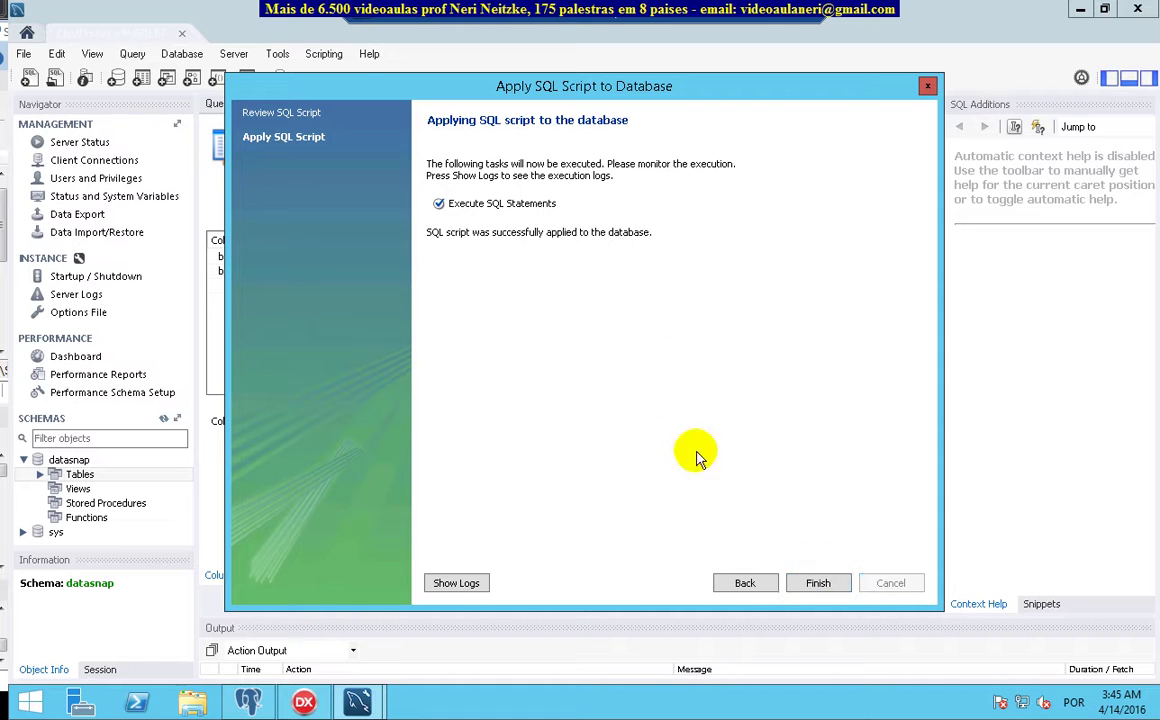
pyautogui.click(818, 583)
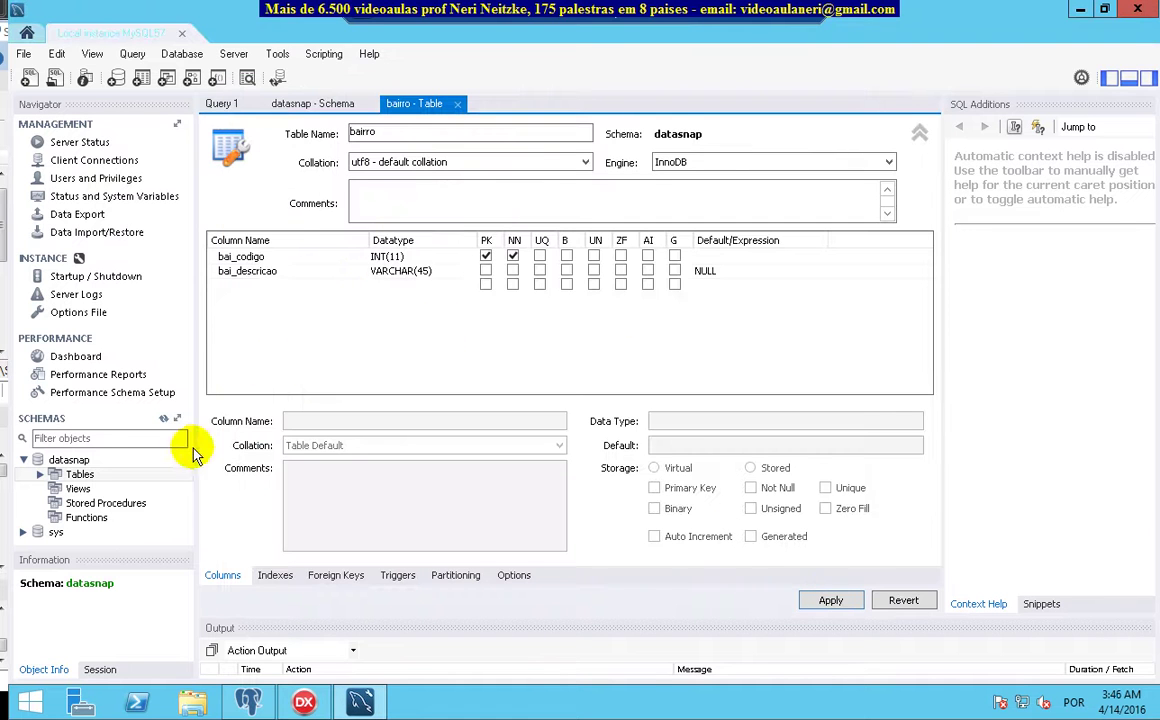
# Close the bairro table and datasnap schema editors and return to Query 1
pyautogui.click(40, 474)
pyautogui.click(76, 488)
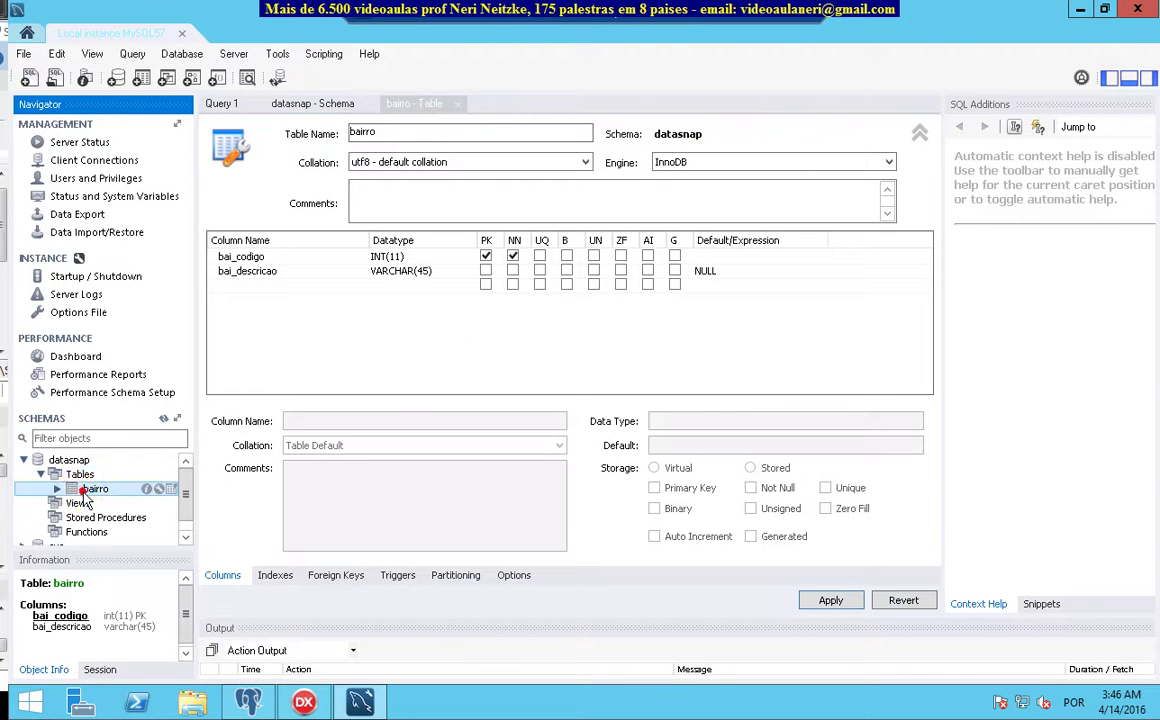
pyautogui.doubleClick(92, 489)
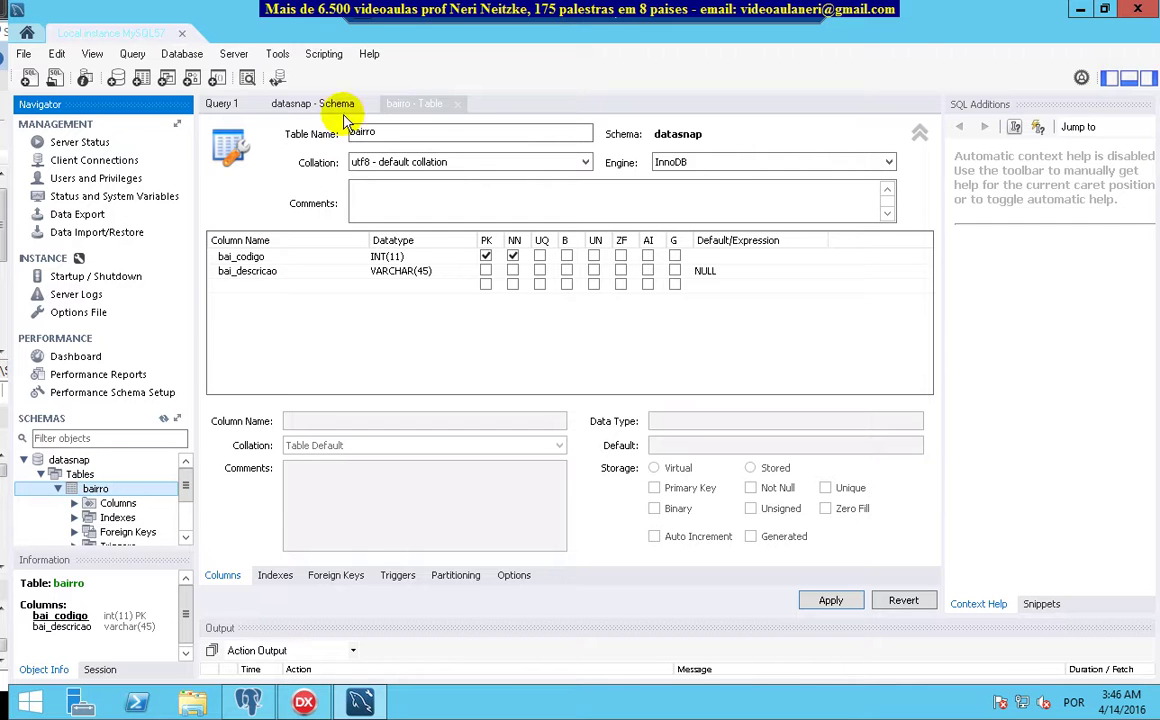
pyautogui.click(457, 104)
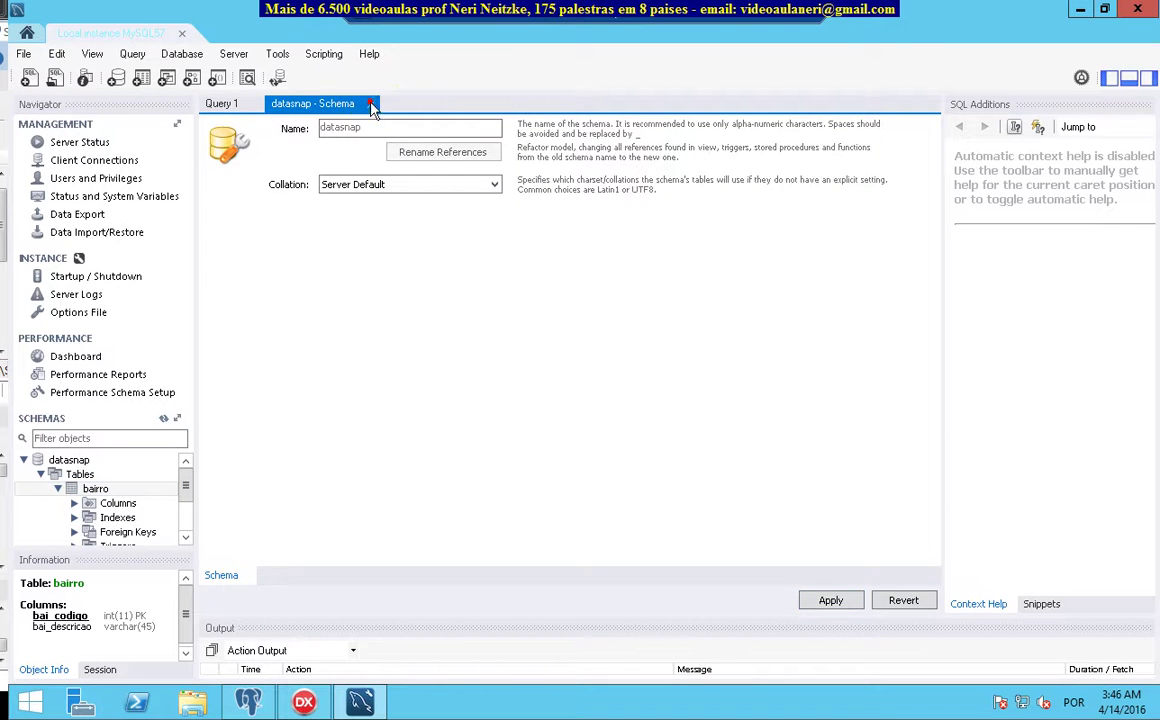
pyautogui.click(370, 104)
pyautogui.click(426, 237)
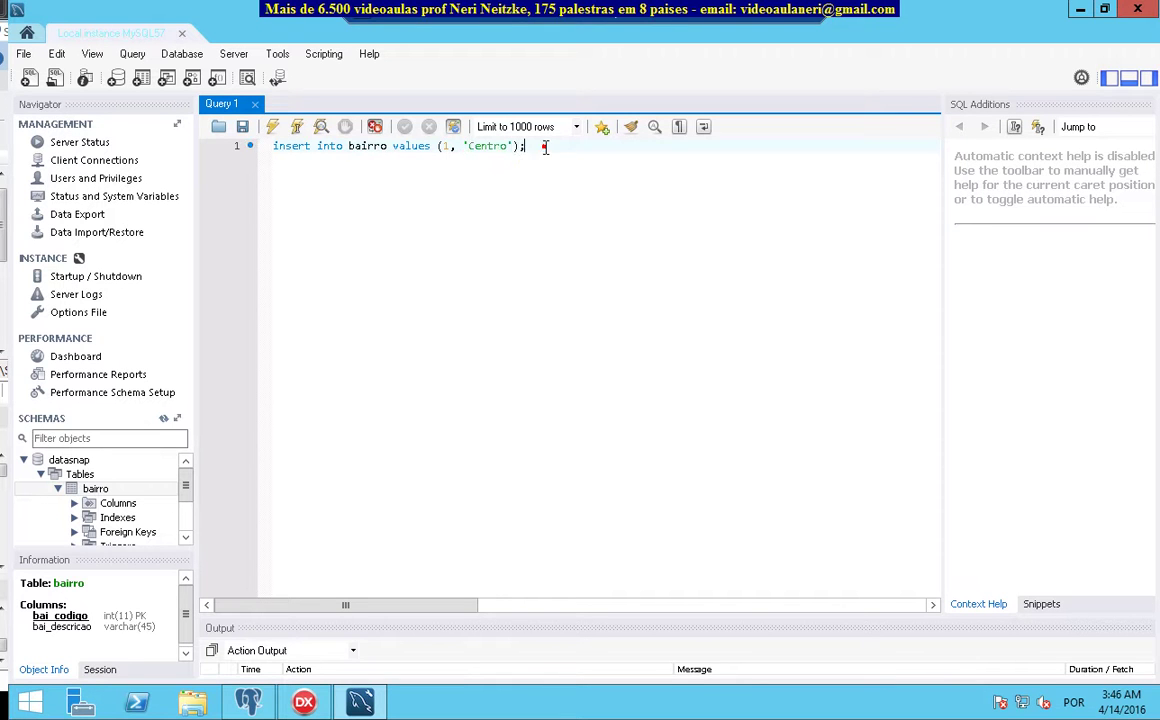
# Insert row (1, 'Centro') into datasnap.bairro, correcting the table name with the schema prefix
pyautogui.tripleClick(545, 147)
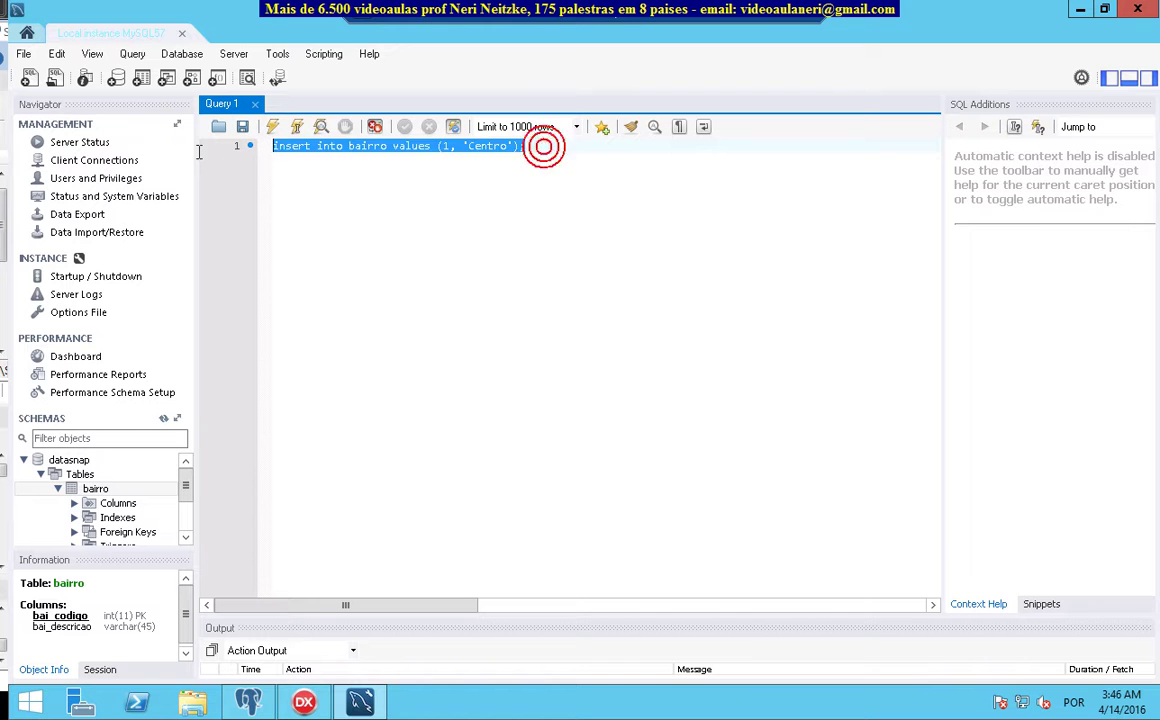
pyautogui.click(272, 126)
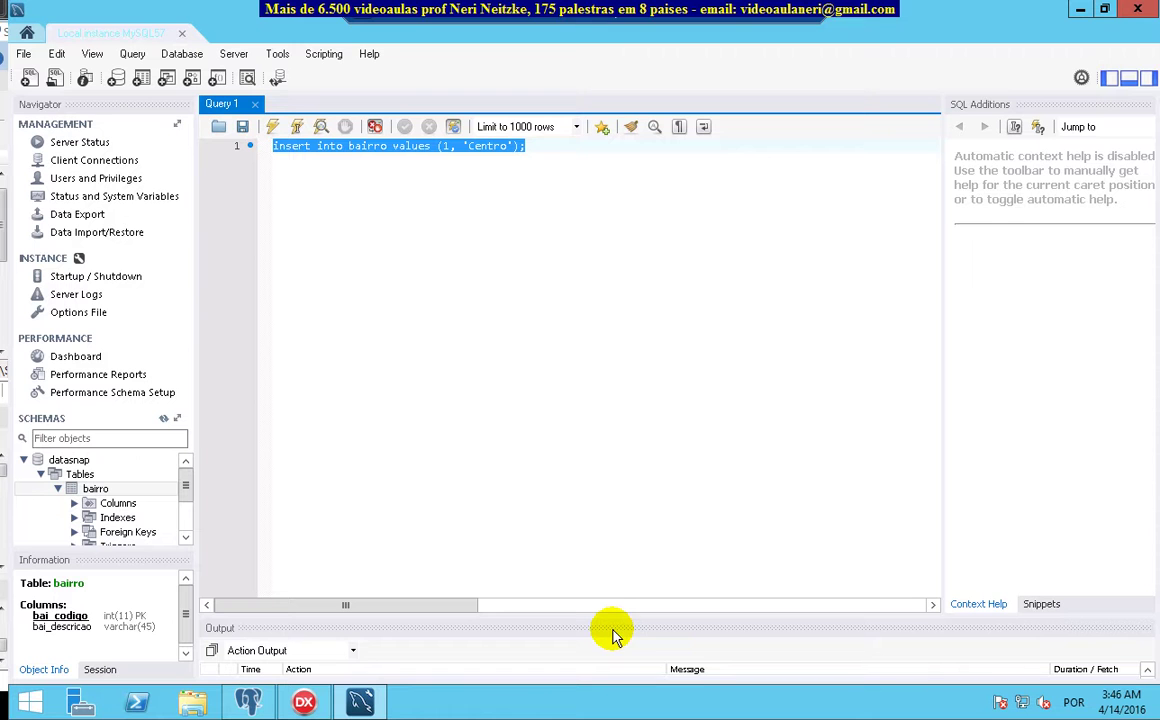
pyautogui.moveTo(604, 616); pyautogui.dragTo(572, 340)
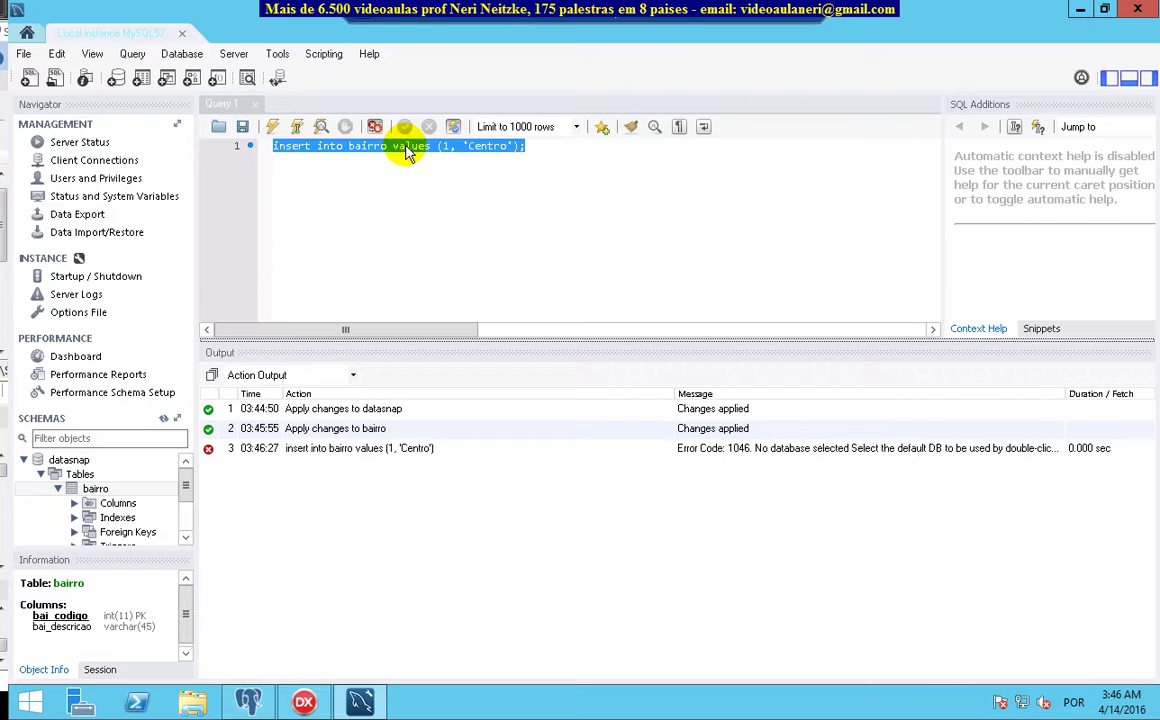
pyautogui.click(348, 146)
pyautogui.write('datasnap.')
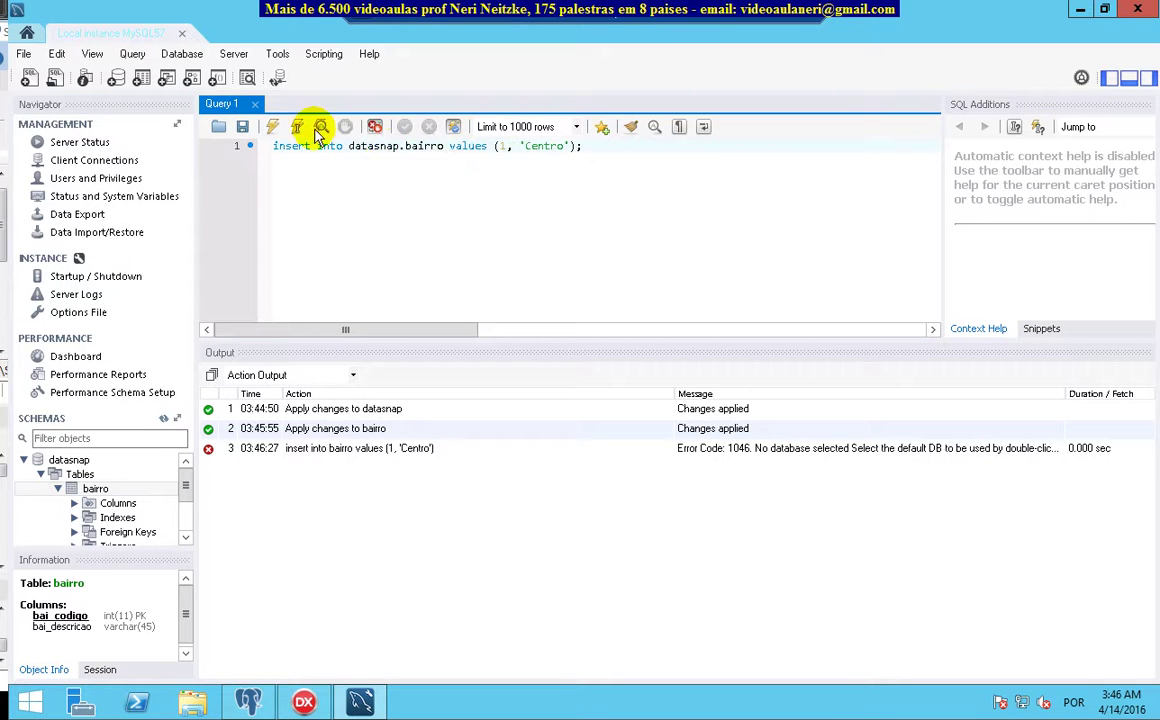
pyautogui.click(273, 127)
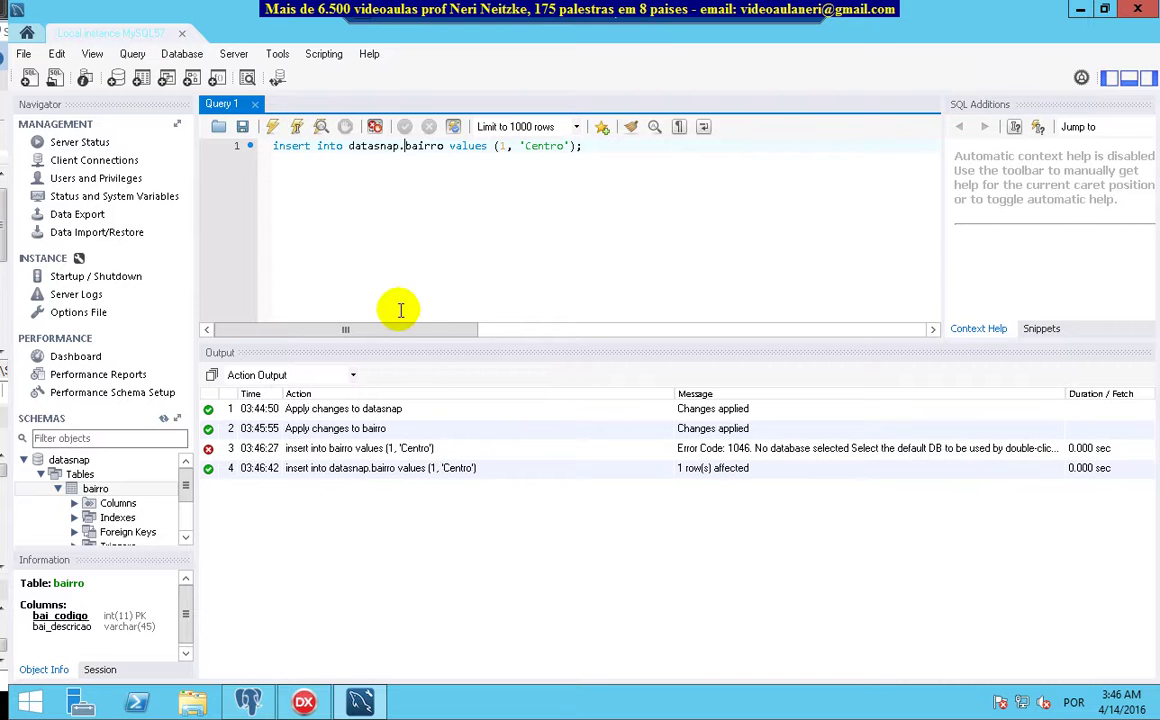
# Insert row (2, 'Nerizon') into datasnap.bairro and begin replacing the query with a SELECT
pyautogui.click(501, 146)
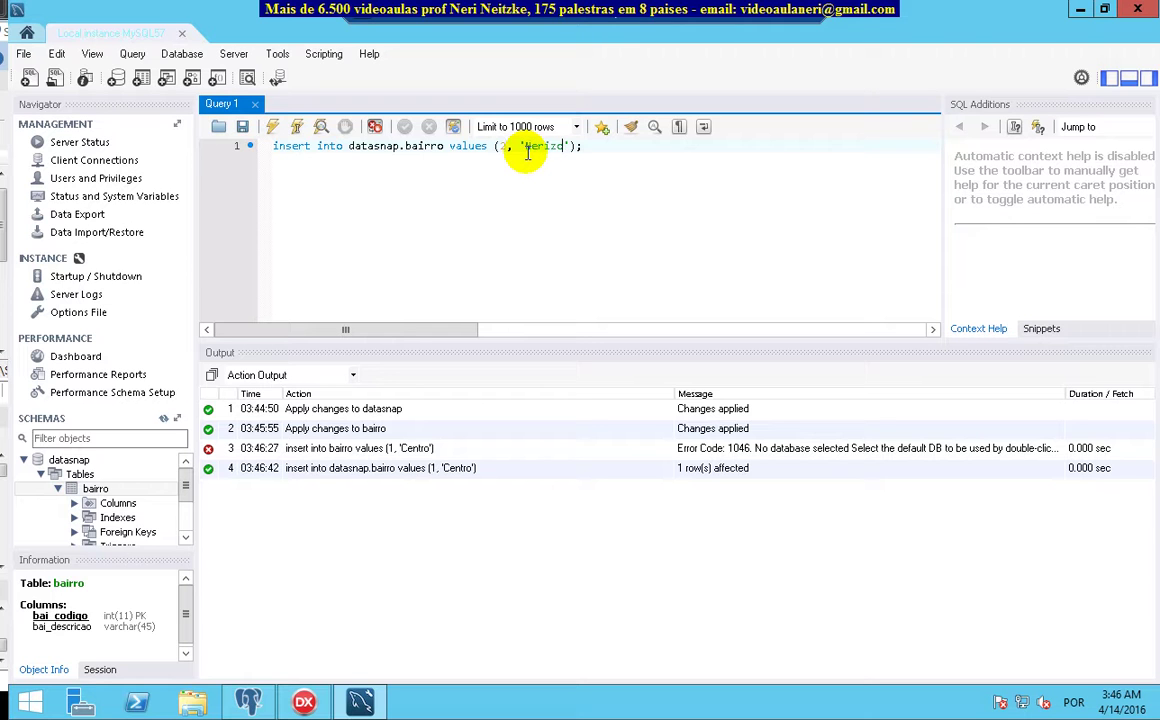
pyautogui.click(274, 130)
pyautogui.click(766, 488)
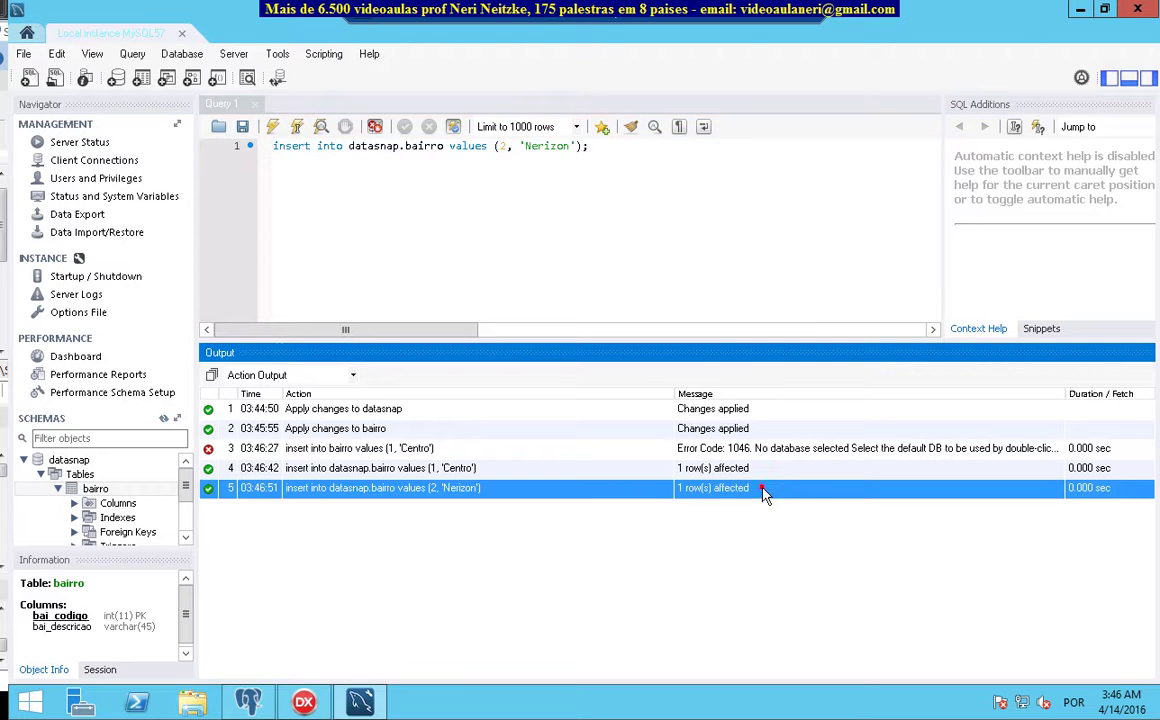
pyautogui.click(681, 148)
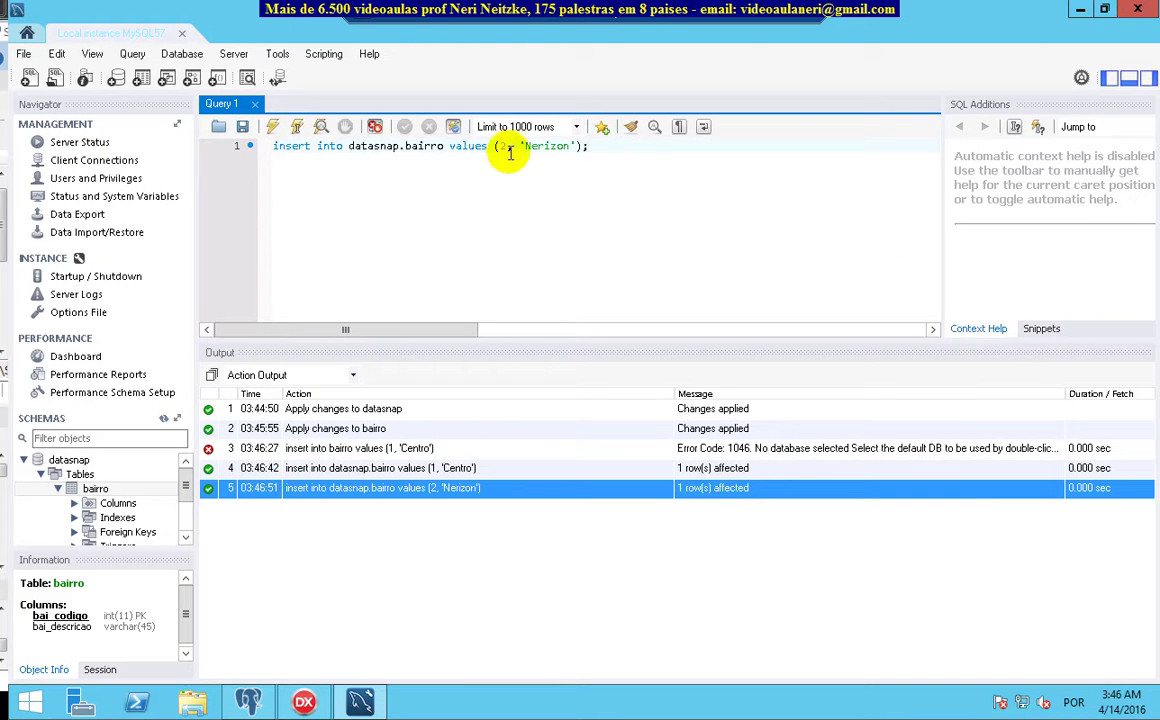
pyautogui.click(624, 147)
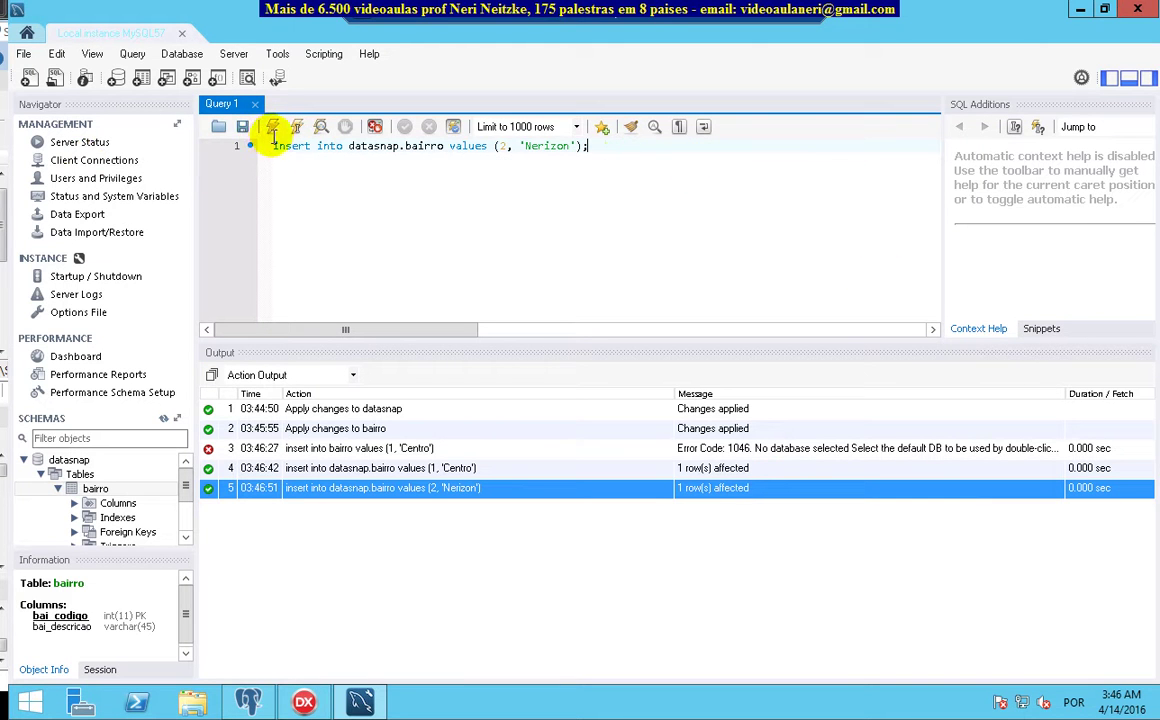
pyautogui.hotkey('ctrl', 'a')
pyautogui.write('se')
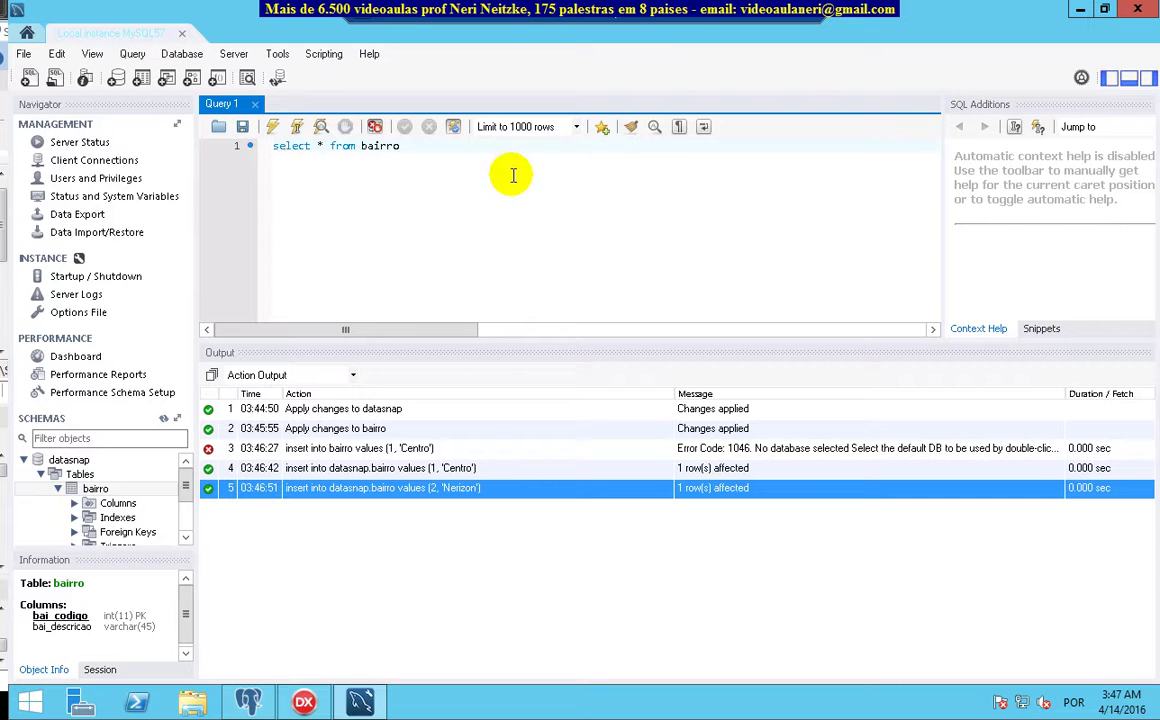
# Run select * from datasnap.bairro to show rows 1 Centro and 2 Nerizon, then minimize Workbench
pyautogui.click(272, 127)
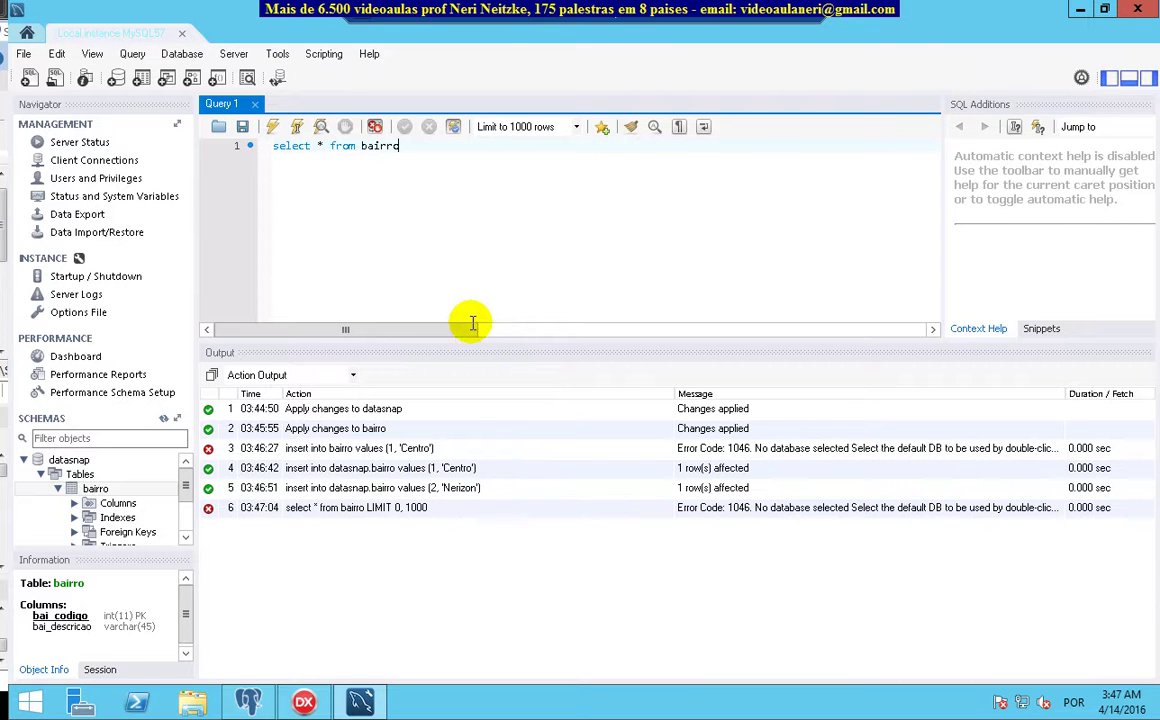
pyautogui.click(359, 148)
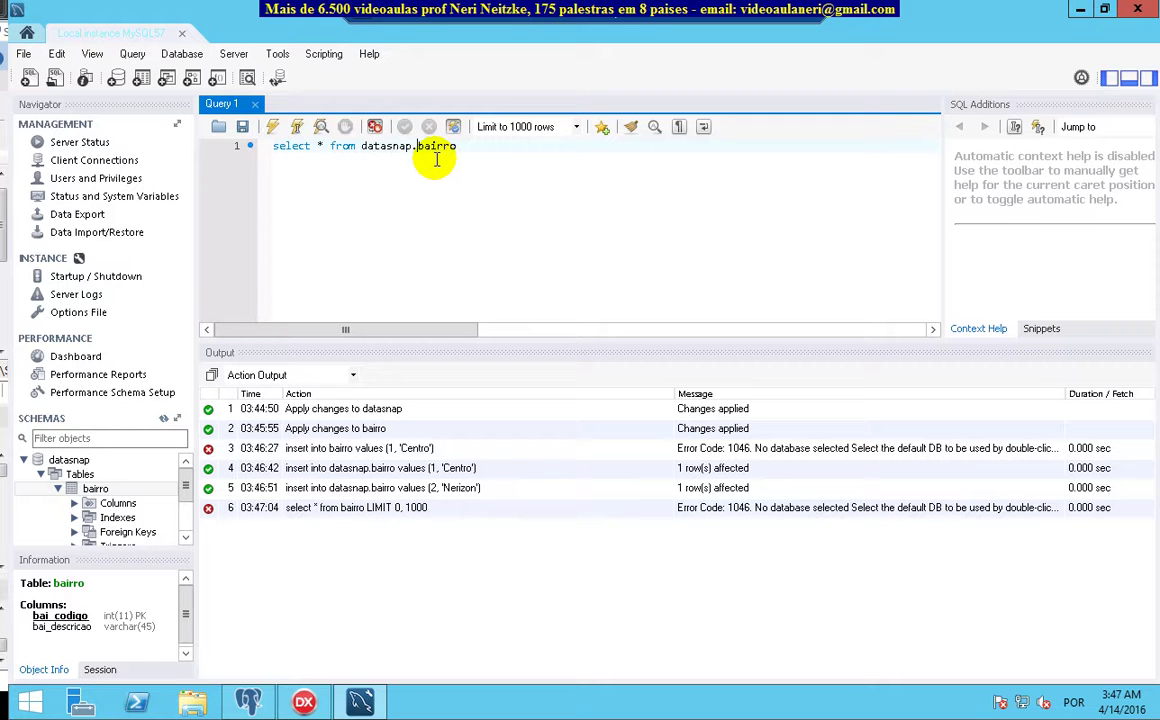
pyautogui.click(274, 130)
pyautogui.moveTo(557, 341); pyautogui.dragTo(554, 440)
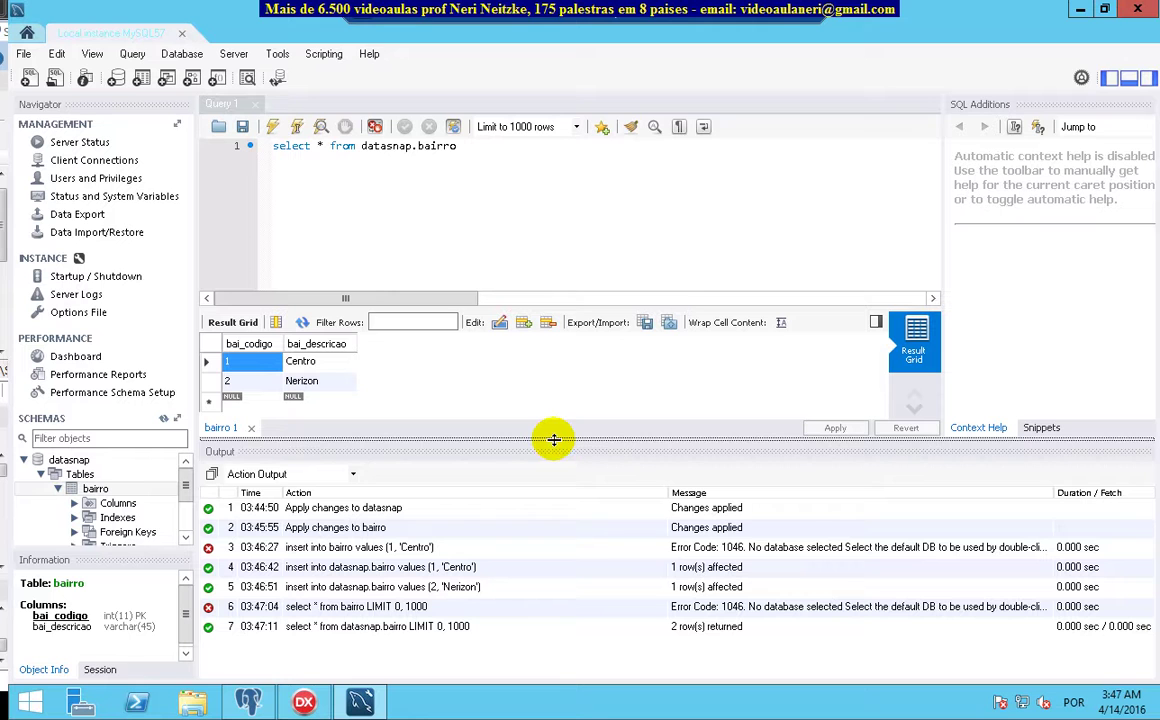
pyautogui.click(1082, 9)
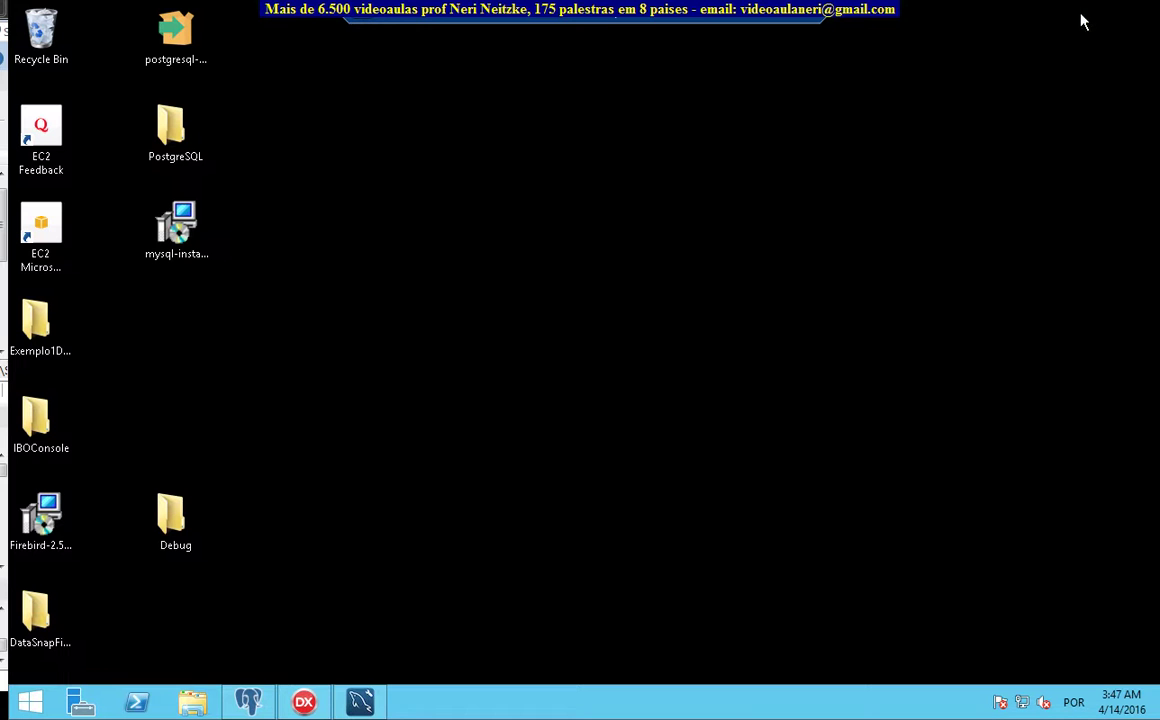
# Restore Workbench as a smaller window at the upper right and briefly view the Debug folder
pyautogui.click(362, 703)
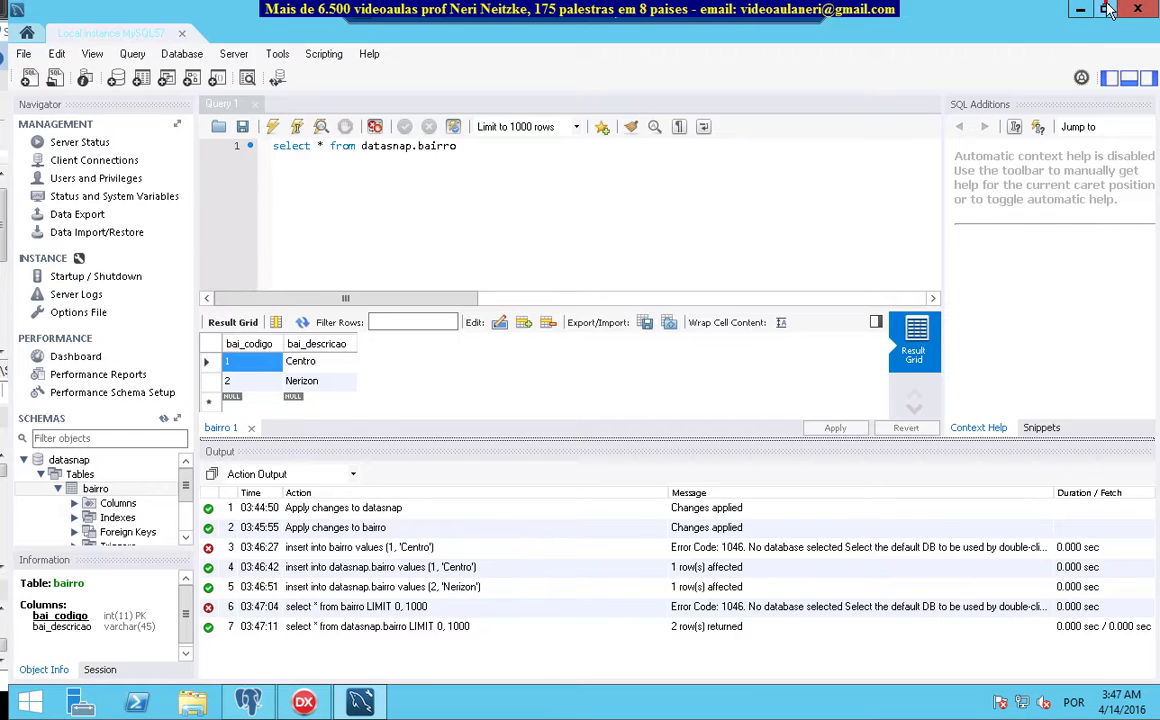
pyautogui.click(1106, 9)
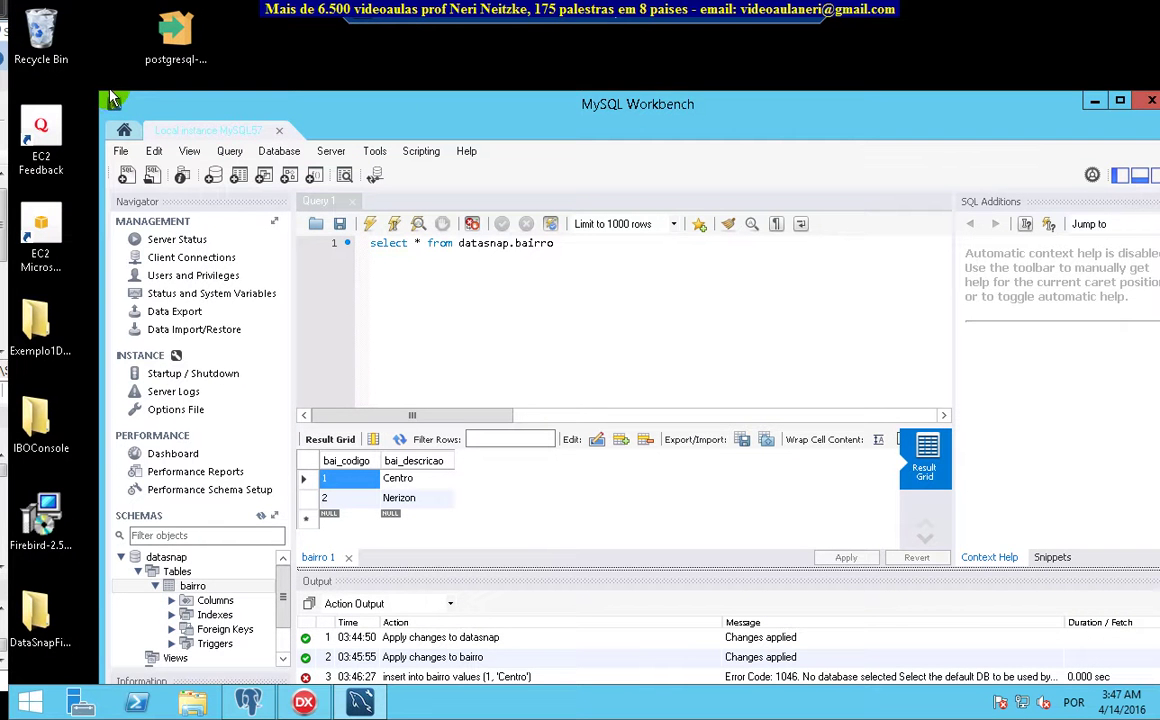
pyautogui.moveTo(97, 90); pyautogui.dragTo(297, 259)
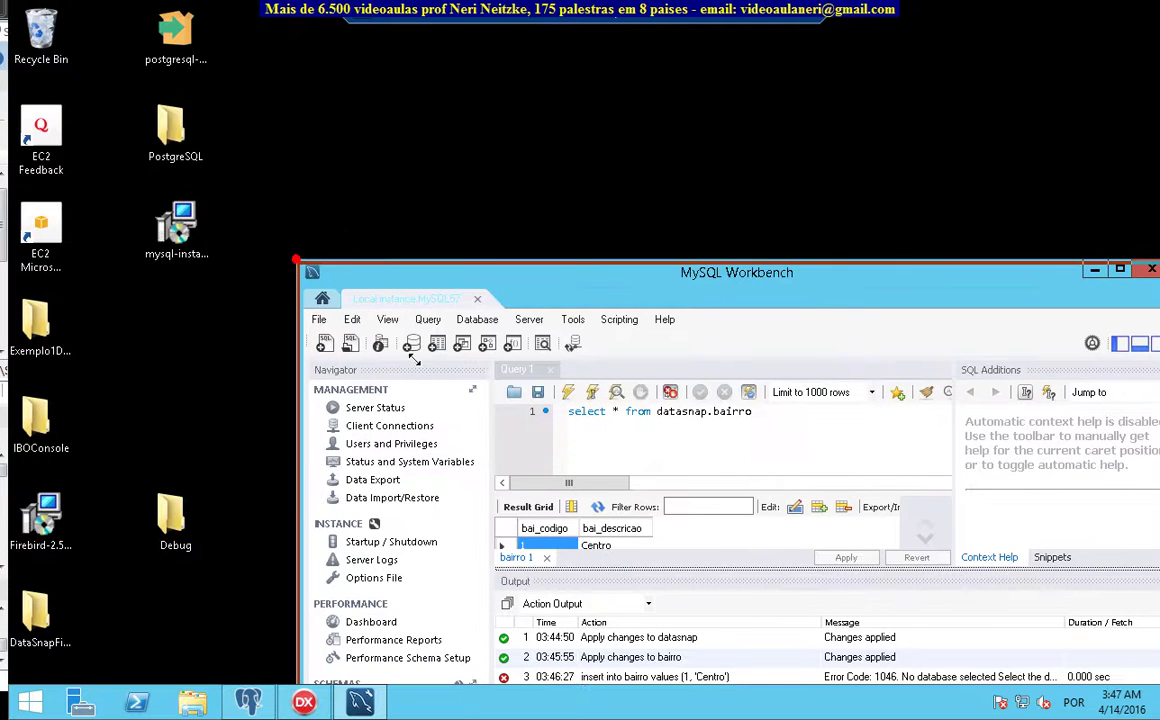
pyautogui.moveTo(704, 275); pyautogui.dragTo(975, 60)
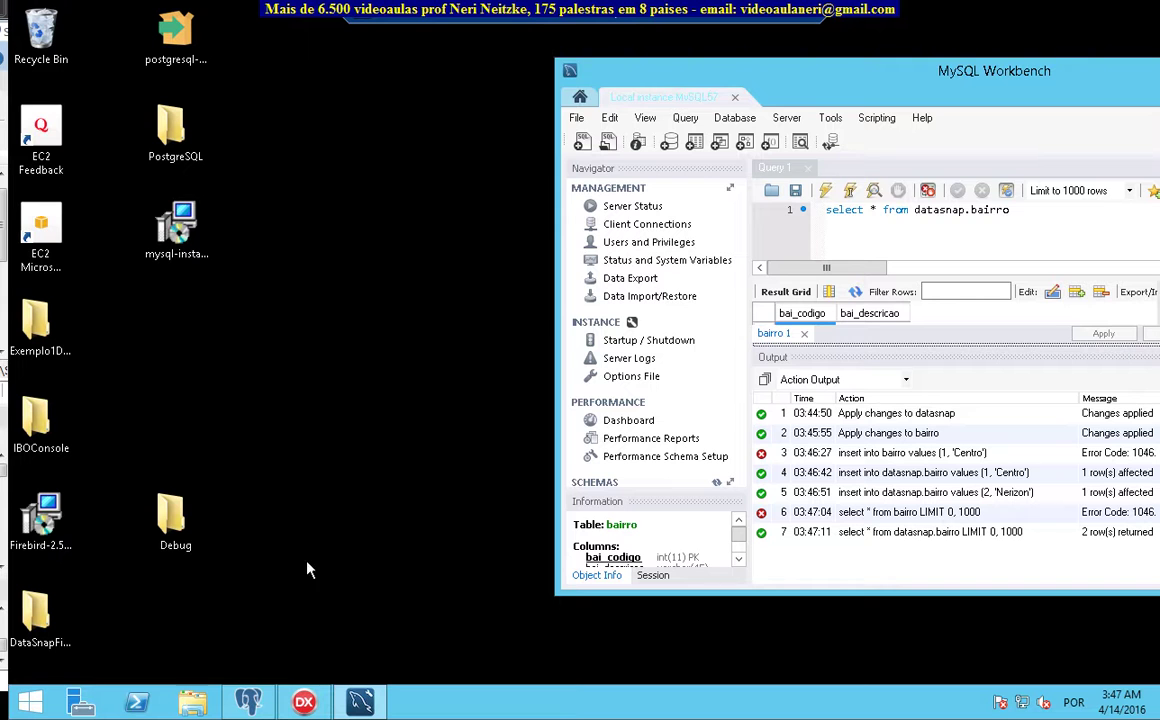
pyautogui.click(176, 518)
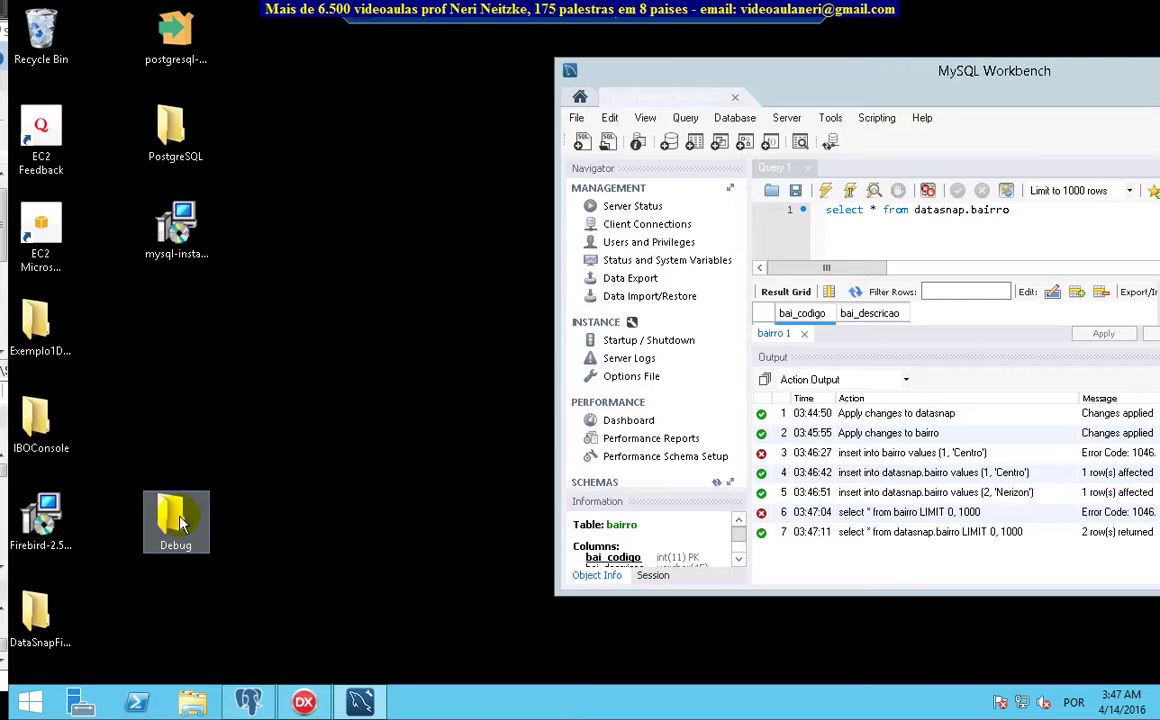
pyautogui.doubleClick(178, 520)
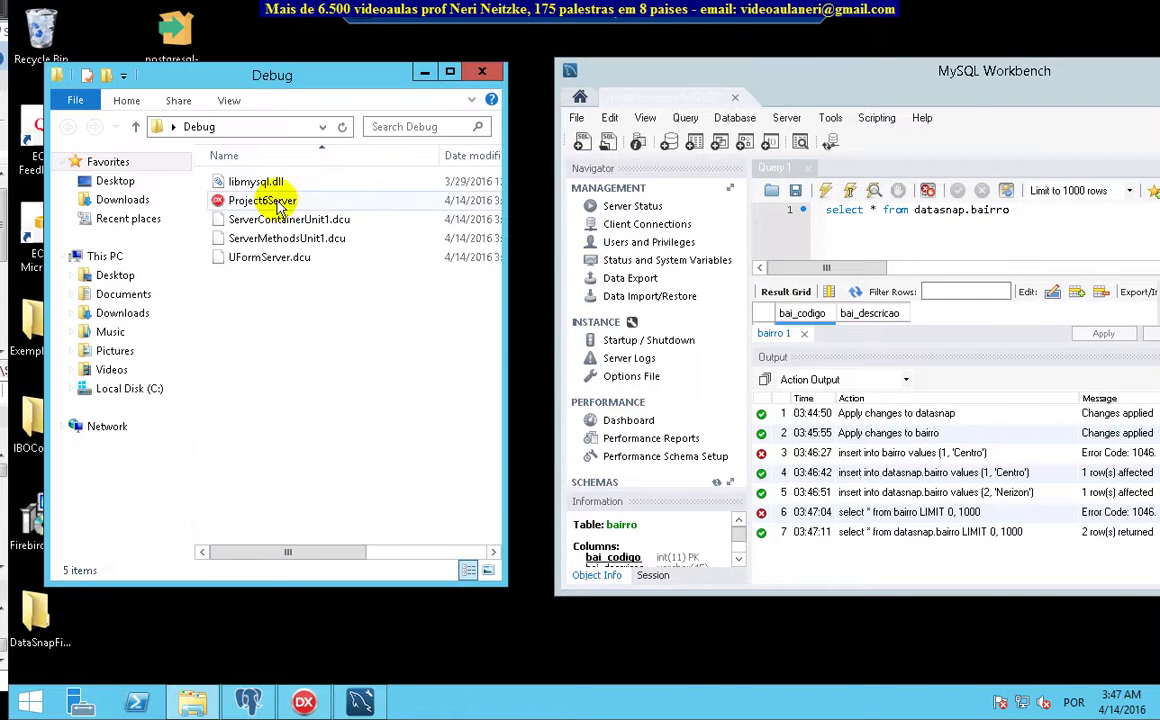
pyautogui.click(481, 71)
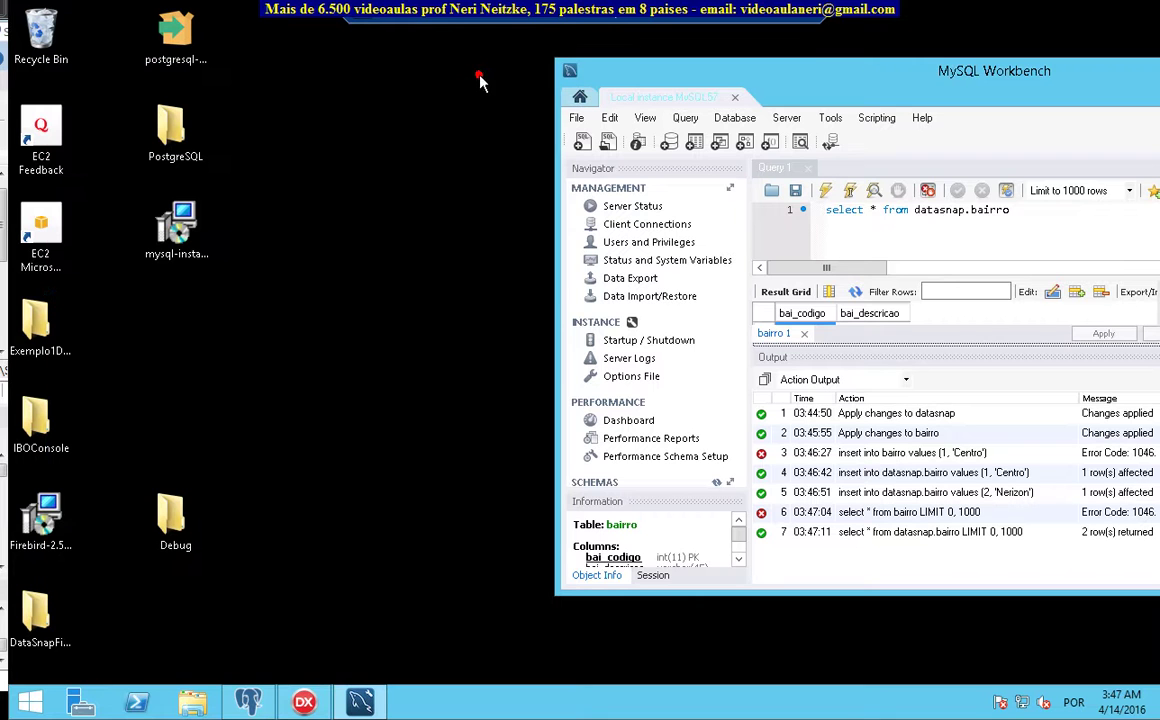
# Rename the desktop Debug folder to MySQL and open it
pyautogui.click(160, 525)
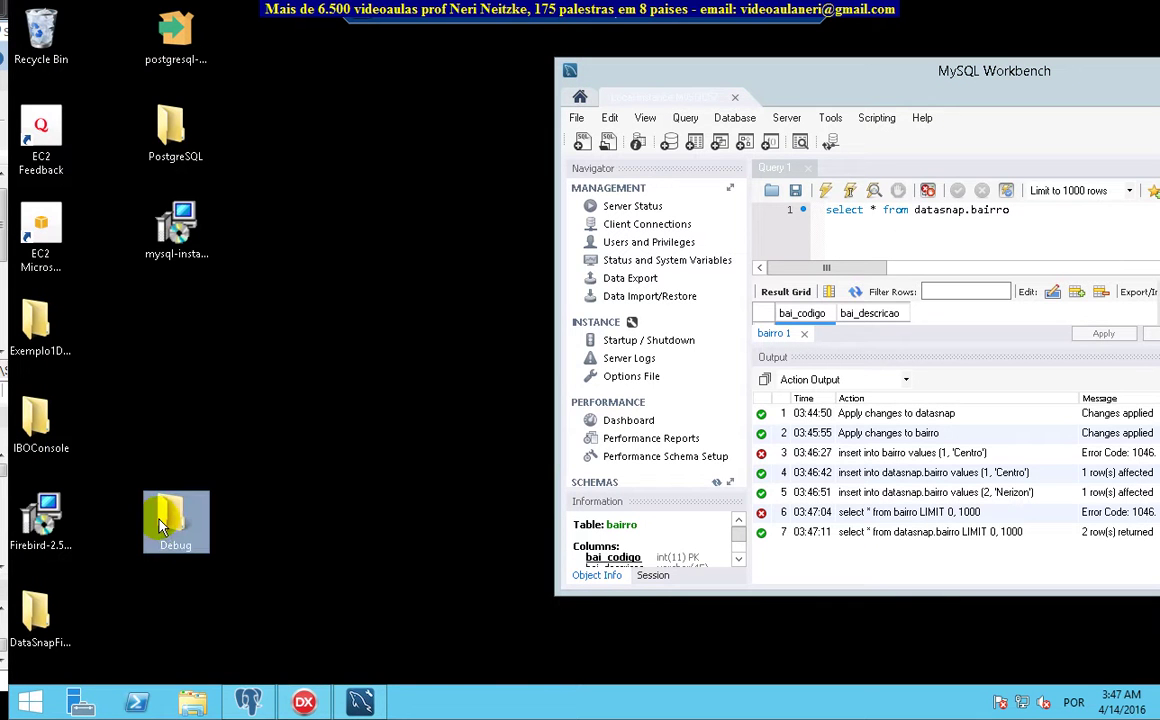
pyautogui.press('F2')
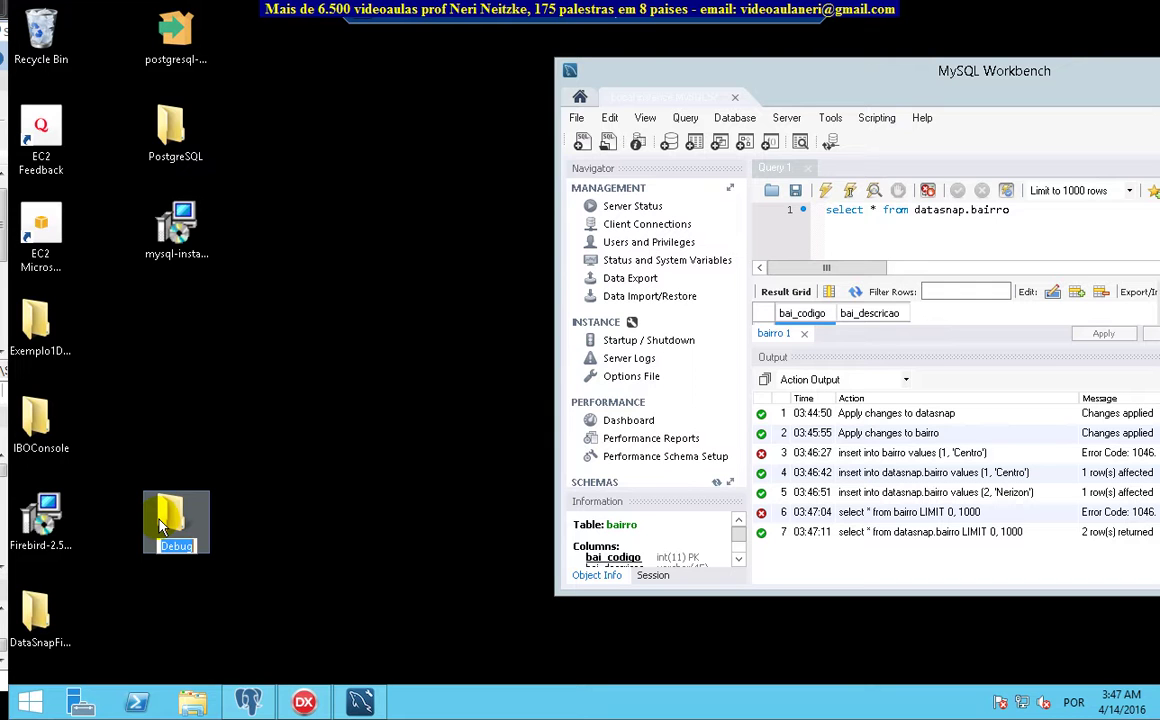
pyautogui.write('MySQL')
pyautogui.press('Return')
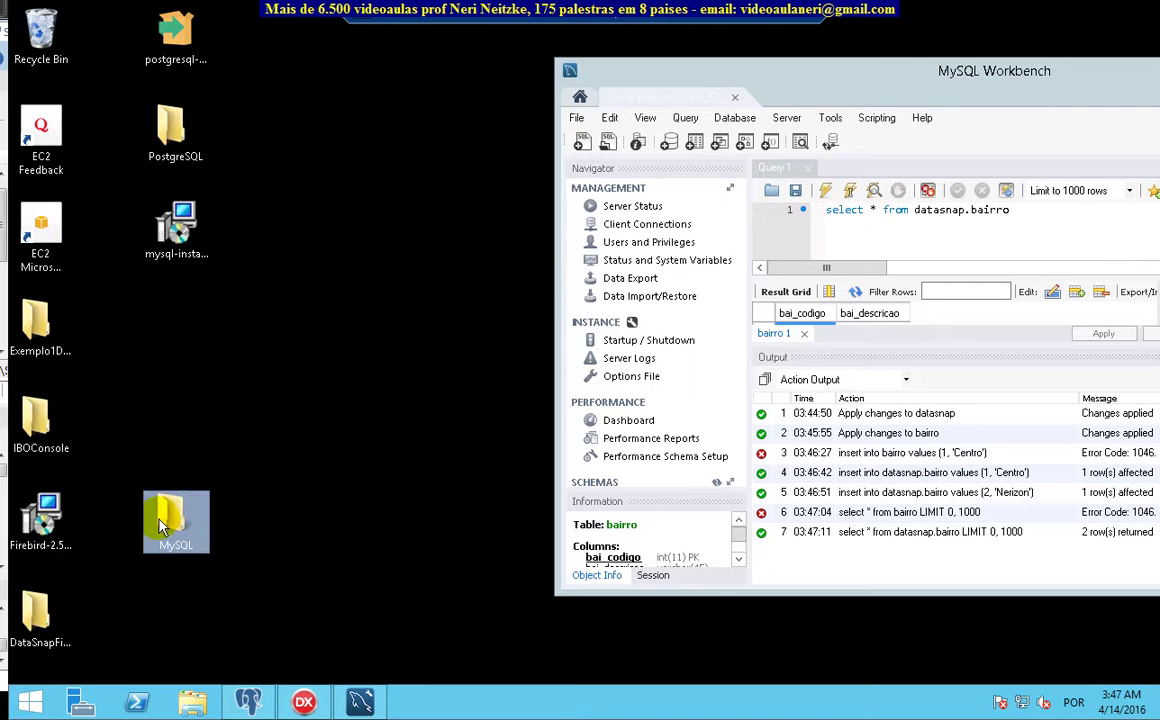
pyautogui.click(303, 438)
pyautogui.click(176, 515)
pyautogui.doubleClick(185, 513)
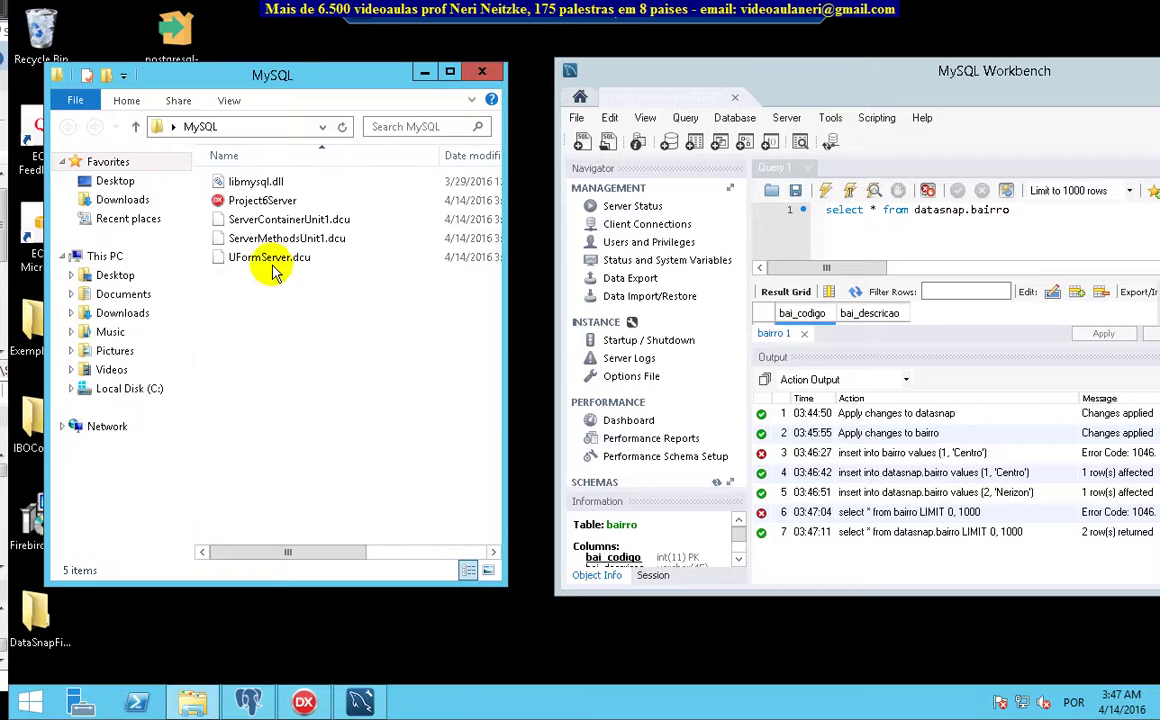
# Copy libmysql.dll and navigate to C:\Windows\System32
pyautogui.rightClick(277, 183)
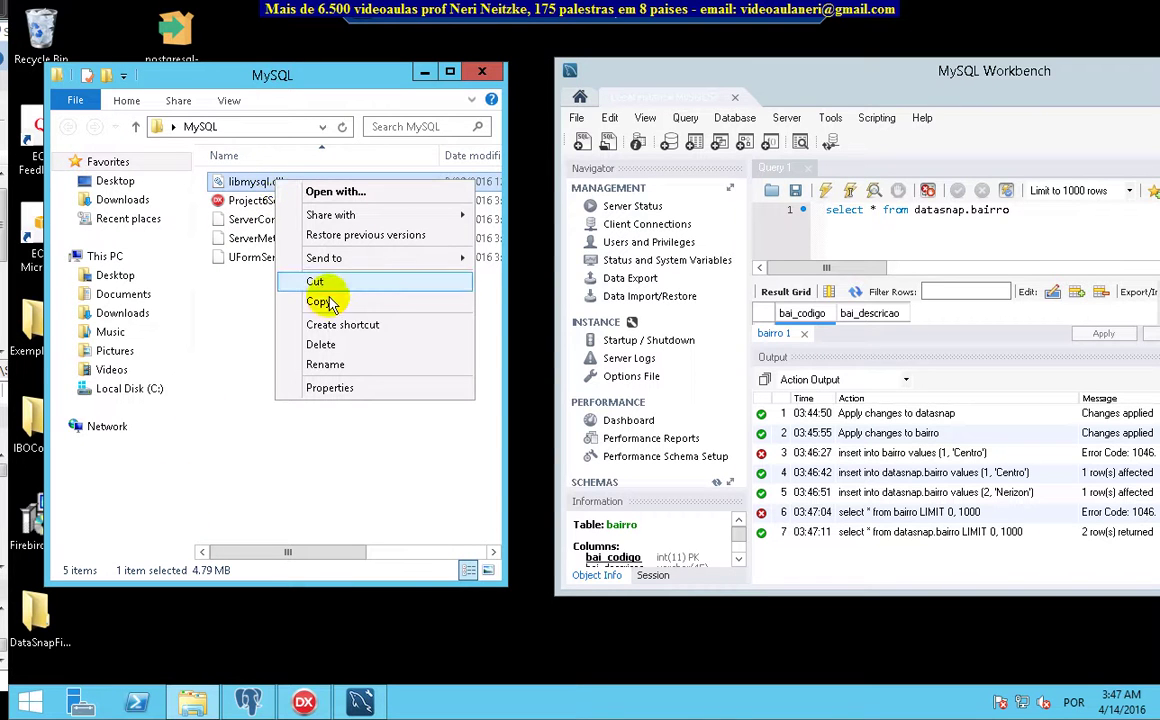
pyautogui.click(320, 303)
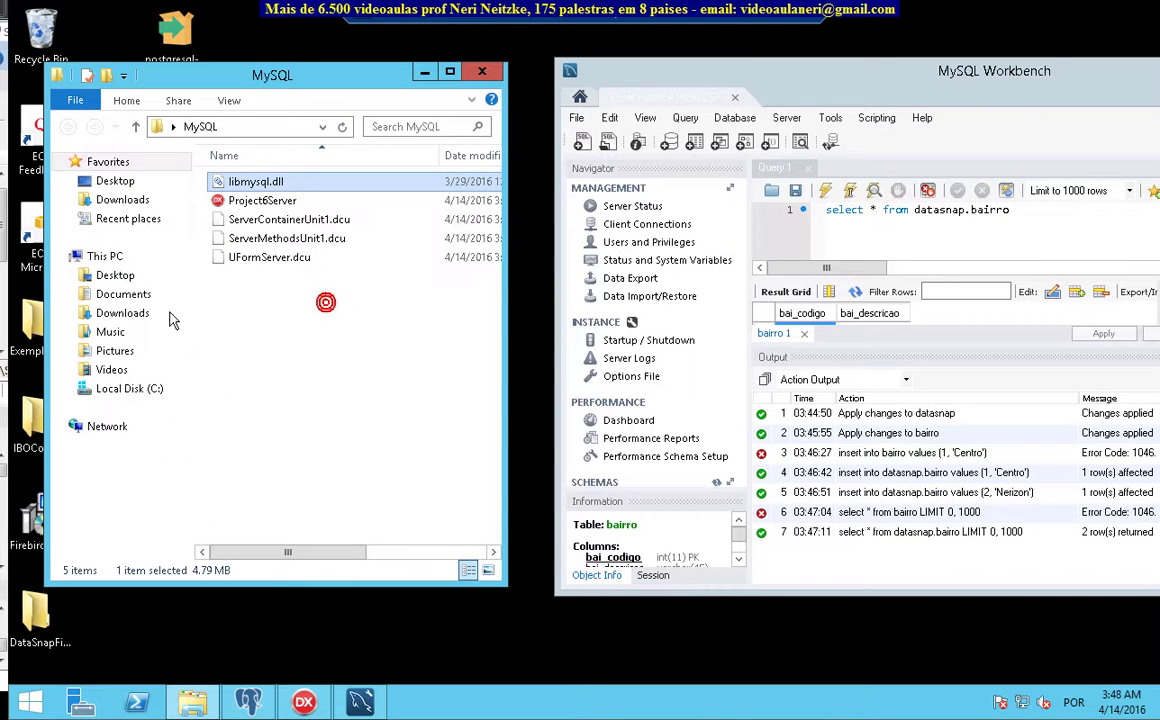
pyautogui.click(127, 387)
pyautogui.doubleClick(251, 258)
pyautogui.press('s')
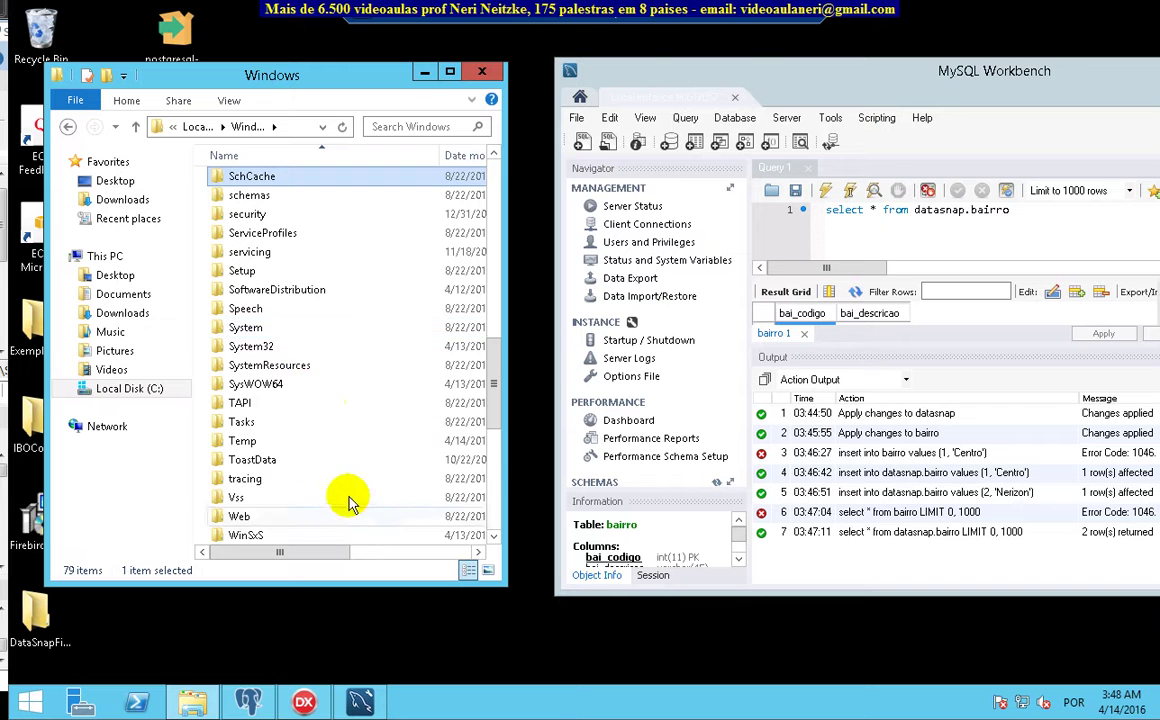
pyautogui.moveTo(493, 382); pyautogui.dragTo(494, 408)
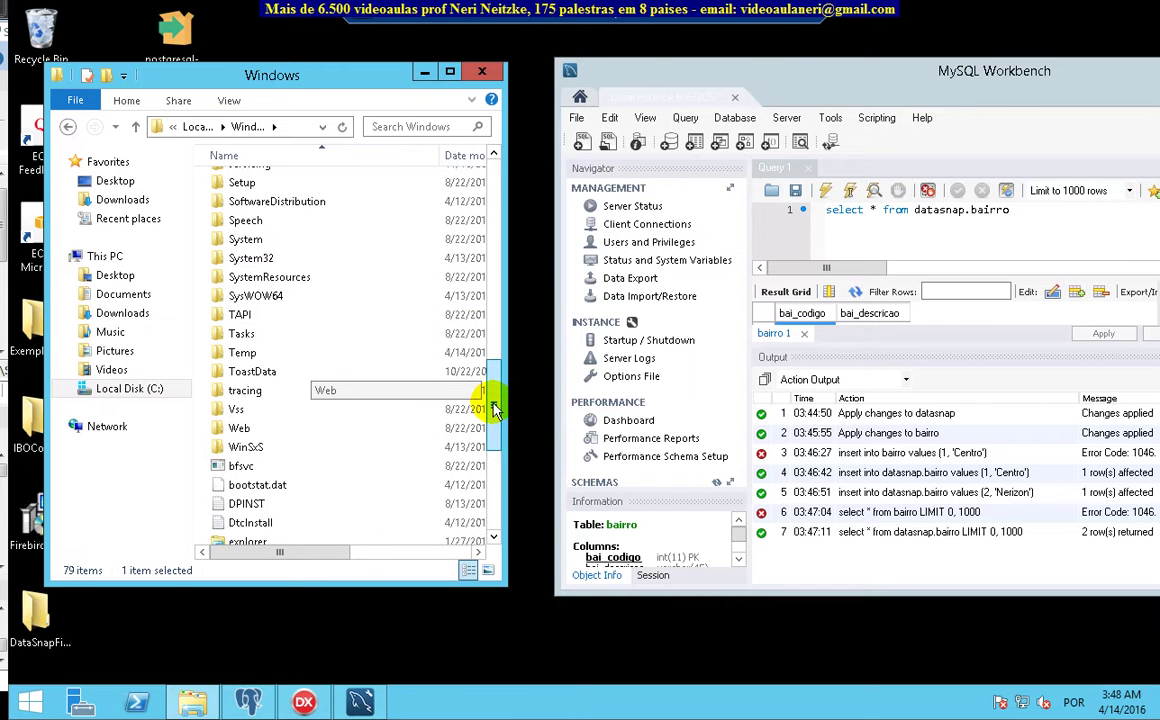
pyautogui.scroll(1, 492, 392)
pyautogui.doubleClick(256, 290)
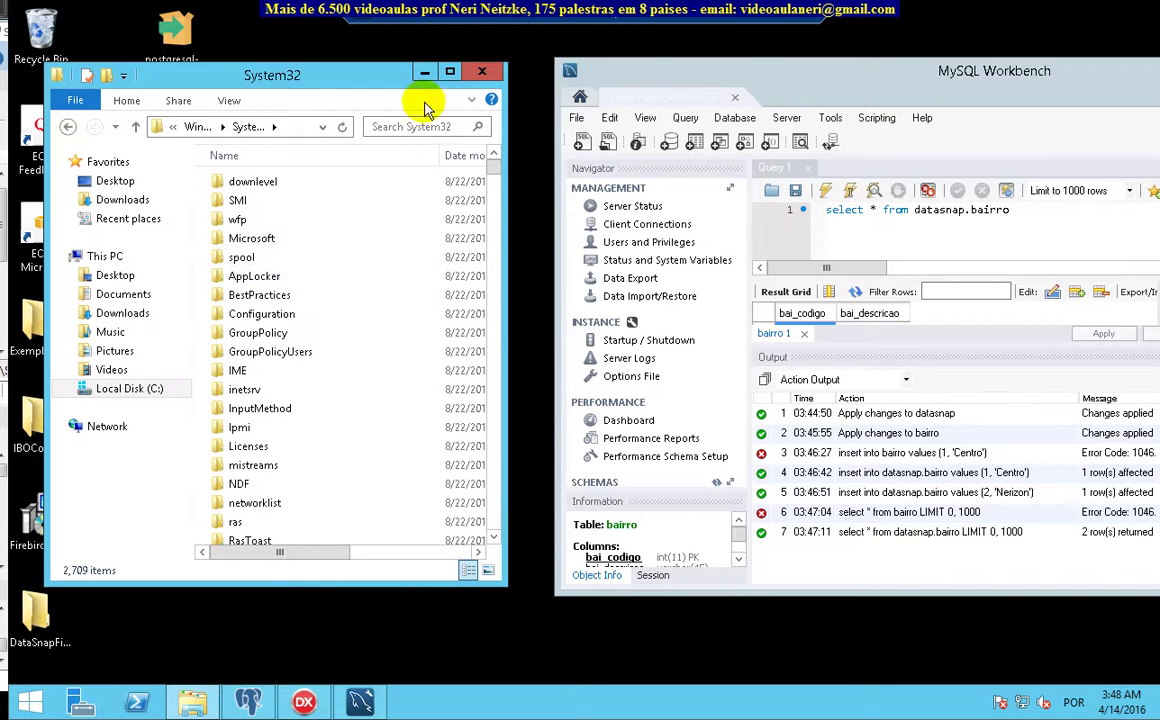
# Paste libmysql.dll into System32, close the window, and move the MySQL folder higher on the desktop
pyautogui.click(450, 71)
pyautogui.rightClick(696, 464)
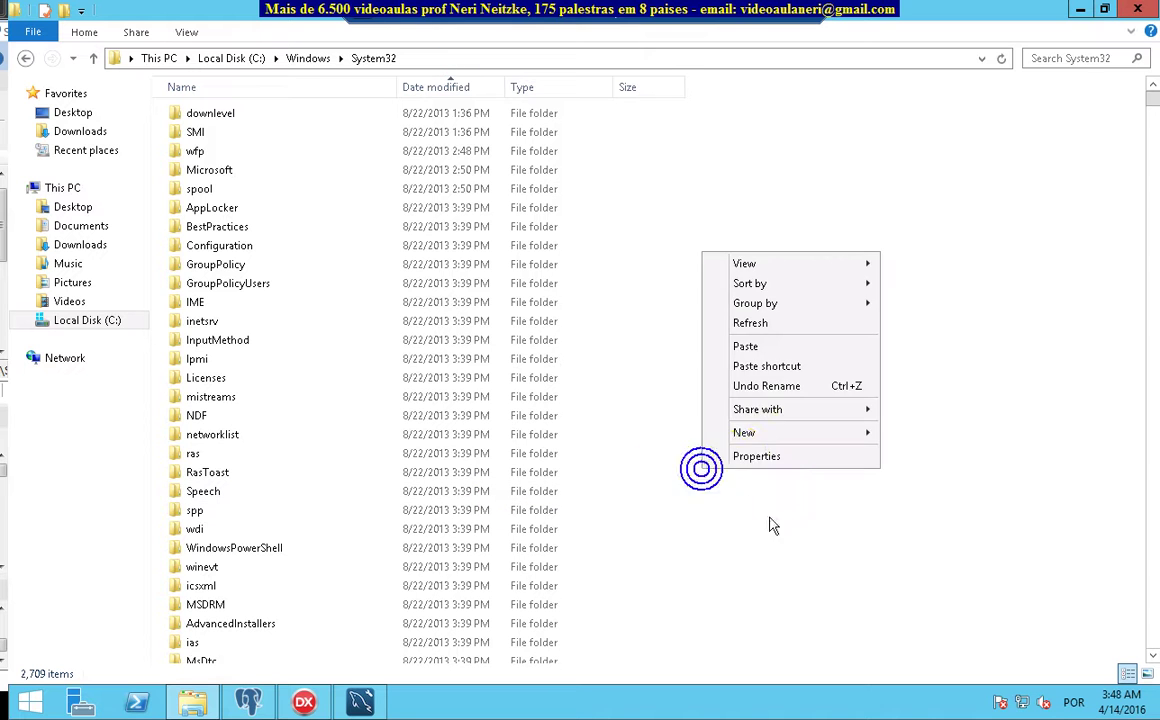
pyautogui.click(764, 346)
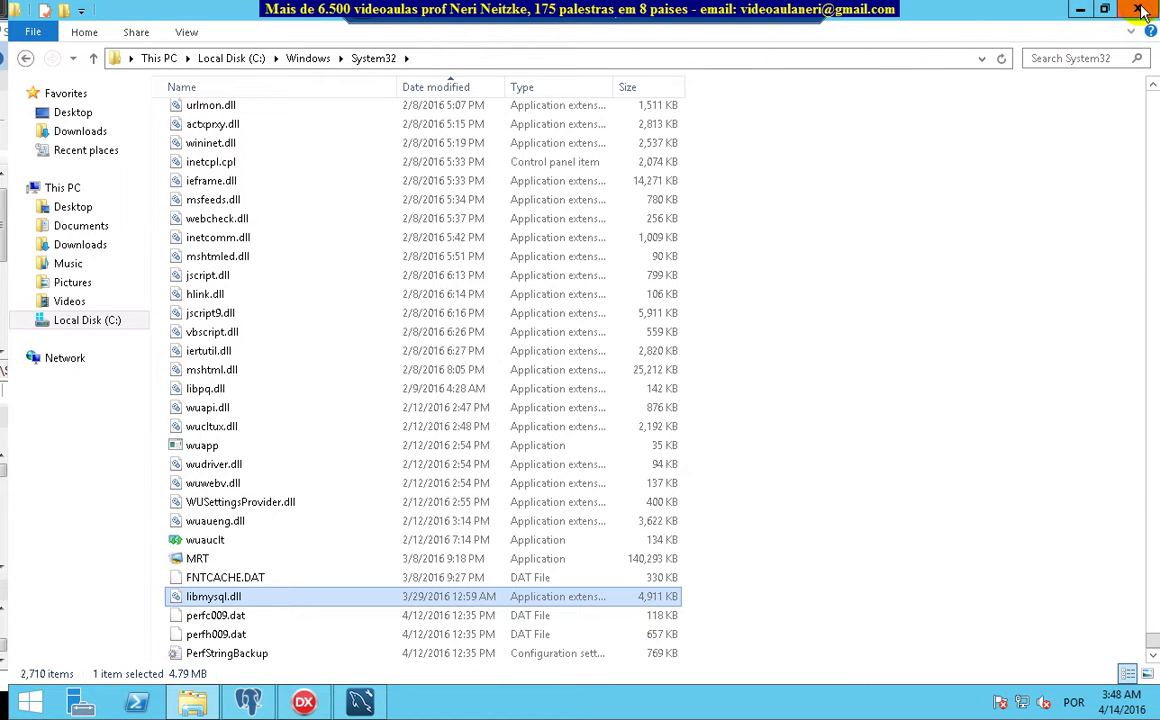
pyautogui.click(1080, 9)
pyautogui.moveTo(170, 520); pyautogui.dragTo(173, 295)
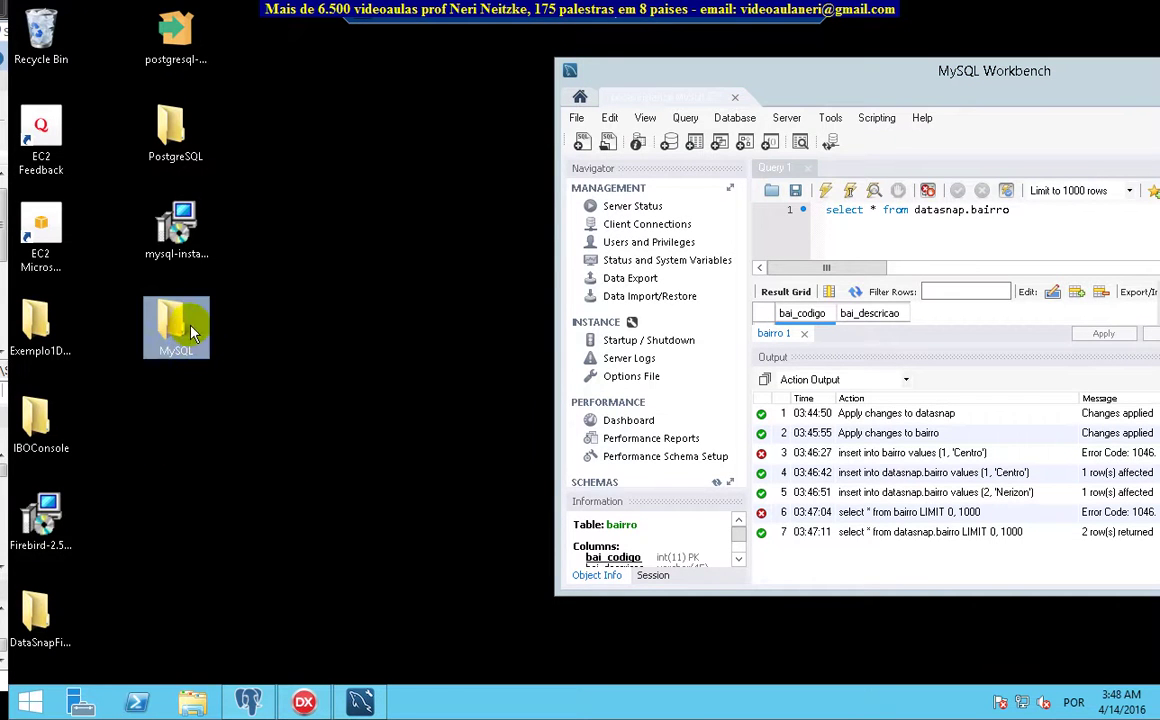
# Launch Project6Server from the MySQL folder, dismiss the crash notice, and close the PostgreSQL server window
pyautogui.doubleClick(173, 295)
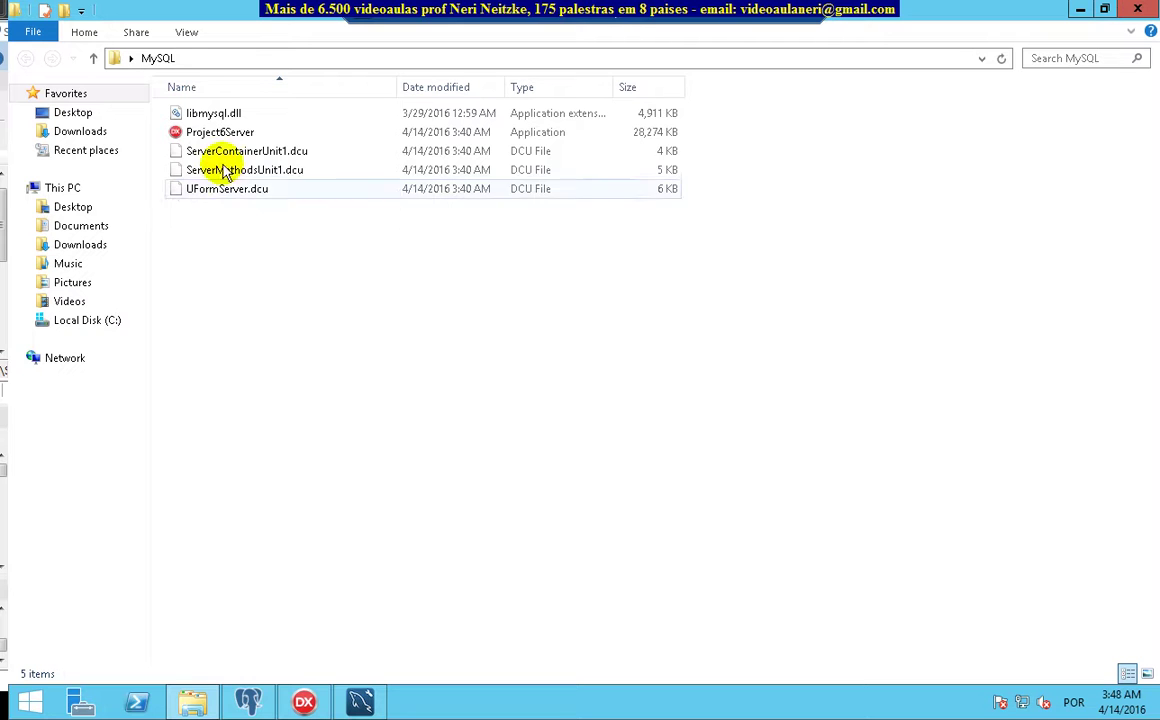
pyautogui.click(220, 132)
pyautogui.doubleClick(220, 132)
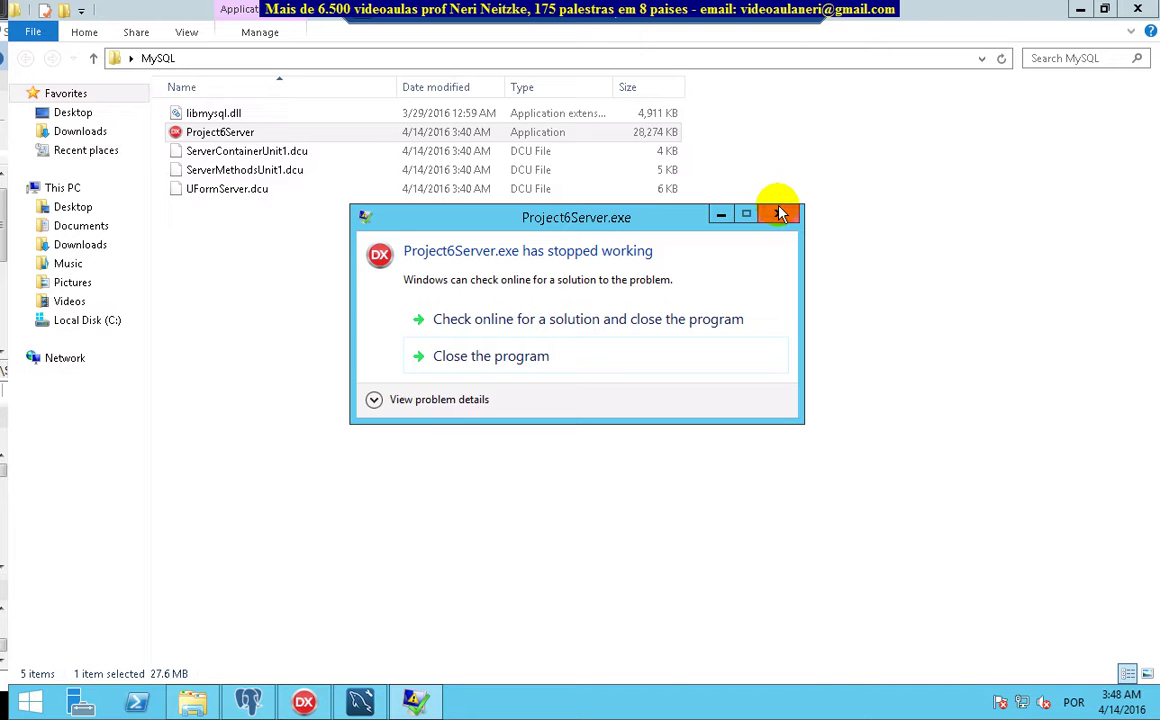
pyautogui.click(781, 213)
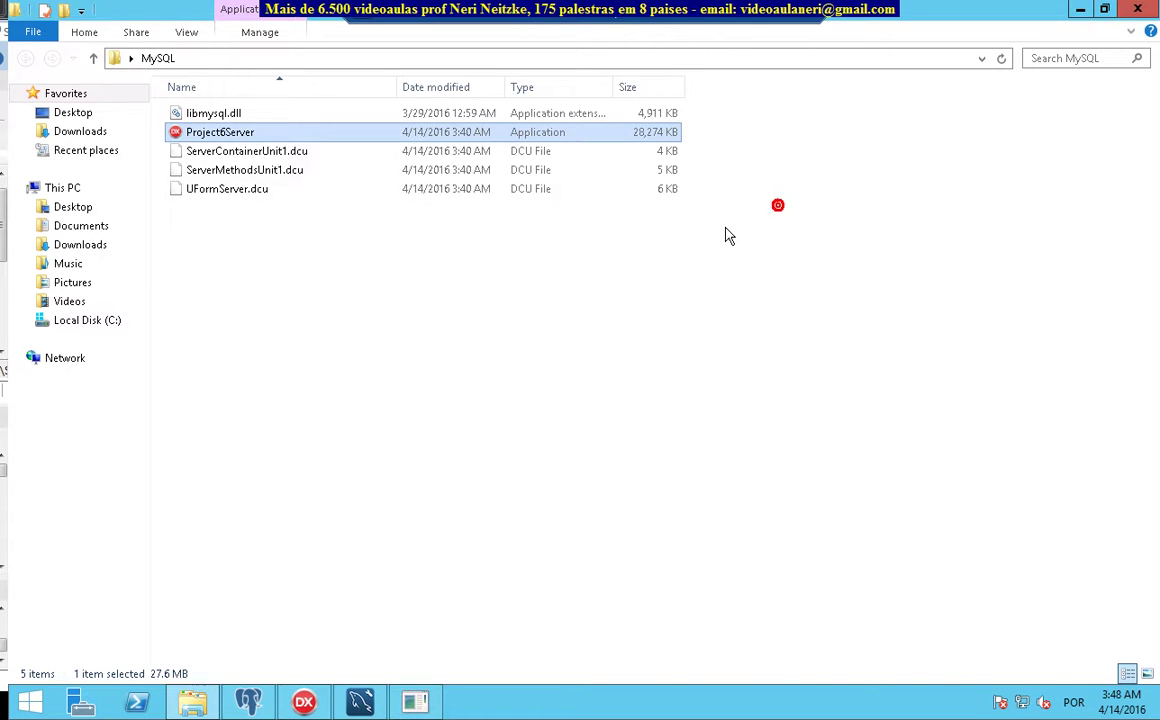
pyautogui.click(302, 703)
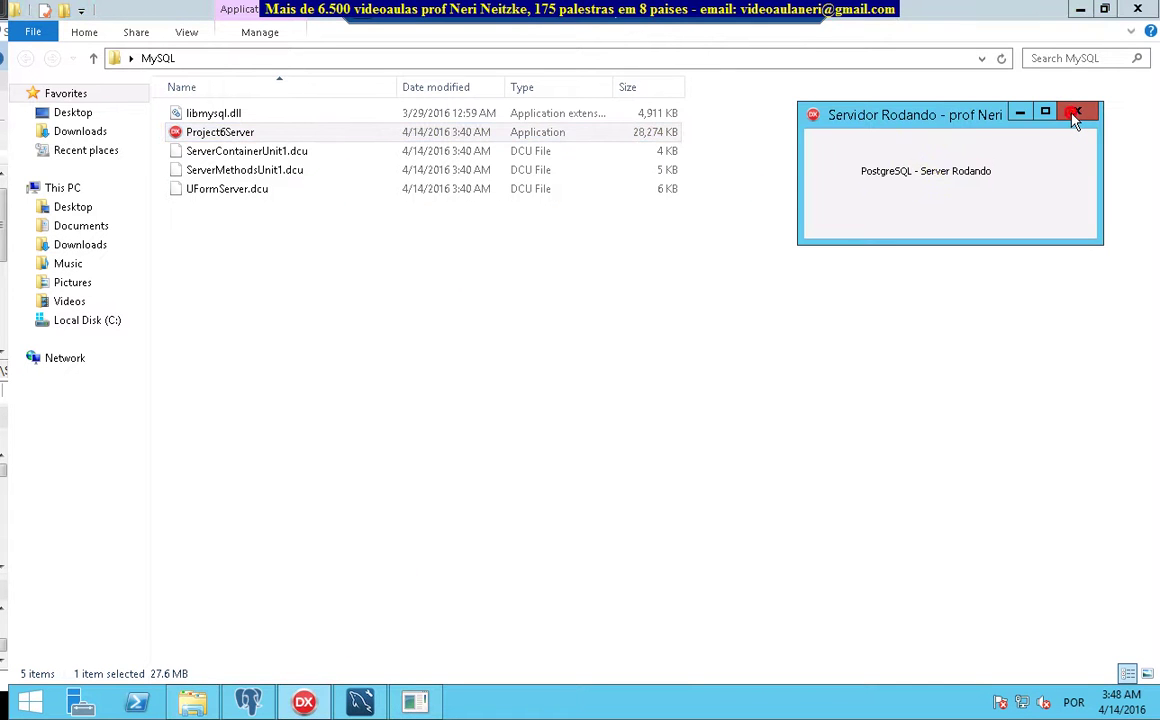
pyautogui.click(1075, 112)
pyautogui.click(562, 324)
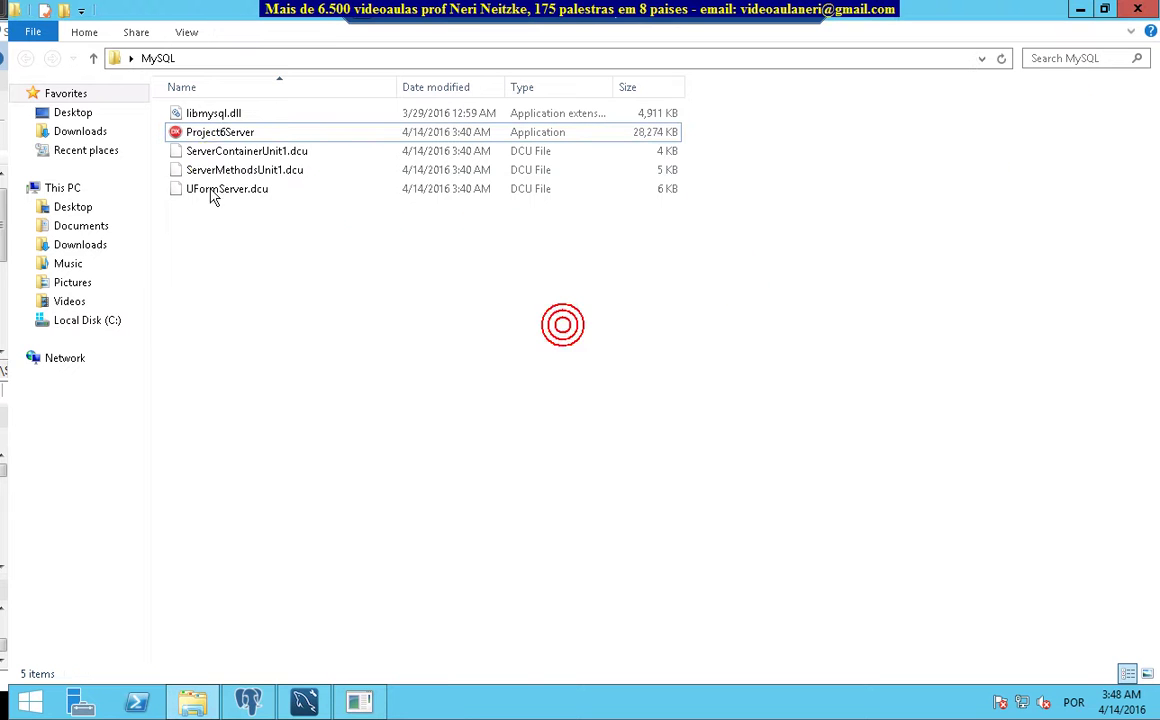
# Relaunch Project6Server and arrange its Form Server MySQL window and the folder window
pyautogui.doubleClick(237, 140)
pyautogui.moveTo(261, 71); pyautogui.dragTo(745, 343)
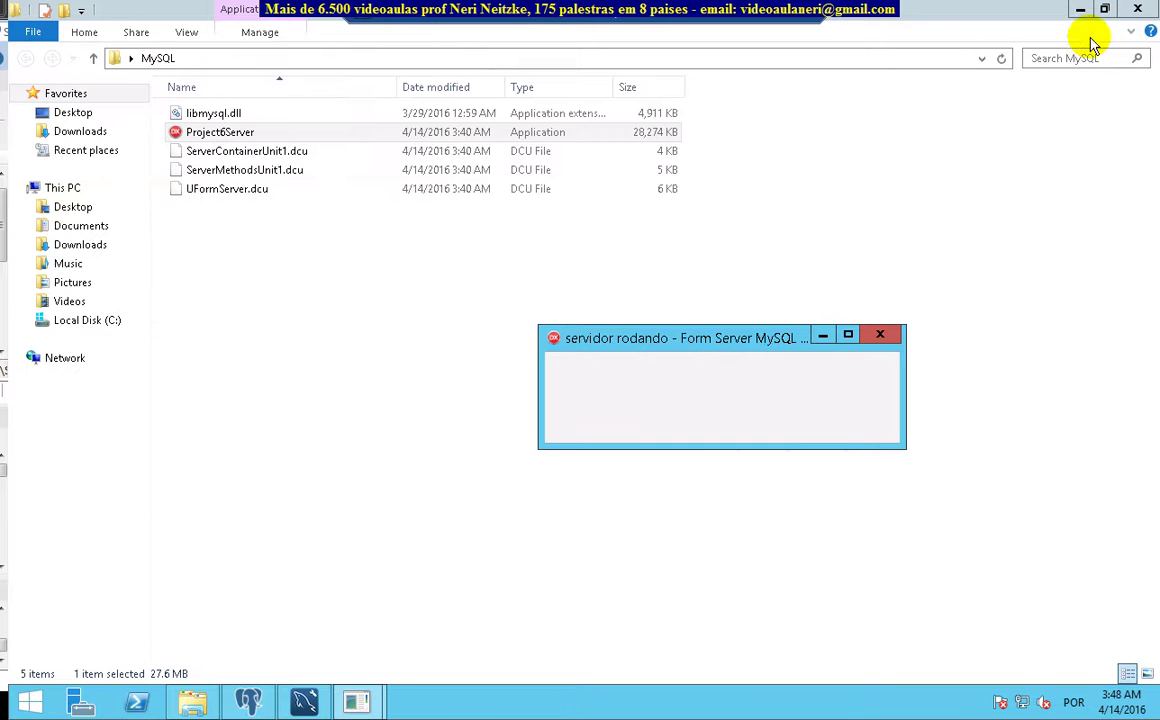
pyautogui.click(1113, 14)
pyautogui.click(1113, 14)
pyautogui.moveTo(720, 352); pyautogui.dragTo(748, 290)
pyautogui.click(790, 297)
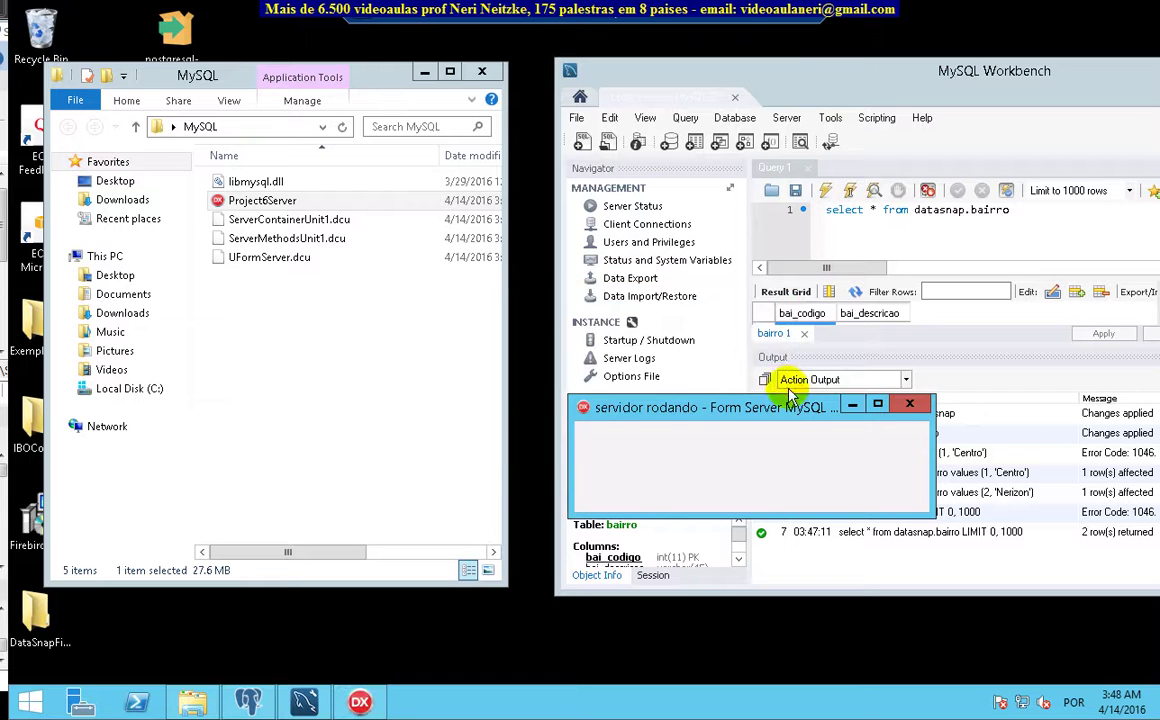
pyautogui.moveTo(803, 410); pyautogui.dragTo(865, 288)
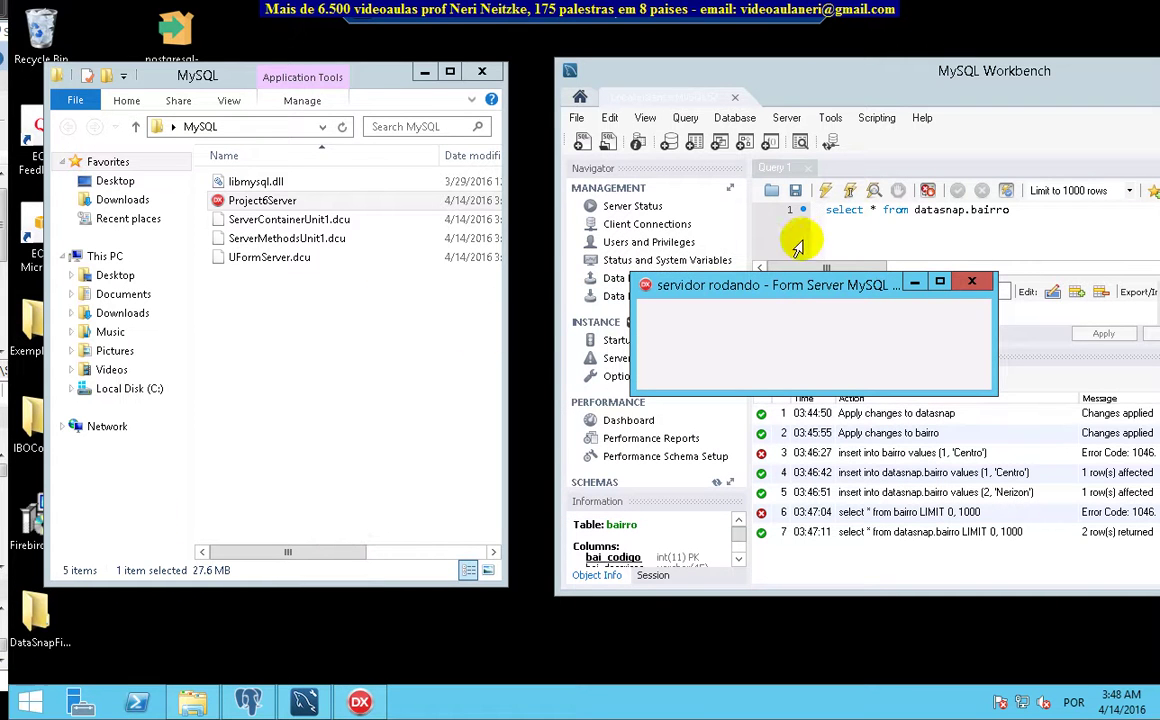
pyautogui.moveTo(852, 288); pyautogui.dragTo(886, 354)
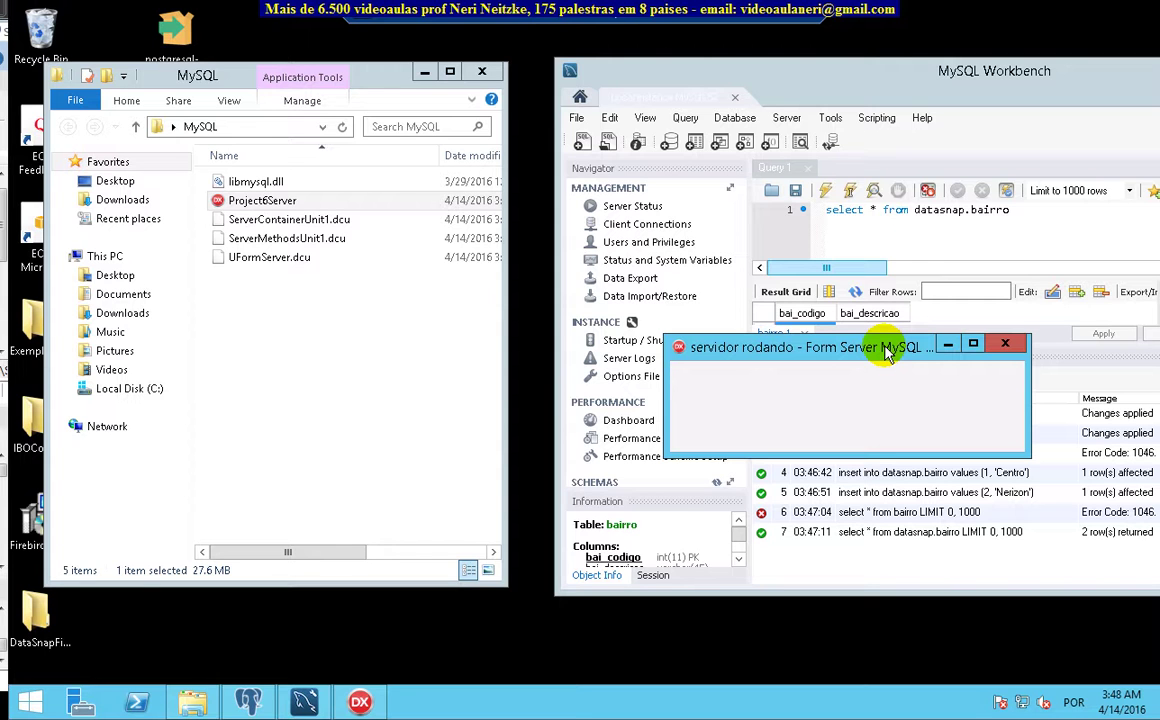
pyautogui.moveTo(886, 354); pyautogui.dragTo(516, 348)
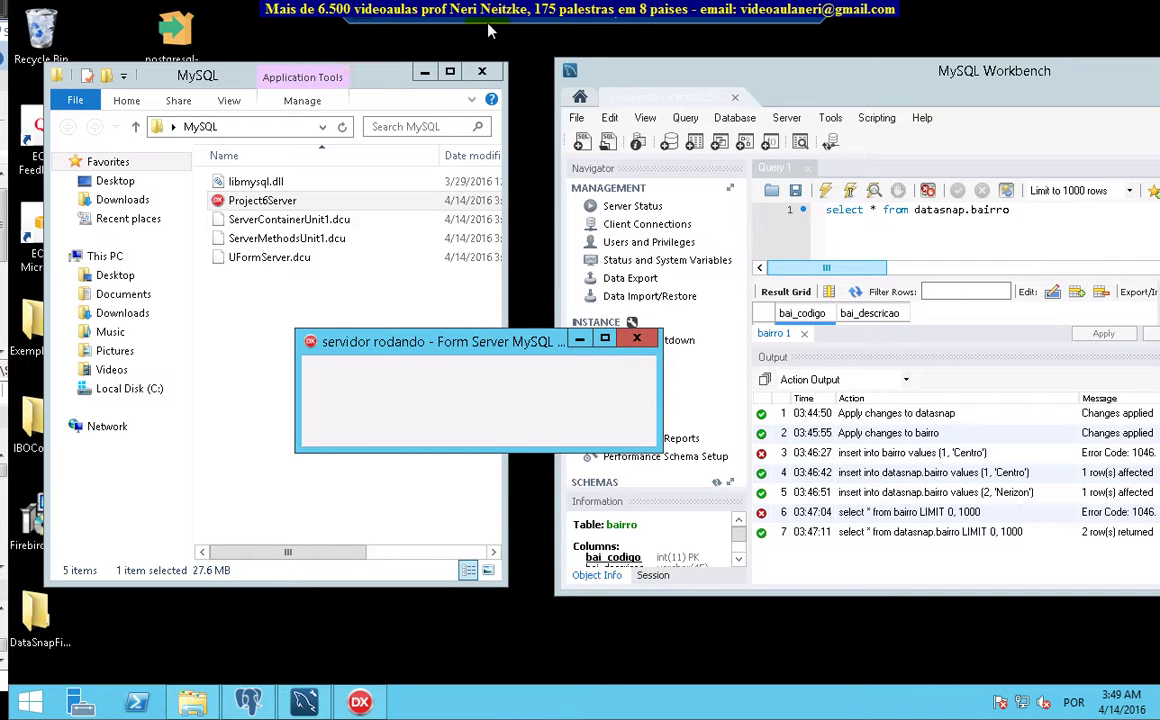
pyautogui.click(789, 16)
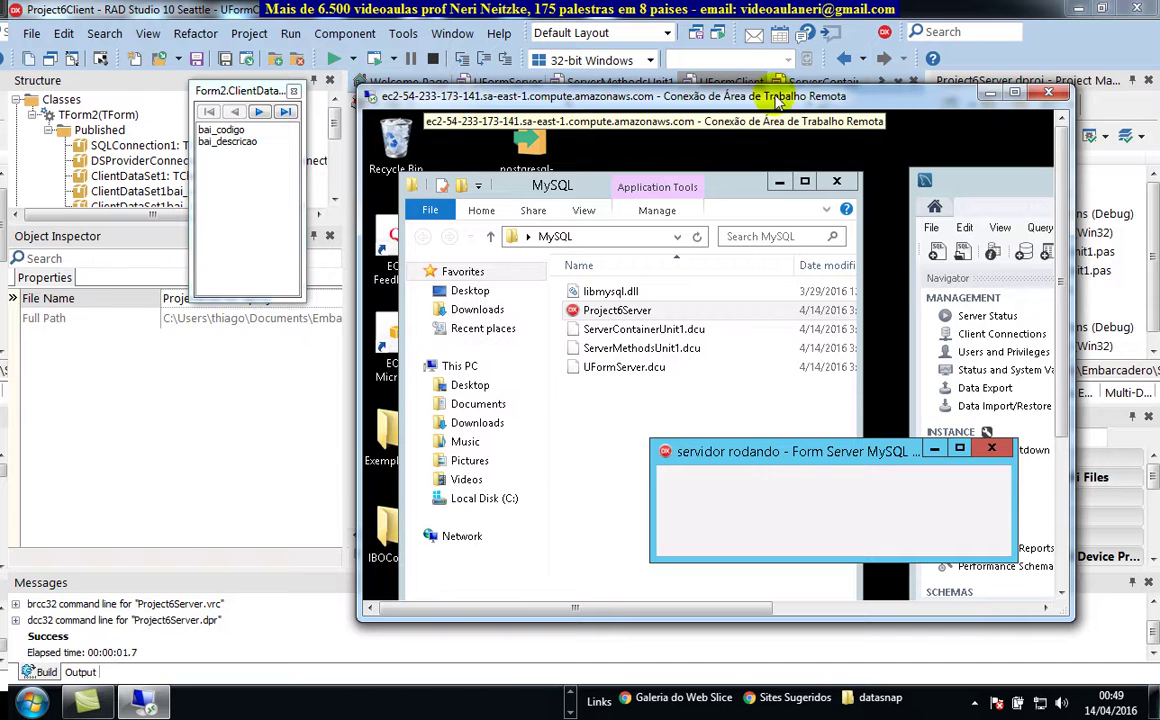
pyautogui.click(1014, 93)
pyautogui.moveTo(492, 342); pyautogui.dragTo(800, 364)
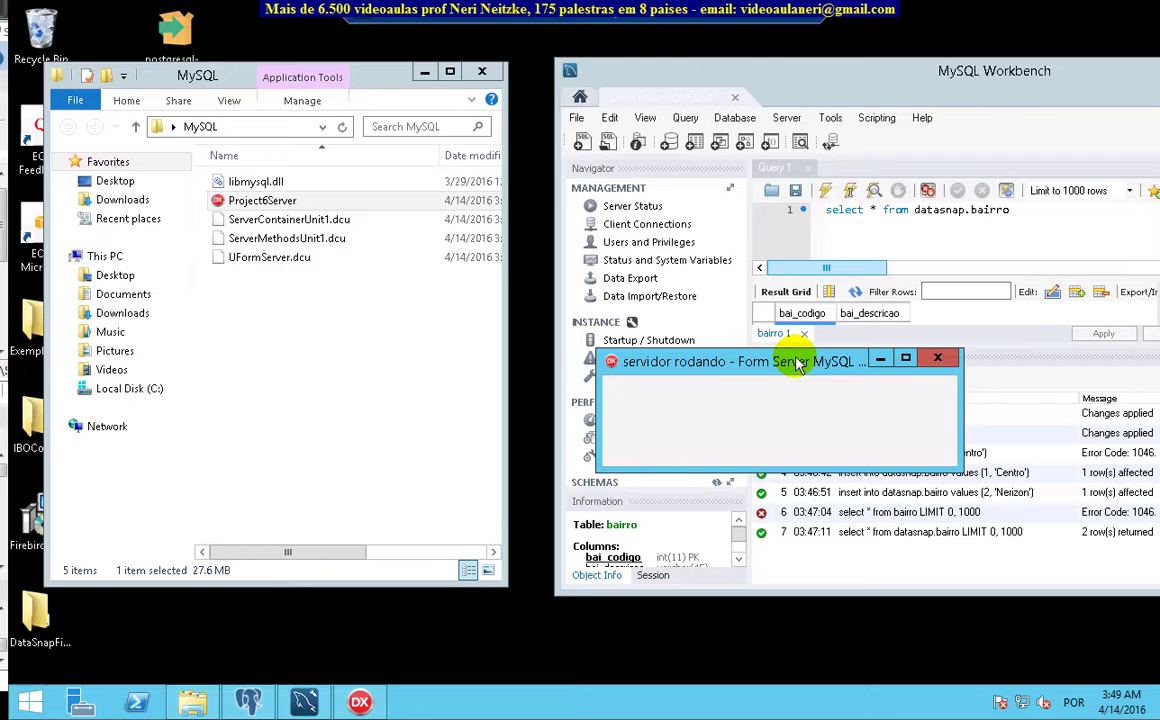